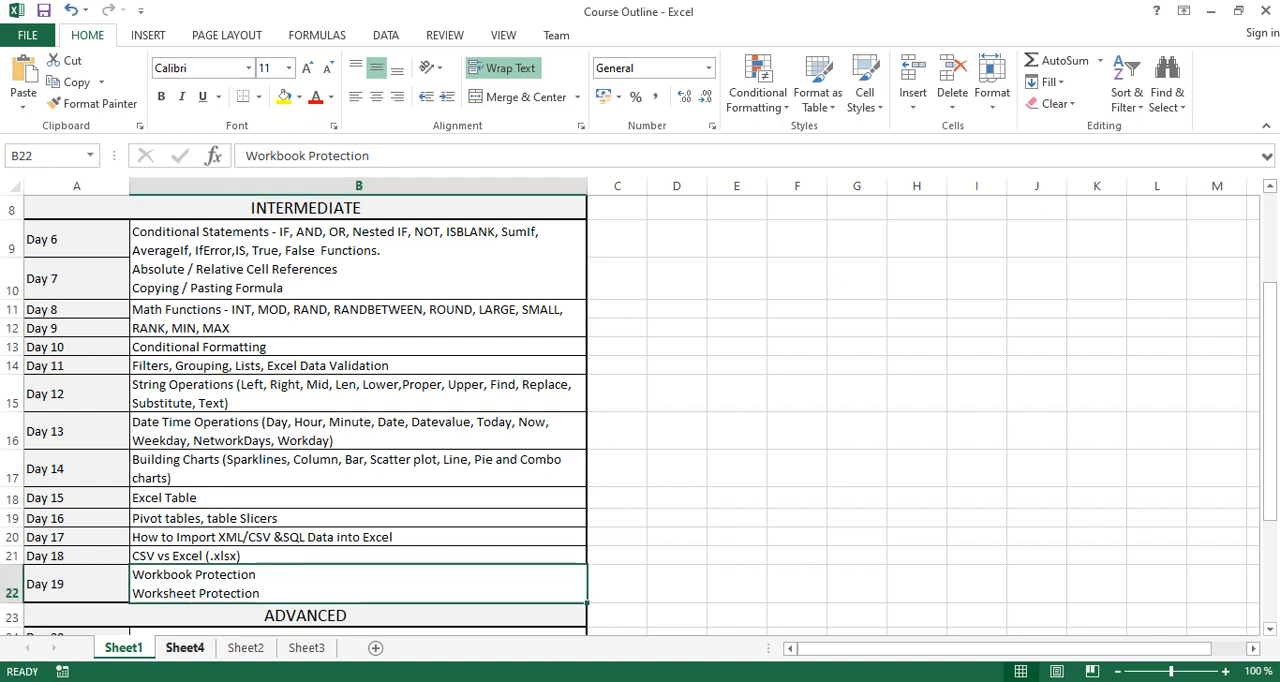
Protect Sheet4 with a password, allowing only selection of locked and unlocked cells, and re-enter the sheet password as confirmation.
{"action": "key", "text": "ctrl+Page_Down"}
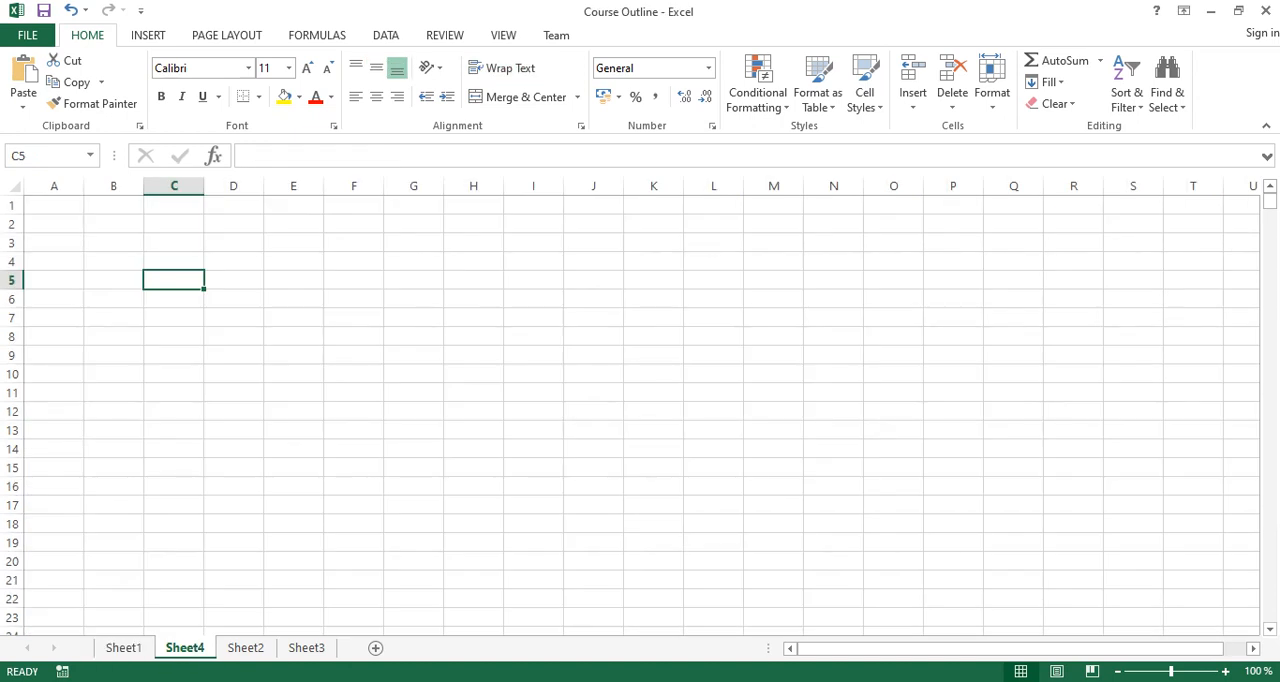
{"action": "left_click", "coordinate": [54, 205]}
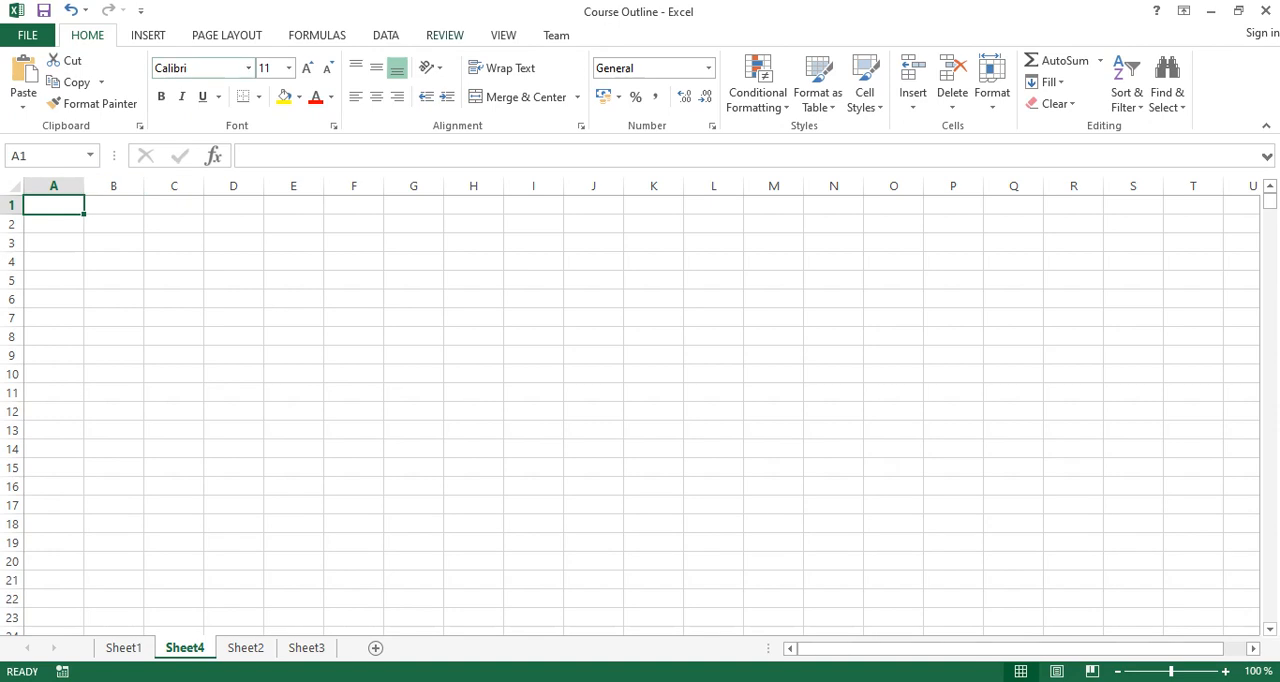
{"action": "left_click", "coordinate": [445, 35]}
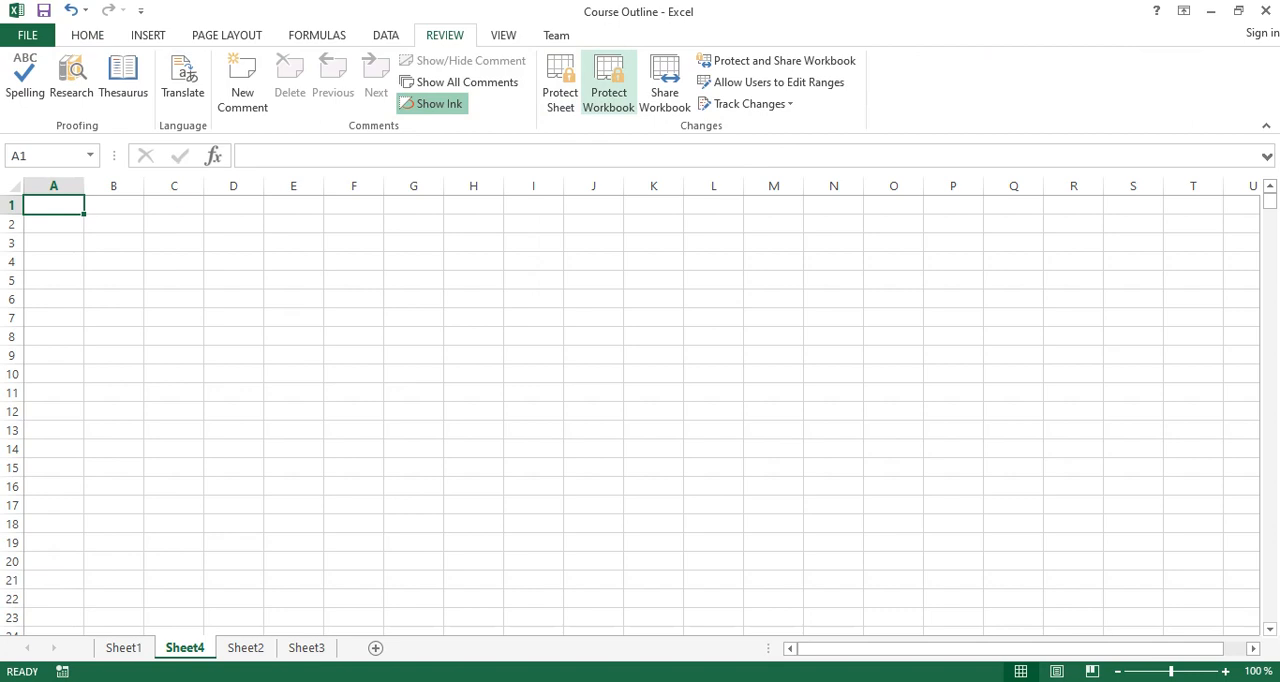
{"action": "left_click", "coordinate": [560, 85]}
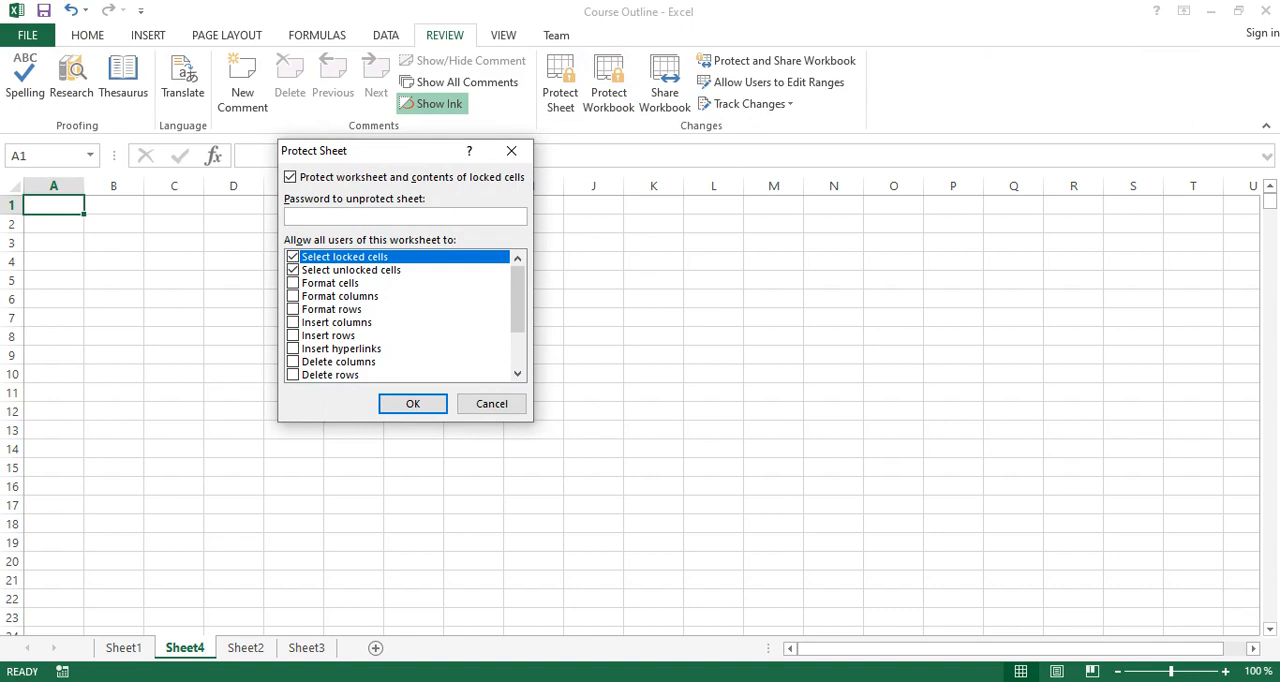
{"action": "type", "text": "••••••••"}
{"action": "key", "text": "Return"}
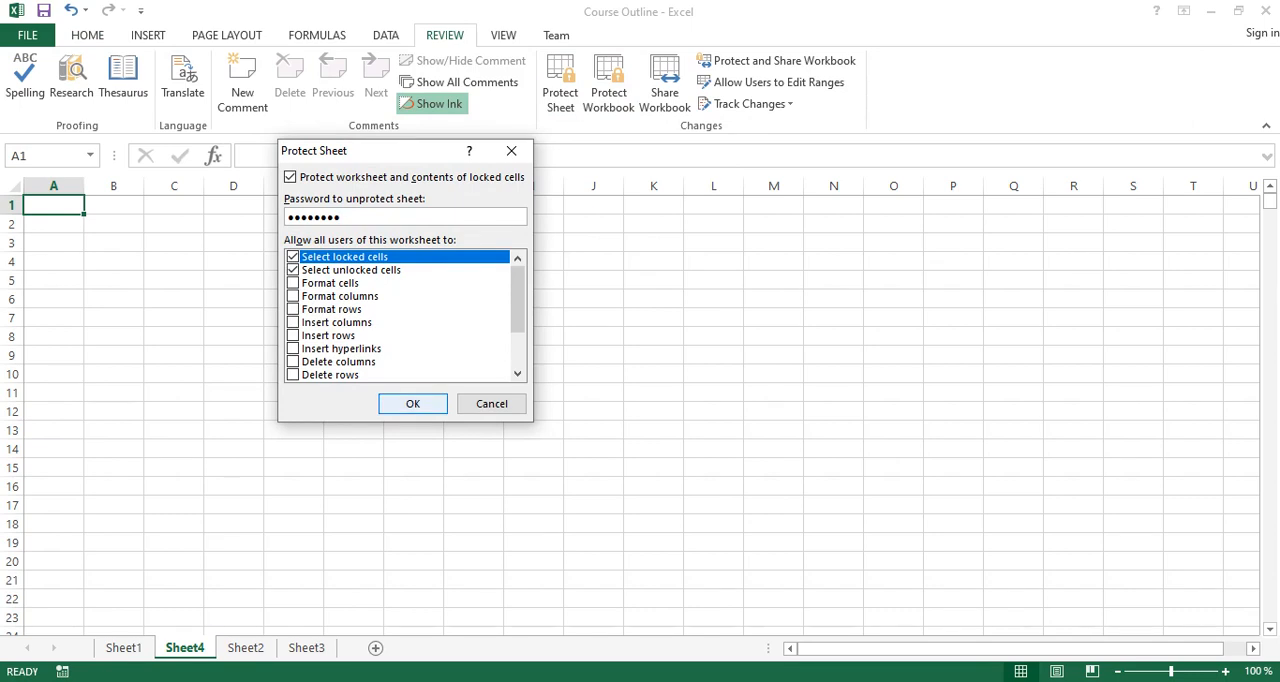
{"action": "type", "text": "••••••••"}
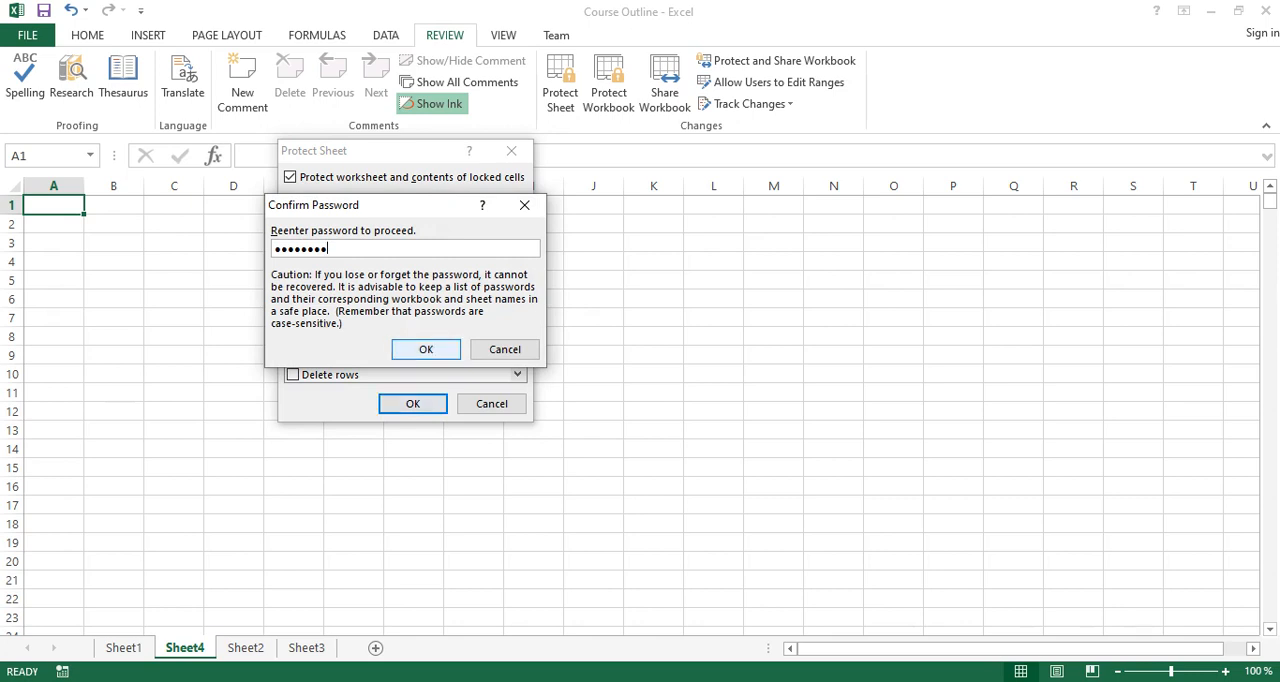
{"action": "left_click", "coordinate": [426, 349]}
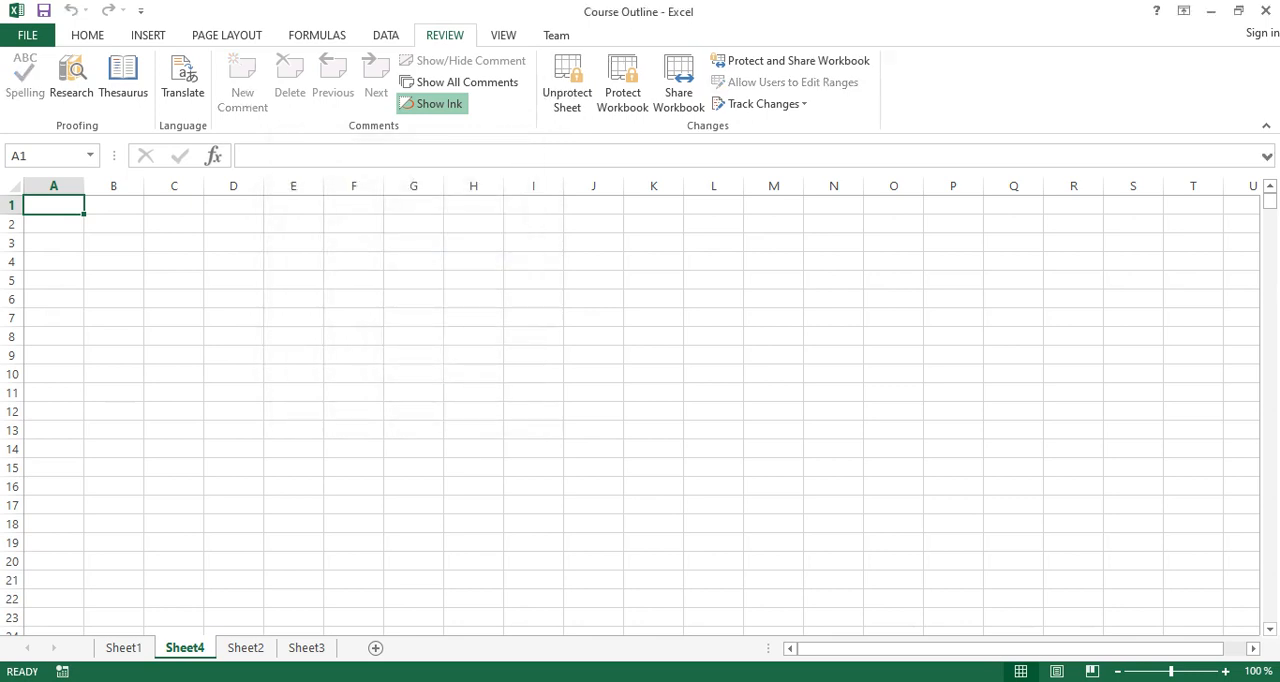
Test the sheet protection by trying to edit cells E8, C4, A1 and D4, dismissing each message.
{"action": "double_click", "coordinate": [293, 336]}
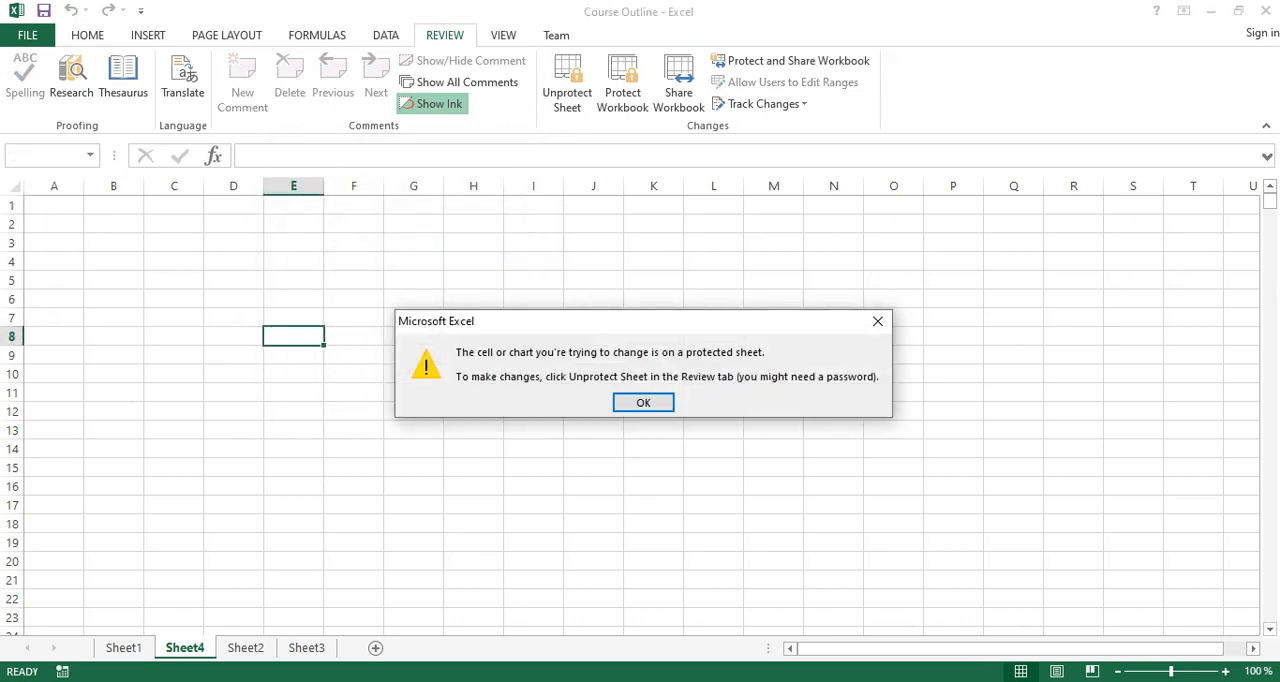
{"action": "left_click", "coordinate": [643, 402]}
{"action": "left_click", "coordinate": [174, 261]}
{"action": "double_click", "coordinate": [174, 261]}
{"action": "left_click", "coordinate": [643, 402]}
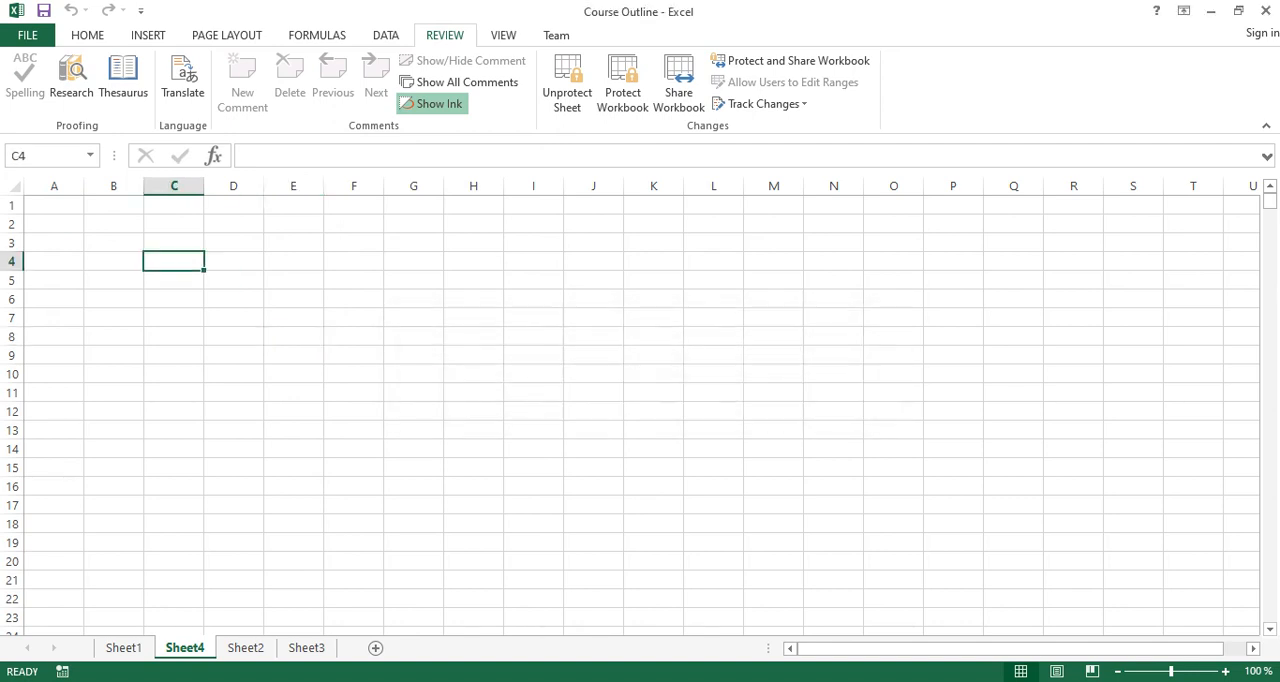
{"action": "double_click", "coordinate": [54, 205]}
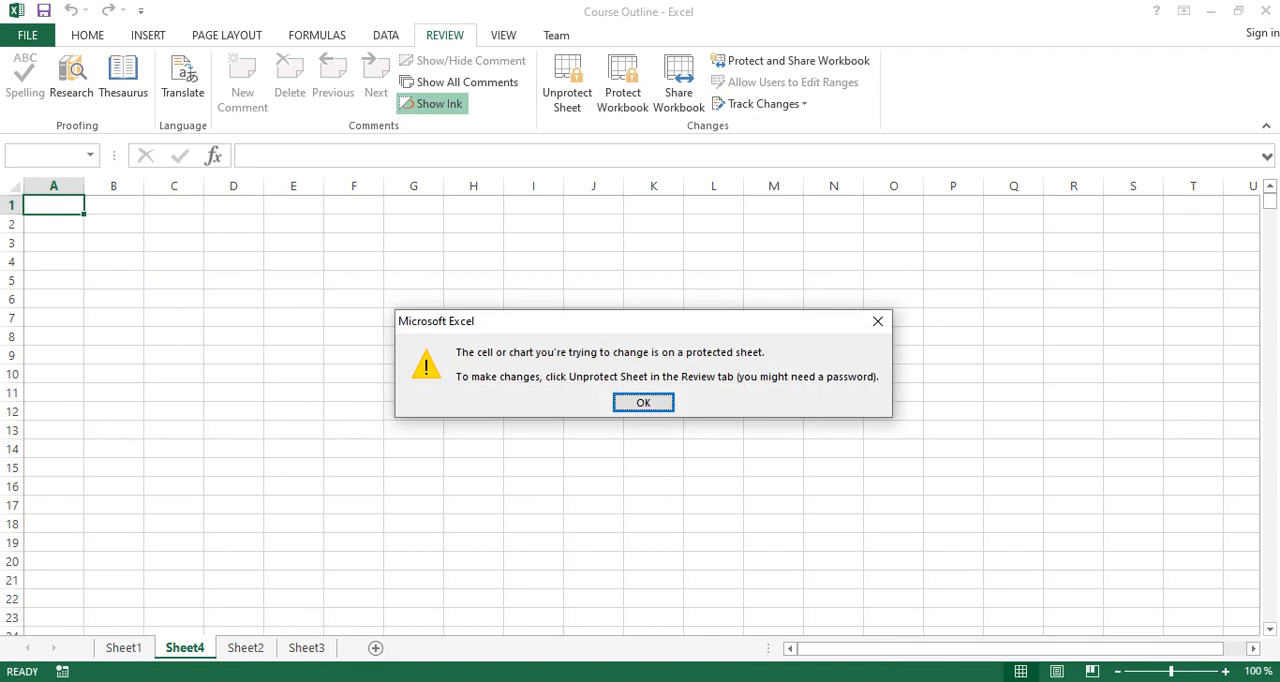
{"action": "left_click", "coordinate": [643, 402]}
{"action": "left_click", "coordinate": [233, 261]}
{"action": "double_click", "coordinate": [233, 261]}
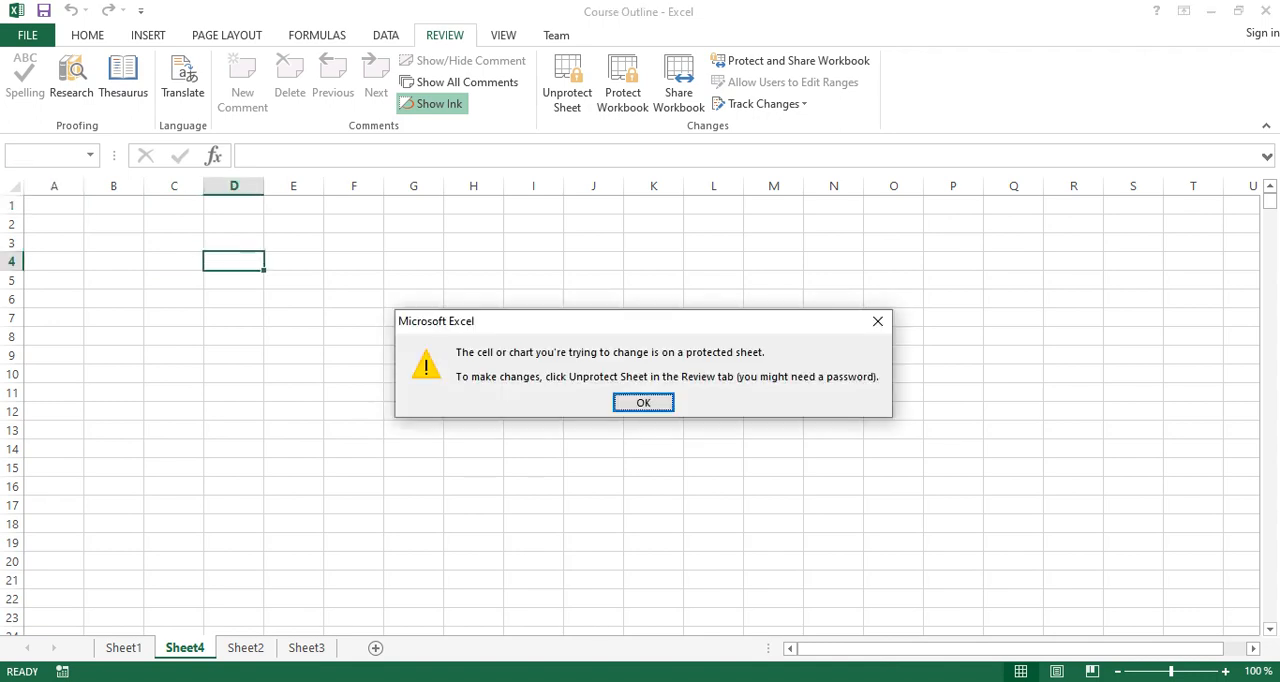
{"action": "left_click", "coordinate": [643, 402]}
{"action": "left_click", "coordinate": [653, 392]}
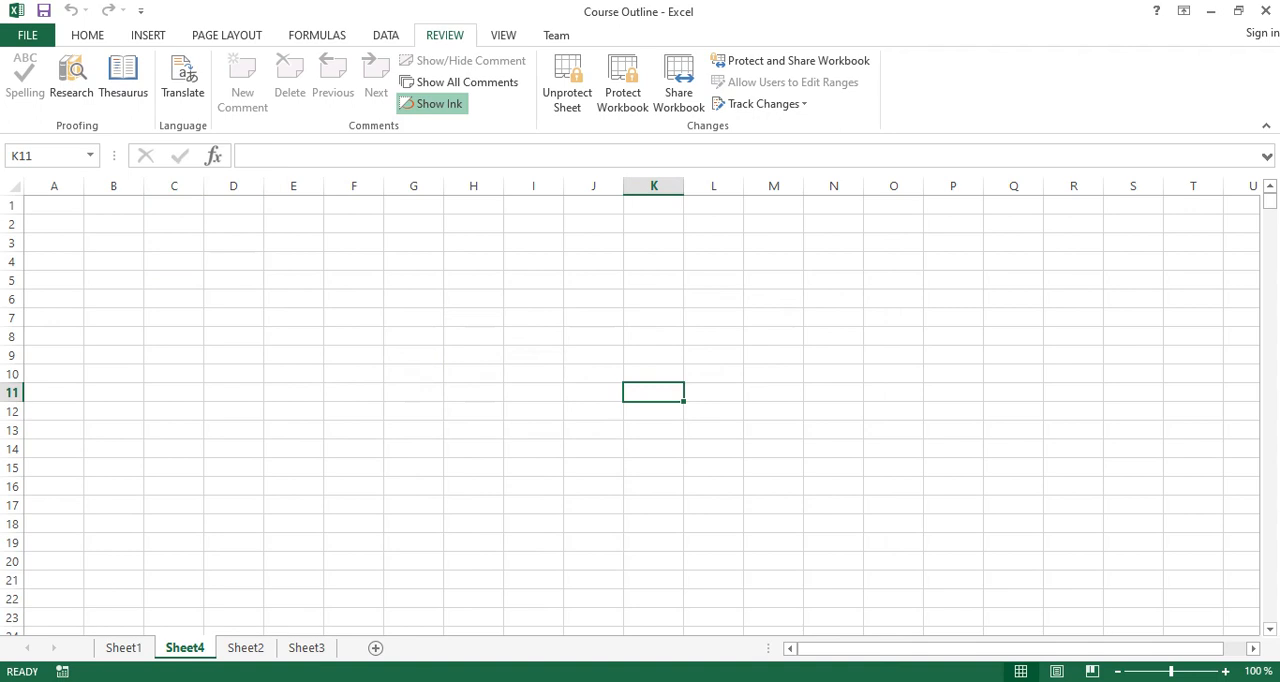
Unprotect Sheet4 by entering the sheet password.
{"action": "left_click", "coordinate": [567, 85]}
{"action": "type", "text": "12345678"}
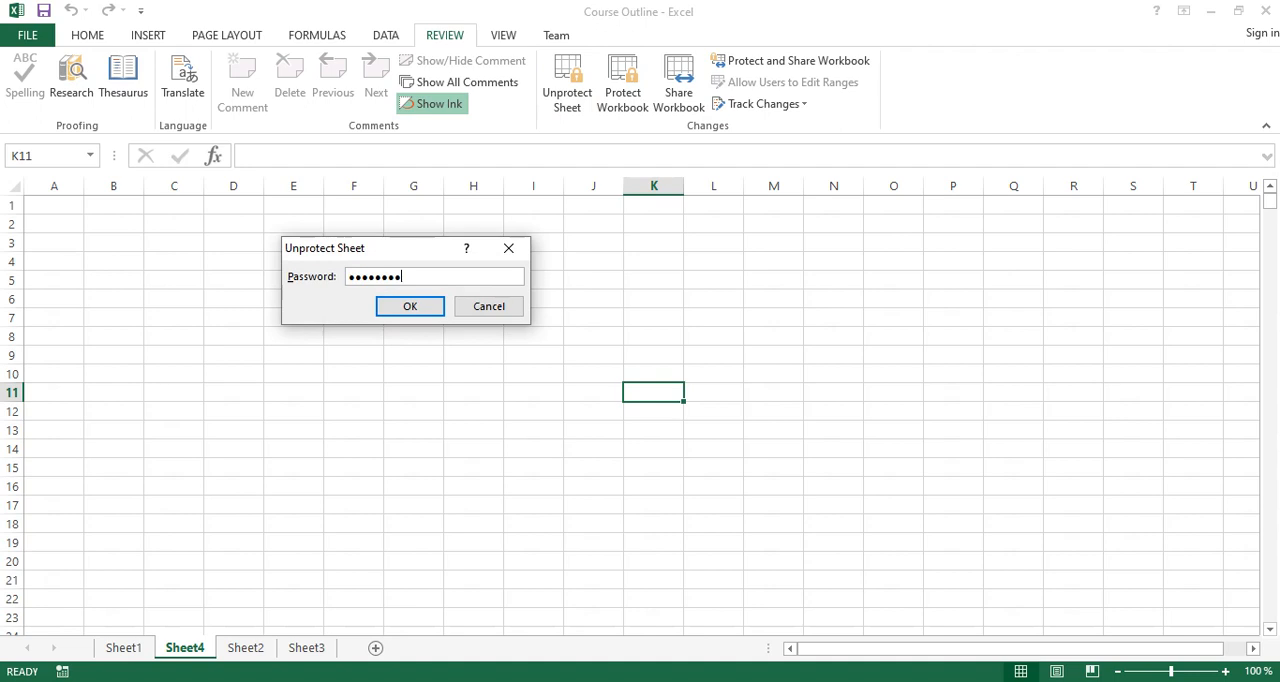
{"action": "key", "text": "Return"}
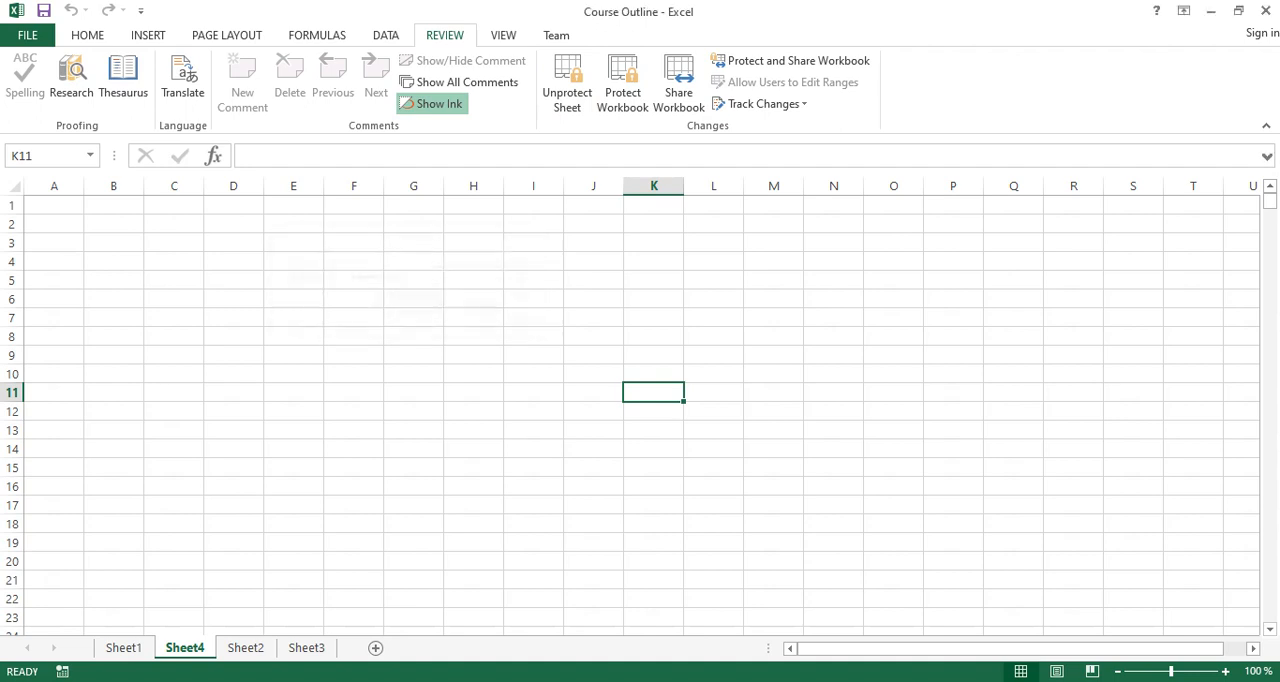
Examine the protection attributes of cell D6 in its cell format settings, and close them without changes.
{"action": "left_click", "coordinate": [234, 299]}
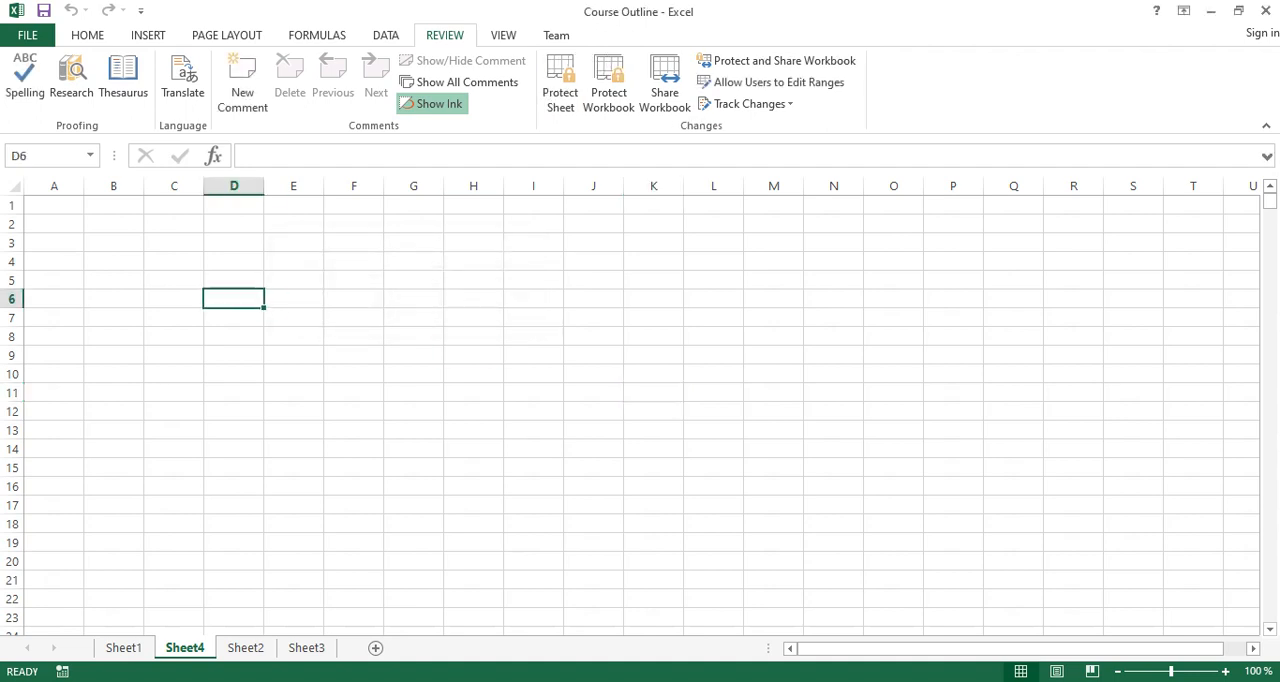
{"action": "left_click", "coordinate": [87, 35]}
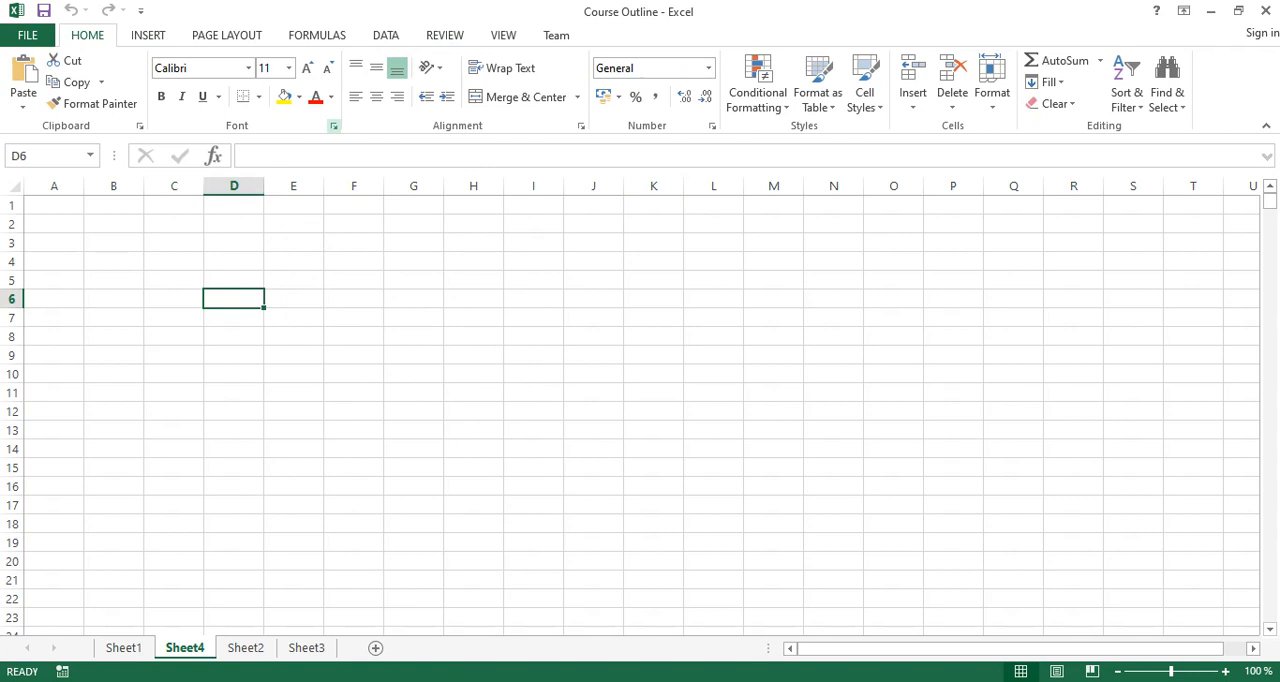
{"action": "left_click", "coordinate": [334, 125]}
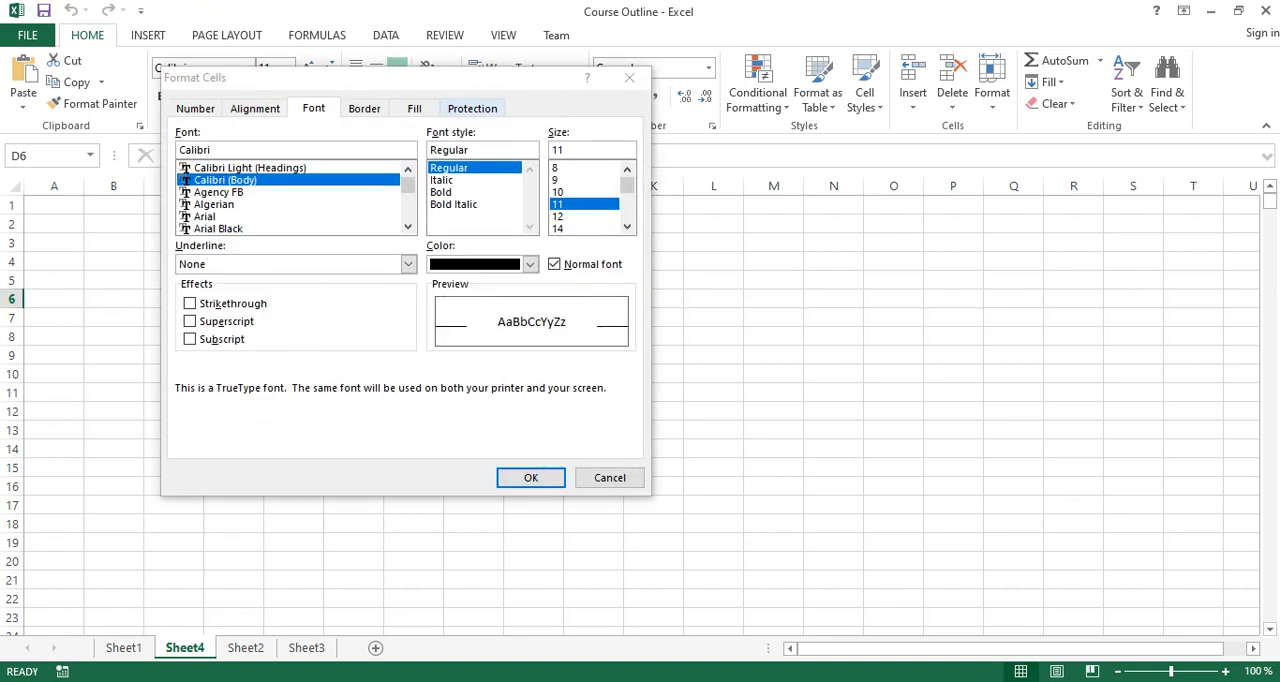
{"action": "left_click", "coordinate": [472, 108]}
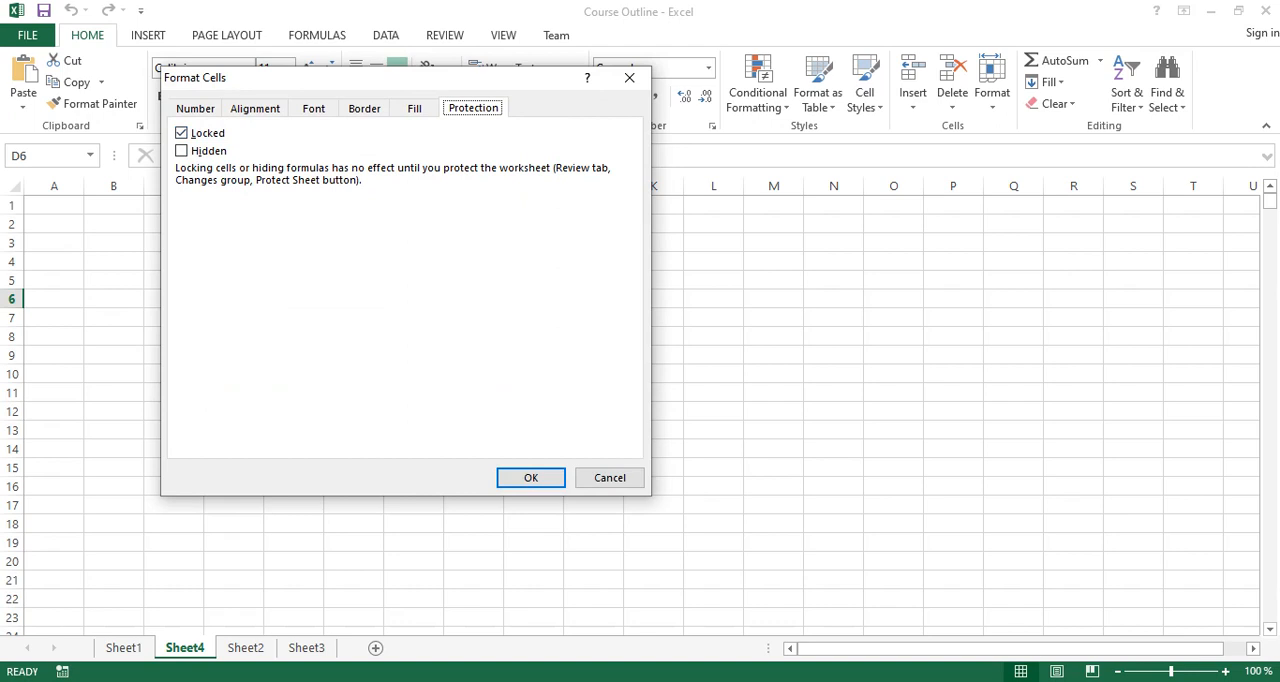
{"action": "left_click", "coordinate": [610, 478]}
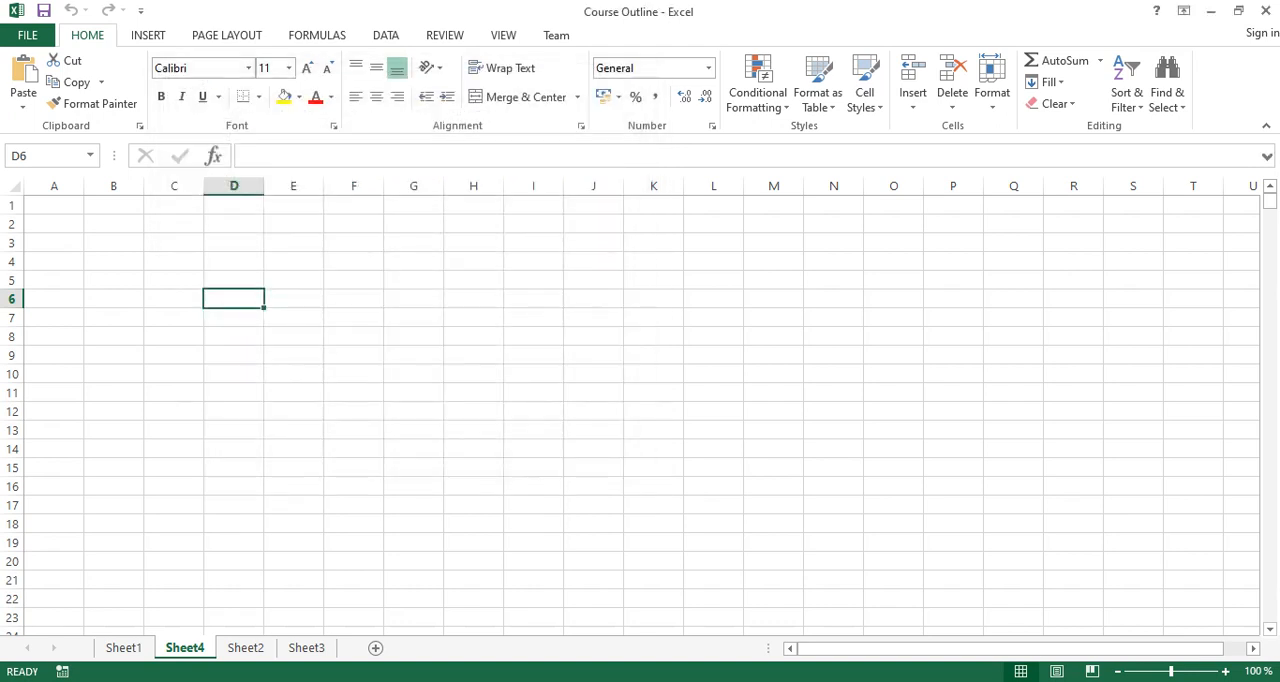
Clear the Locked attribute for all cells of Sheet4.
{"action": "left_click", "coordinate": [54, 261]}
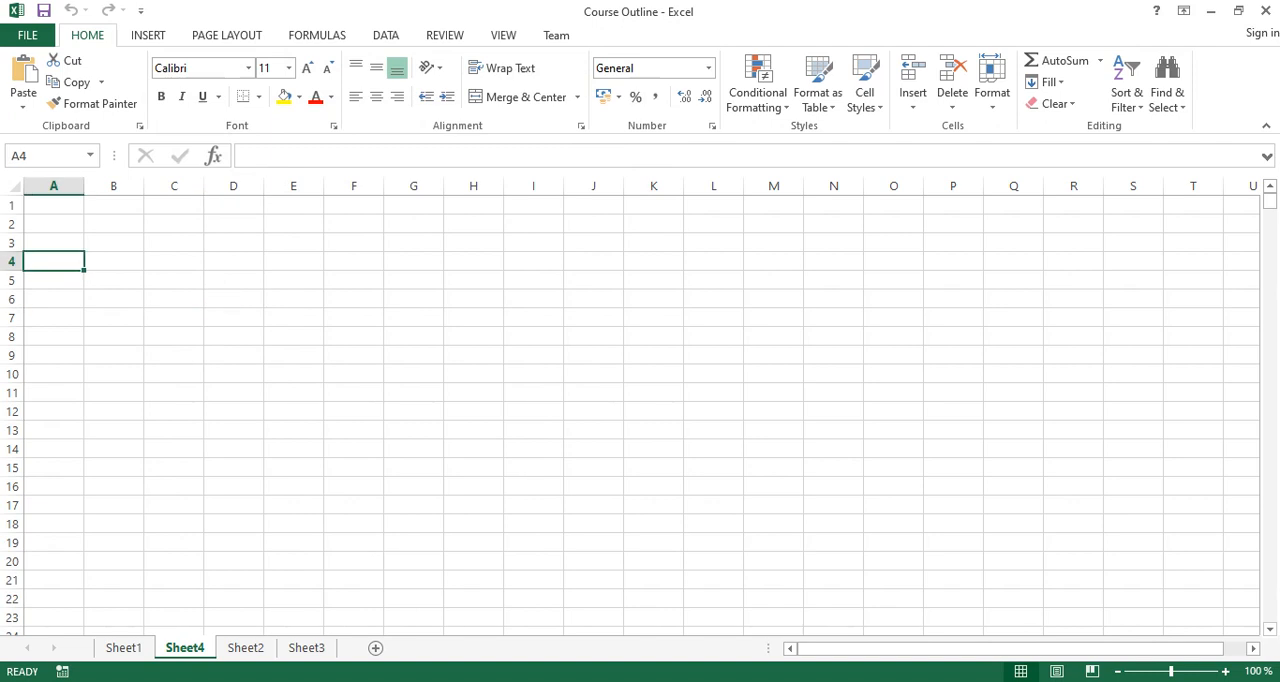
{"action": "key", "text": "ctrl+a"}
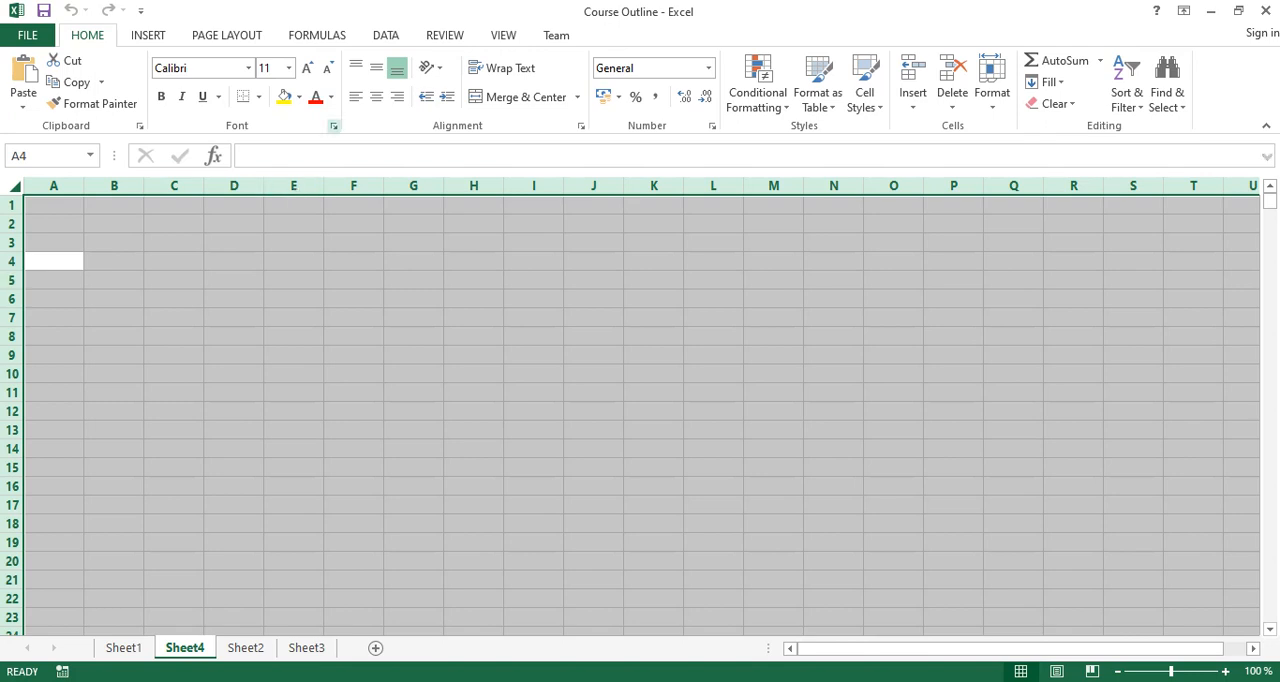
{"action": "left_click", "coordinate": [334, 126]}
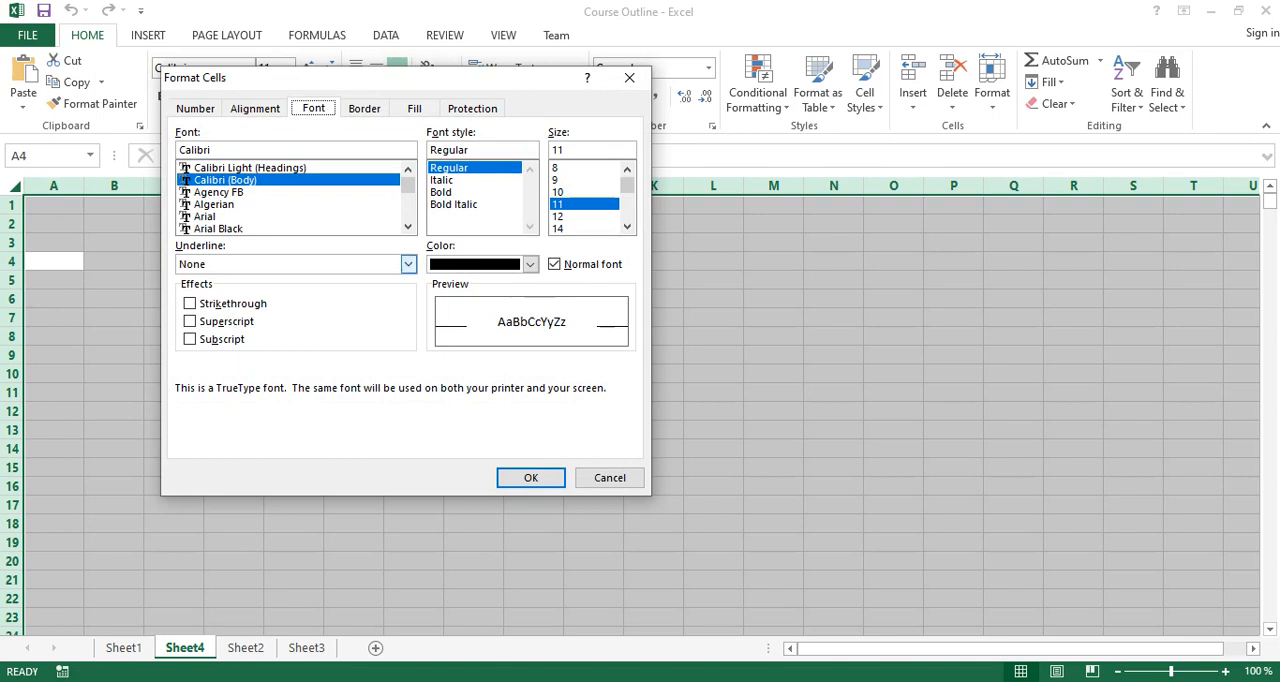
{"action": "left_click", "coordinate": [472, 108]}
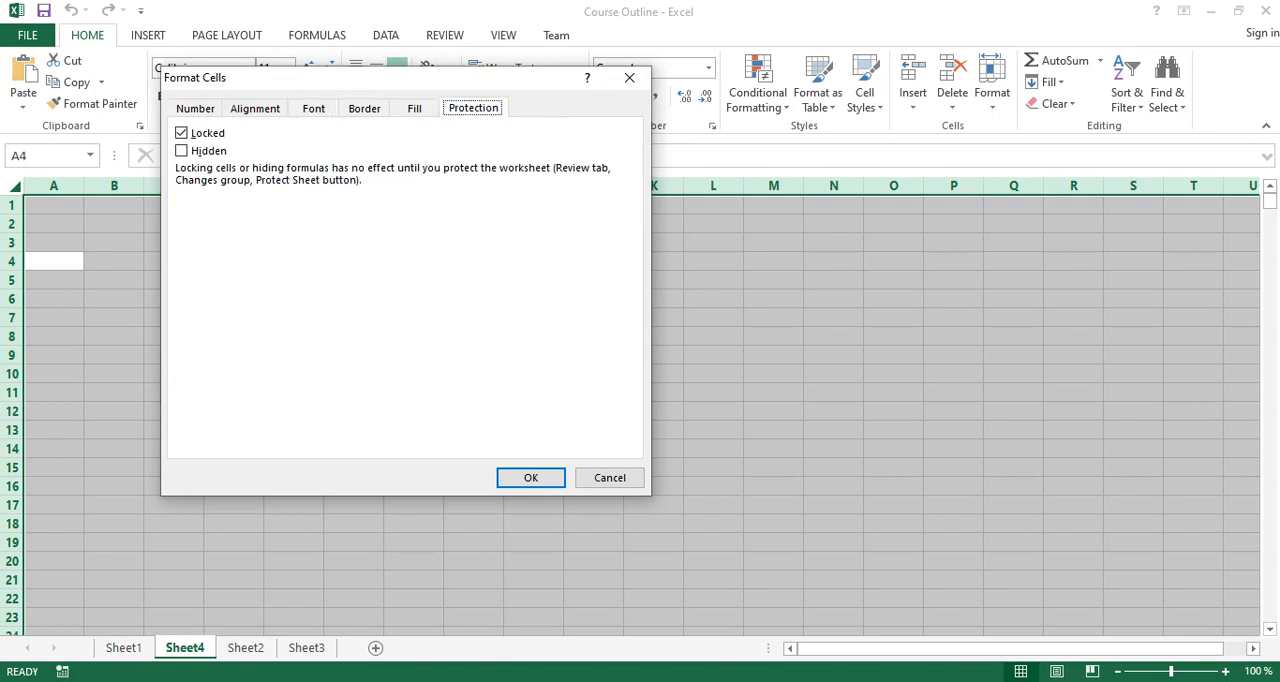
{"action": "left_click", "coordinate": [181, 133]}
{"action": "left_click", "coordinate": [531, 477]}
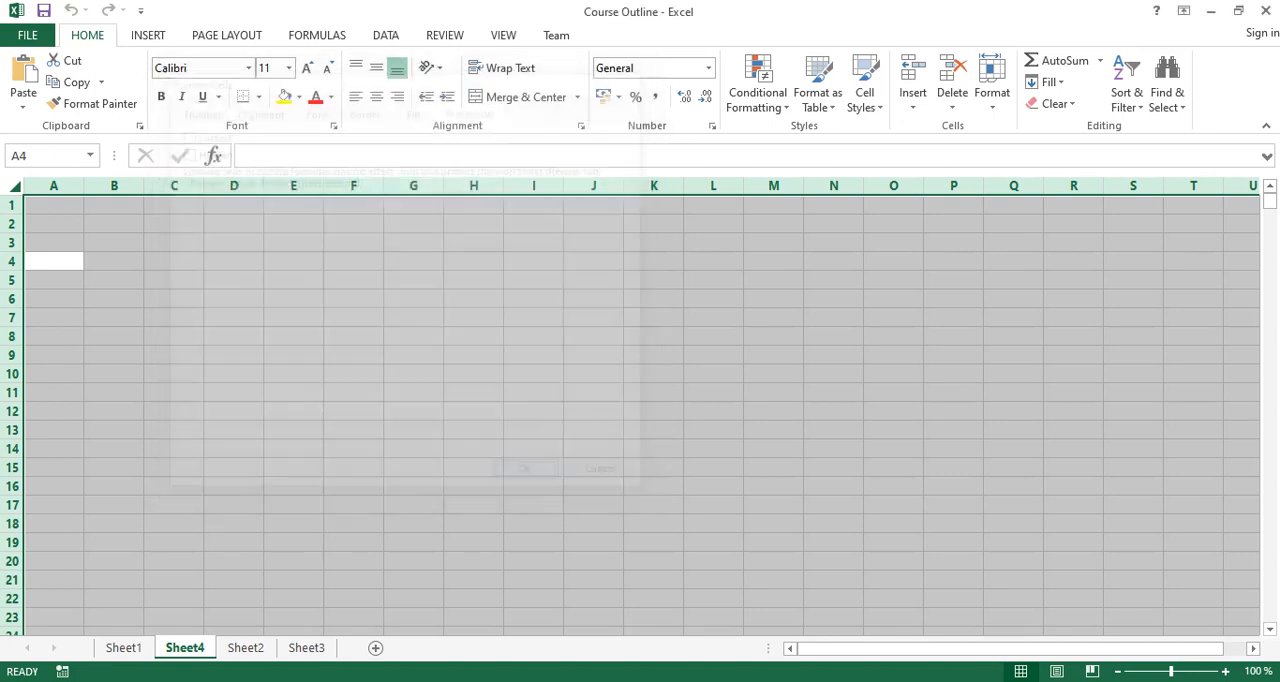
{"action": "left_click", "coordinate": [413, 411]}
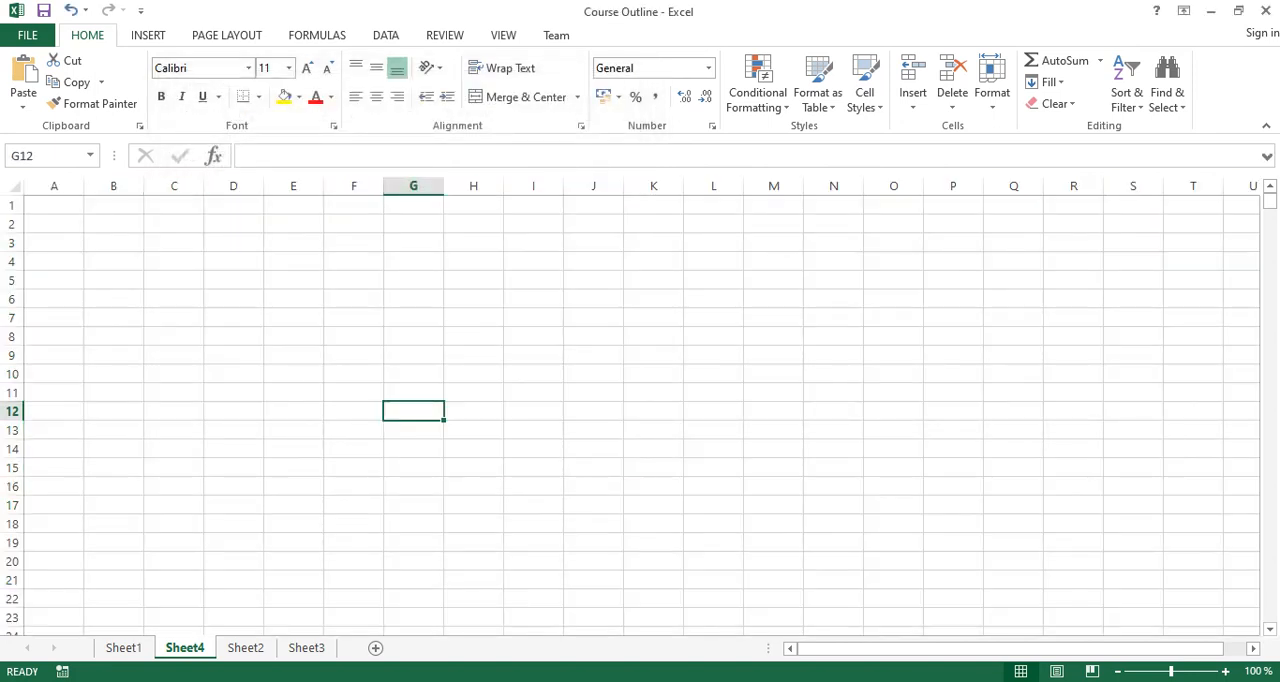
Widen columns A and B and enter the headers "Name" in A1 and "Addresses" in B1.
{"action": "left_click_drag", "start_coordinate": [84, 186], "coordinate": [410, 186]}
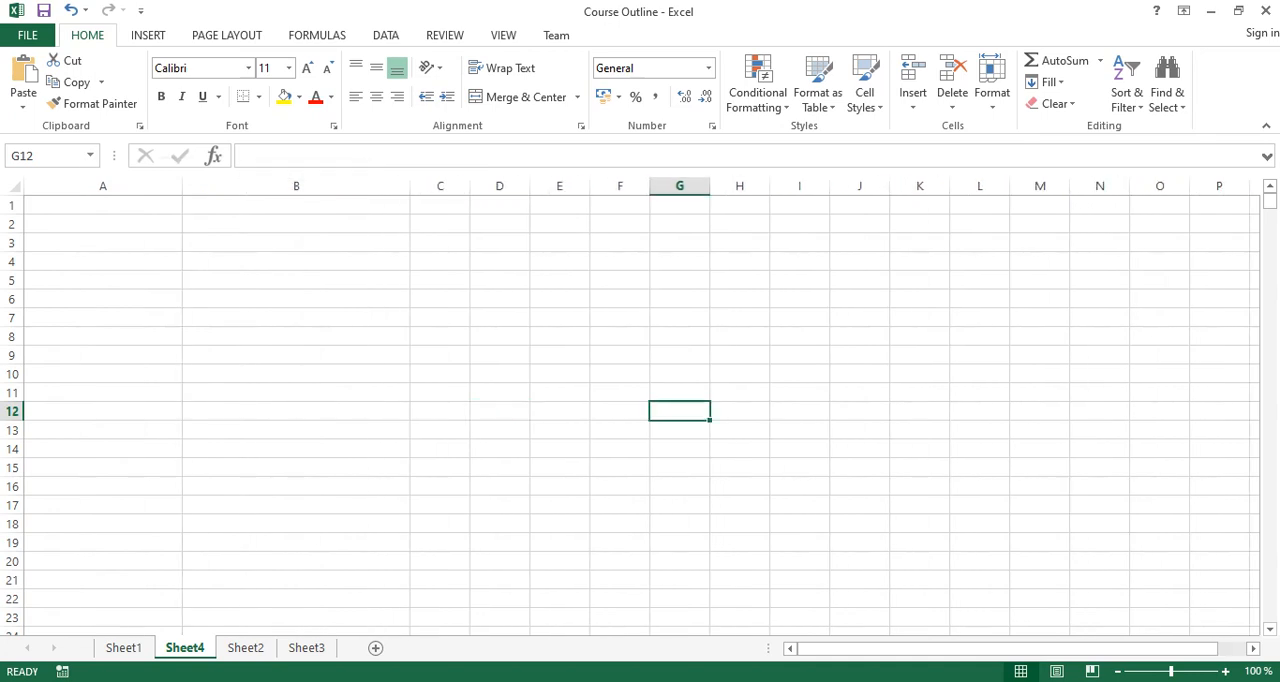
{"action": "left_click", "coordinate": [103, 205]}
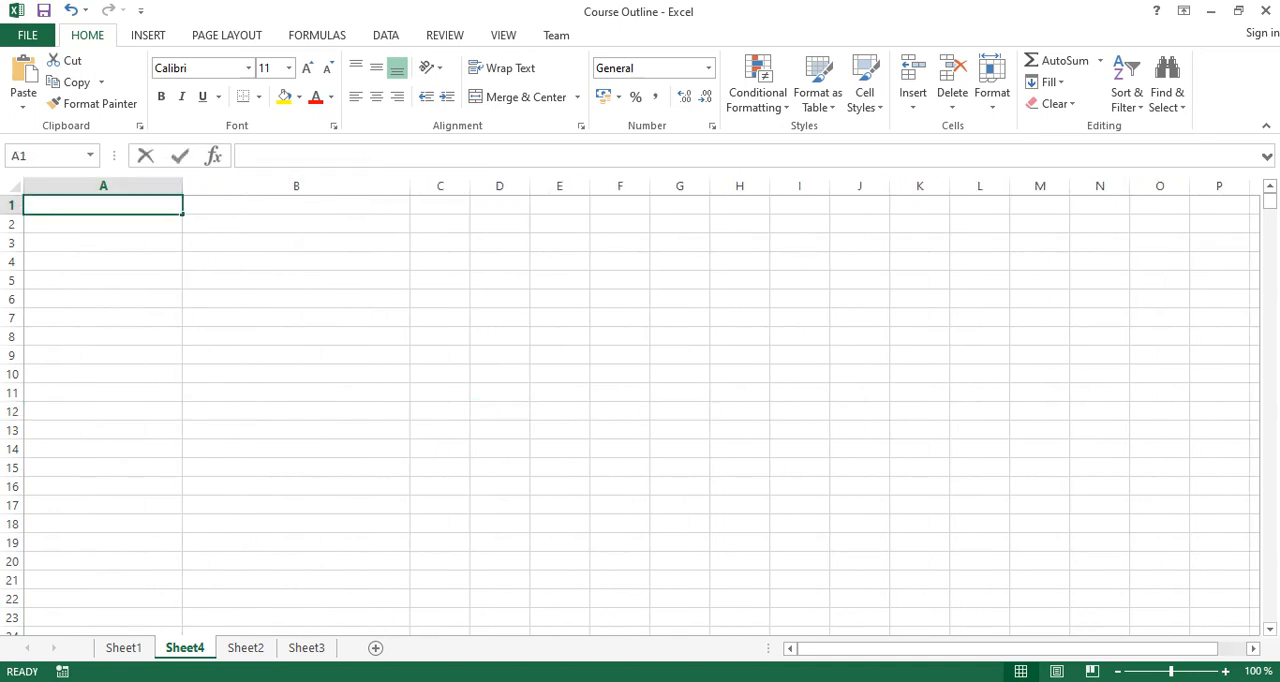
{"action": "key", "text": "F2"}
{"action": "type", "text": "Name"}
{"action": "key", "text": "Tab"}
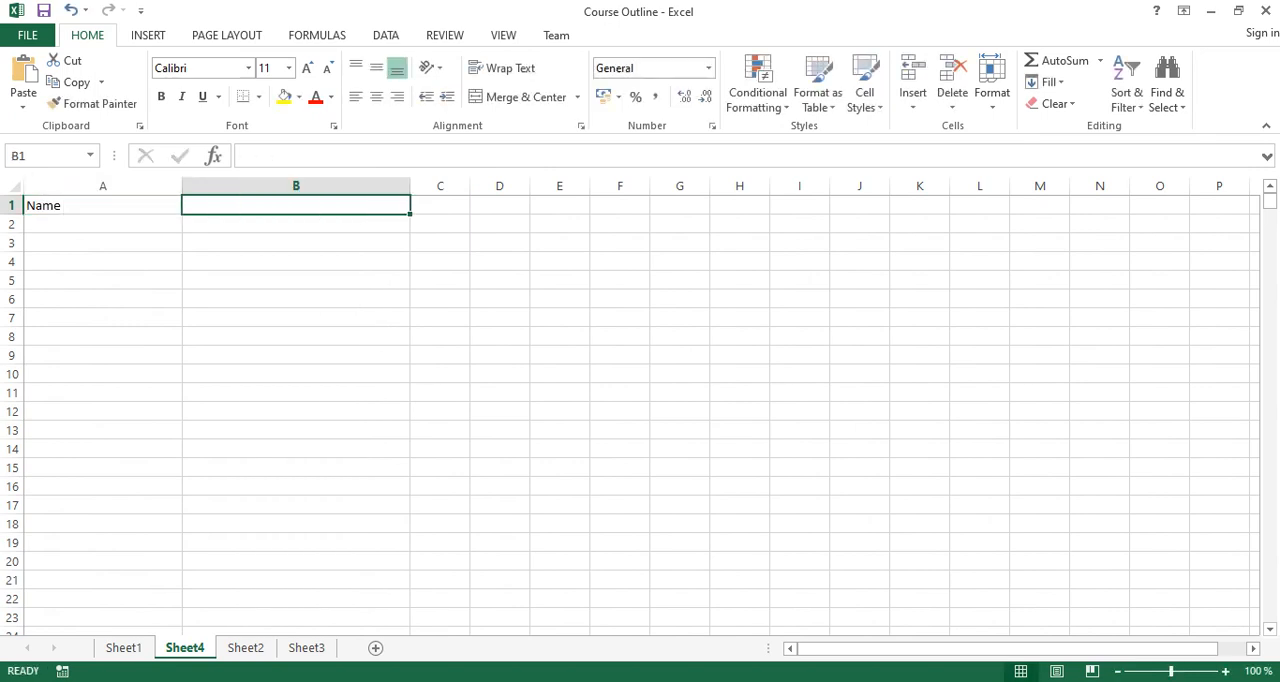
{"action": "type", "text": "Addresses"}
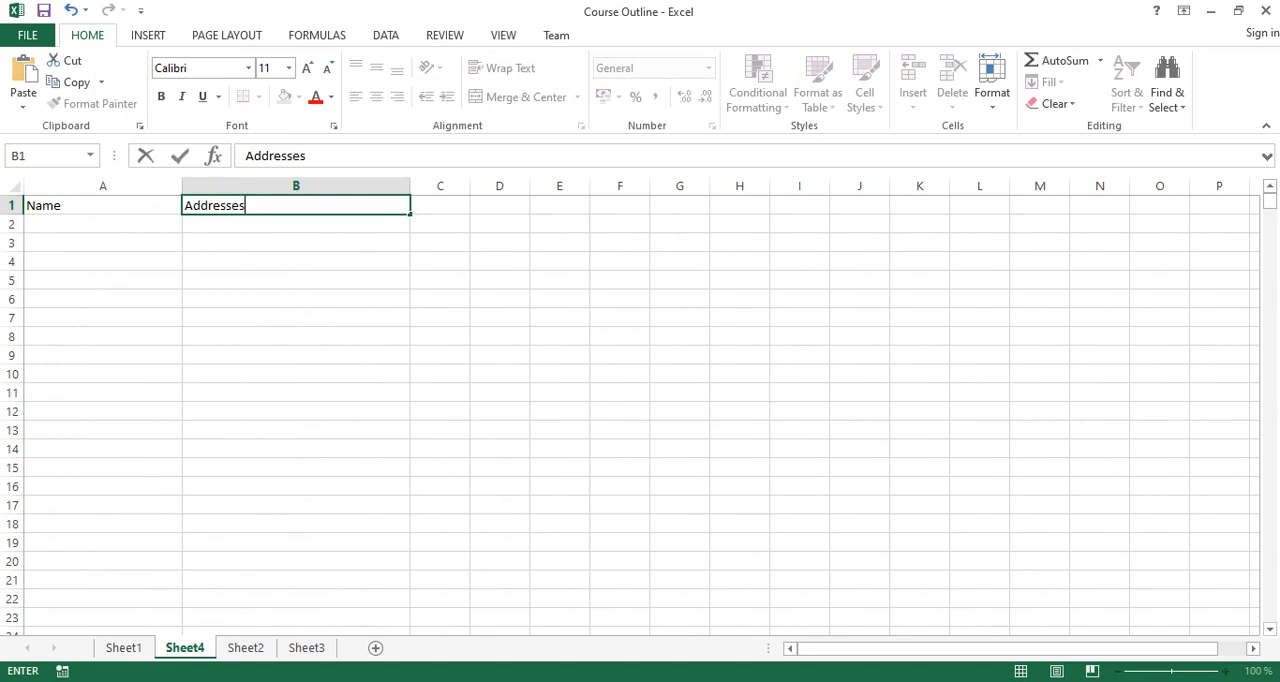
{"action": "key", "text": "Return"}
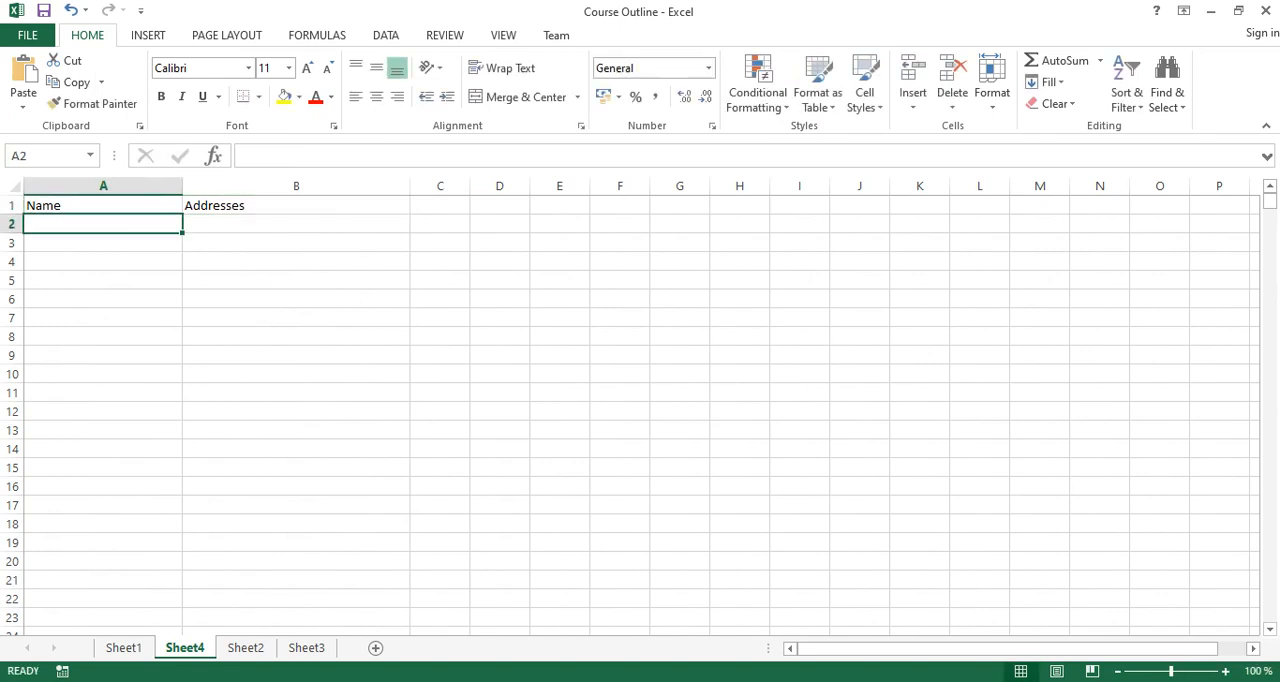
Fill the first record with a person's full name in A2 and the person's address in B2.
{"action": "left_click", "coordinate": [296, 224]}
{"action": "left_click_drag", "start_coordinate": [103, 186], "coordinate": [296, 186]}
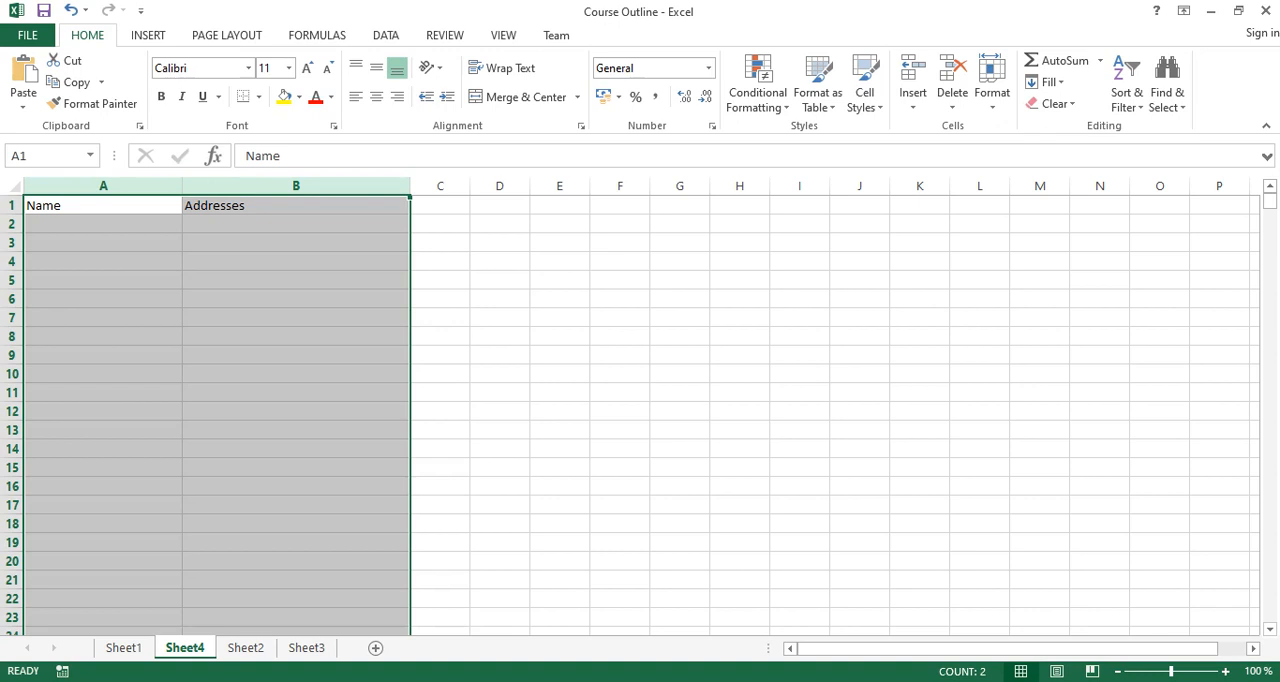
{"action": "left_click", "coordinate": [103, 224]}
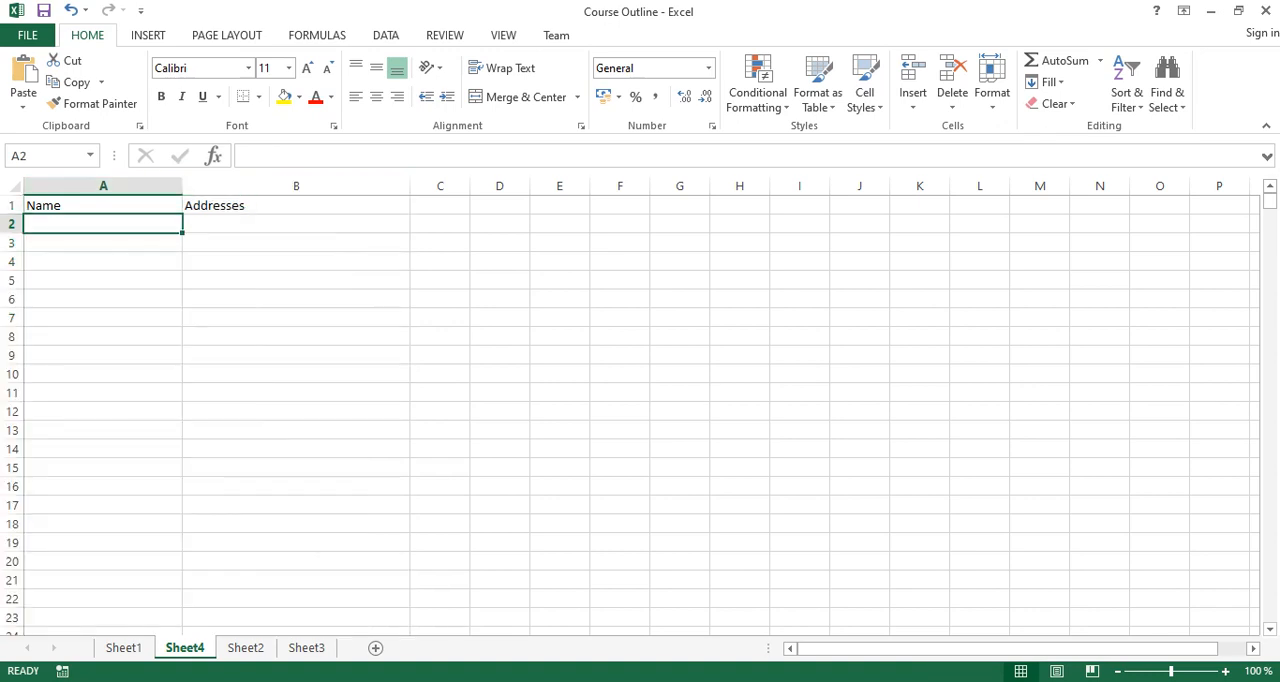
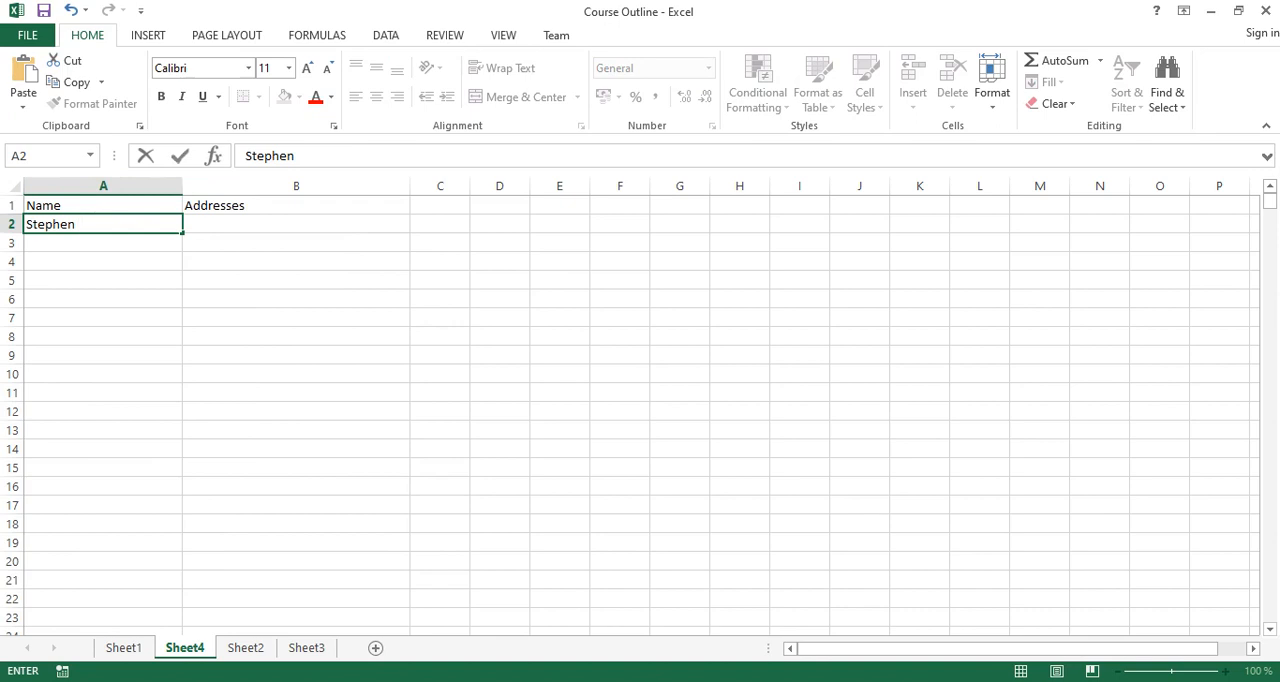
{"action": "key", "text": "Tab"}
{"action": "type", "text": "Lagos, Ni"}
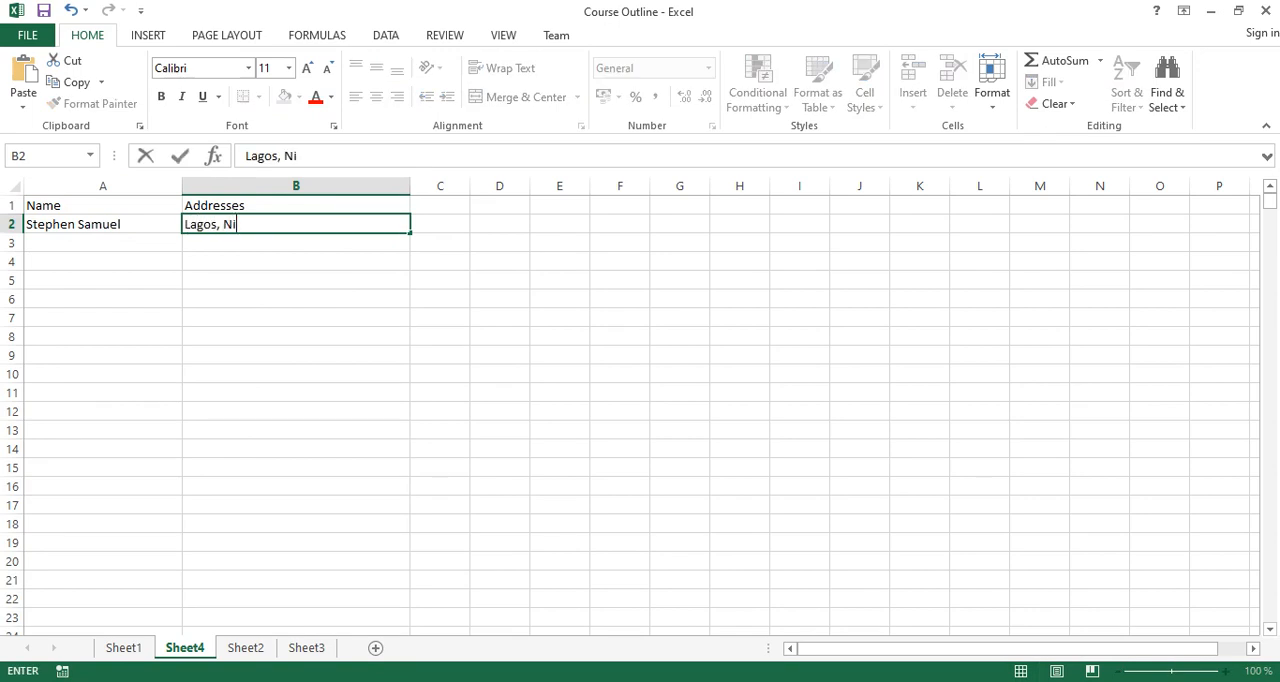
{"action": "type", "text": "geria"}
{"action": "key", "text": "Return"}
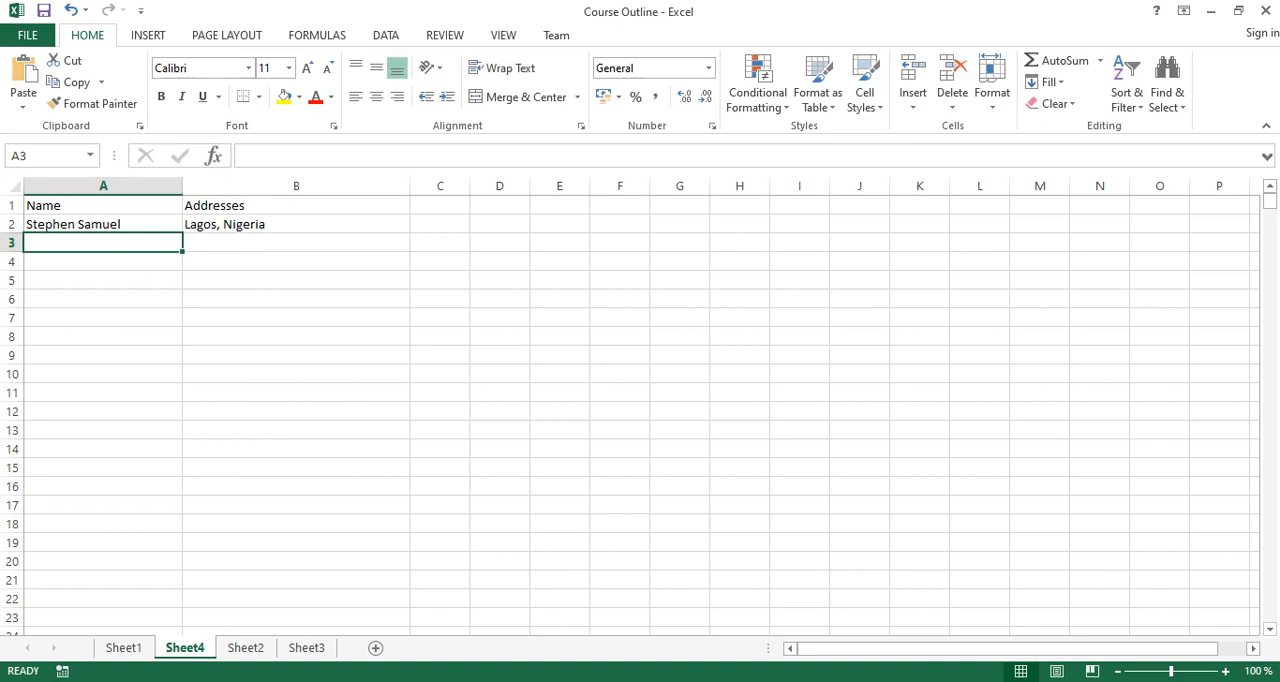
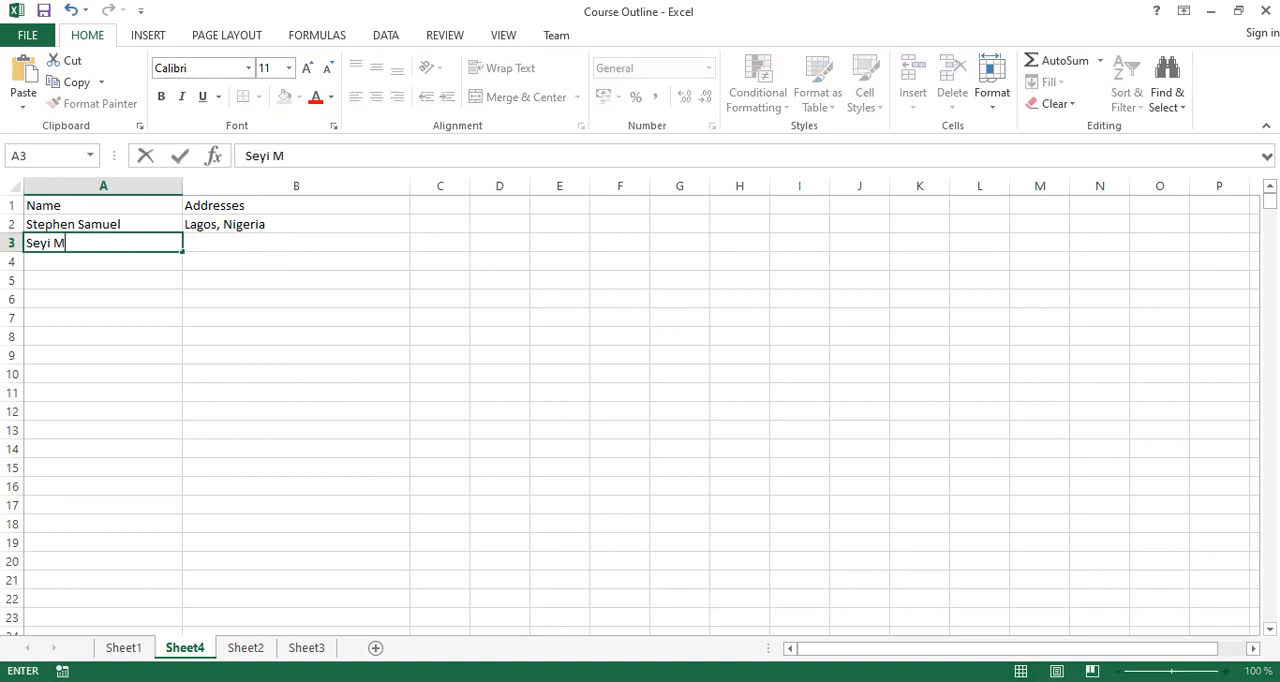
Fill the second record with a person's full name in A3 and the person's address in B3.
{"action": "key", "text": "Tab"}
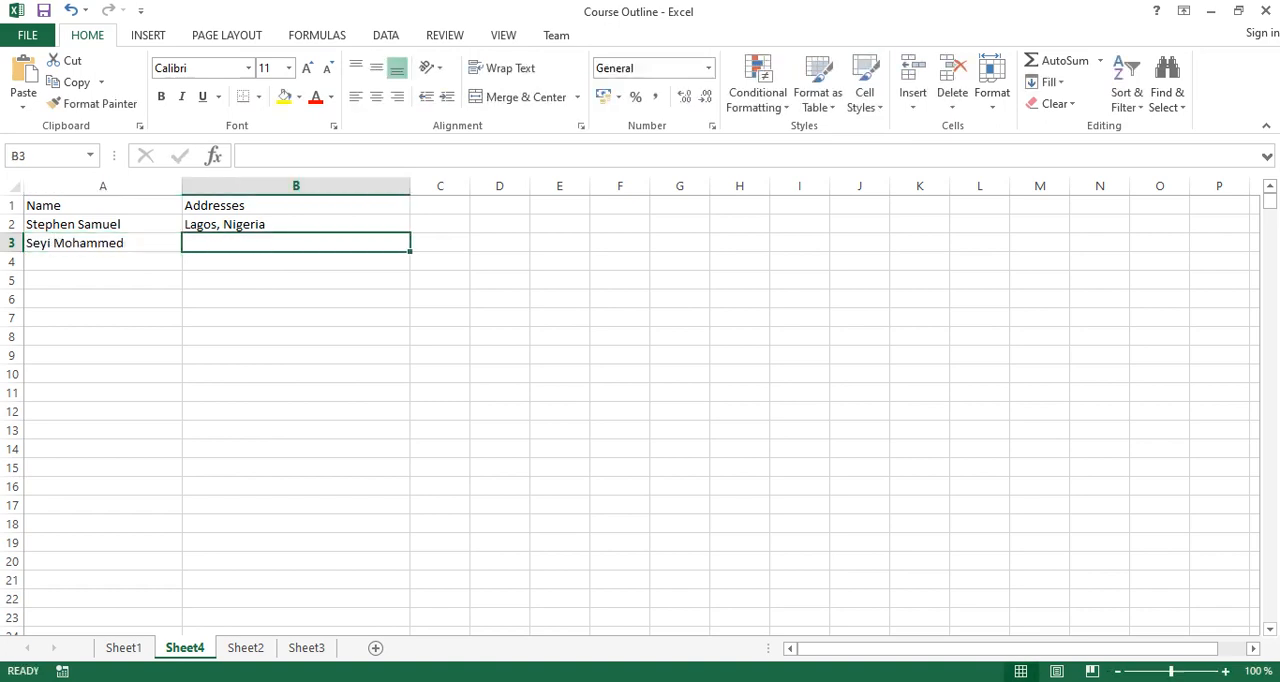
{"action": "type", "text": "Kaduna"}
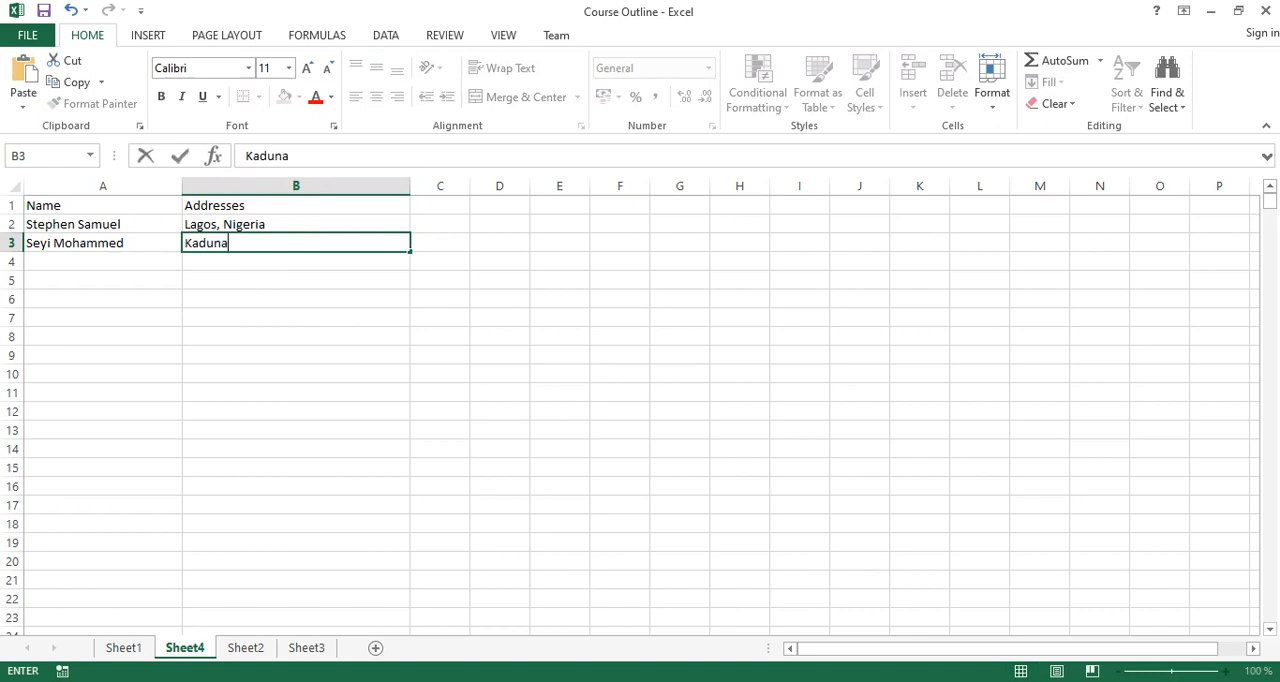
{"action": "type", "text": ", Nigeria"}
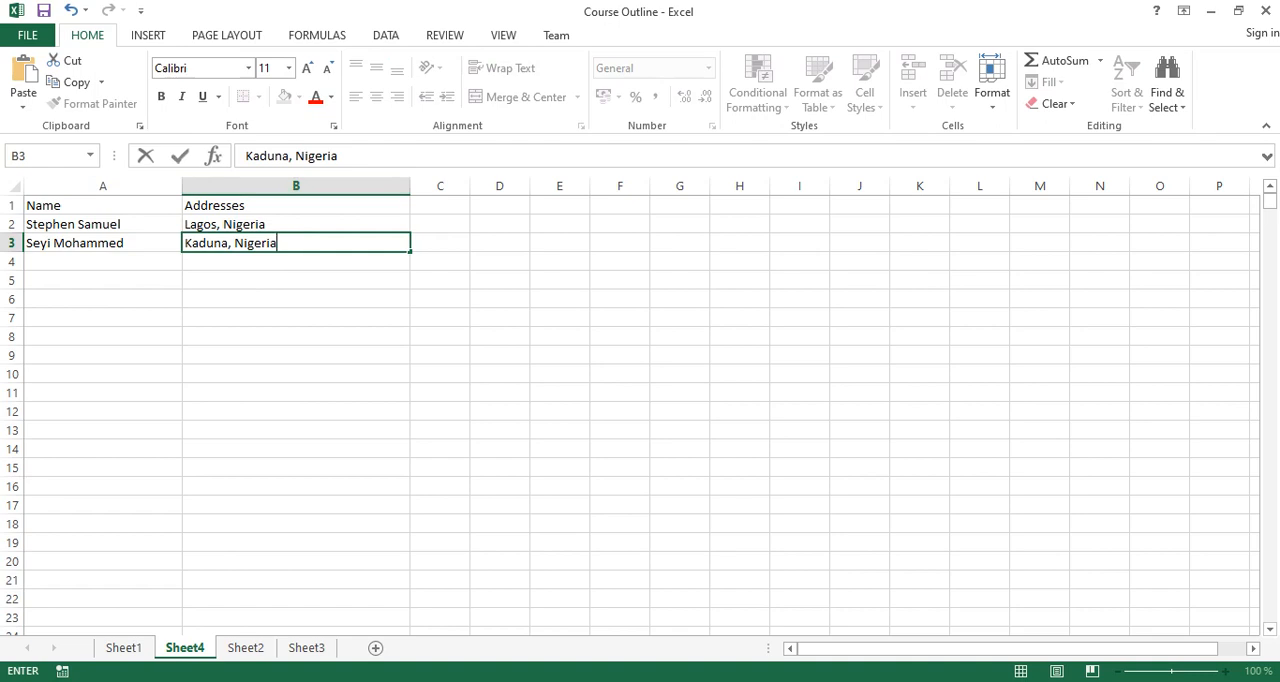
{"action": "left_click", "coordinate": [440, 205]}
{"action": "type", "text": "Sex"}
{"action": "key", "text": "Tab"}
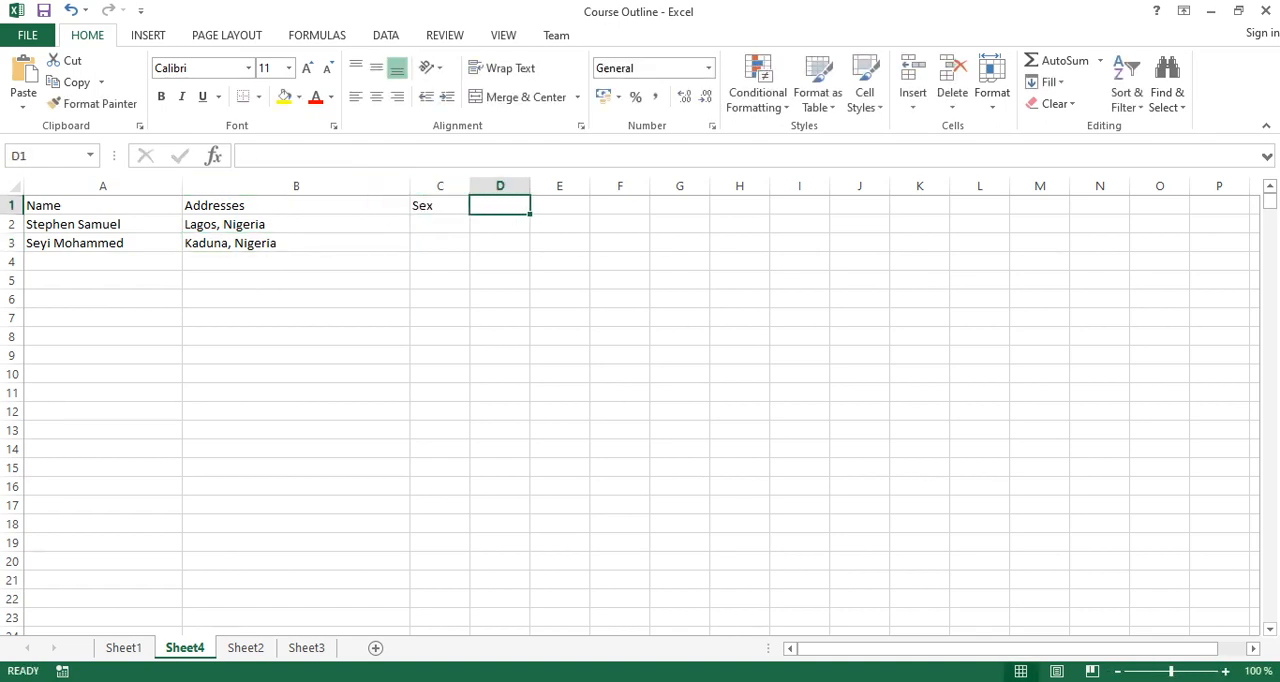
Enter "Gender" as the column header in C1.
{"action": "left_click", "coordinate": [440, 205]}
{"action": "type", "text": "G"}
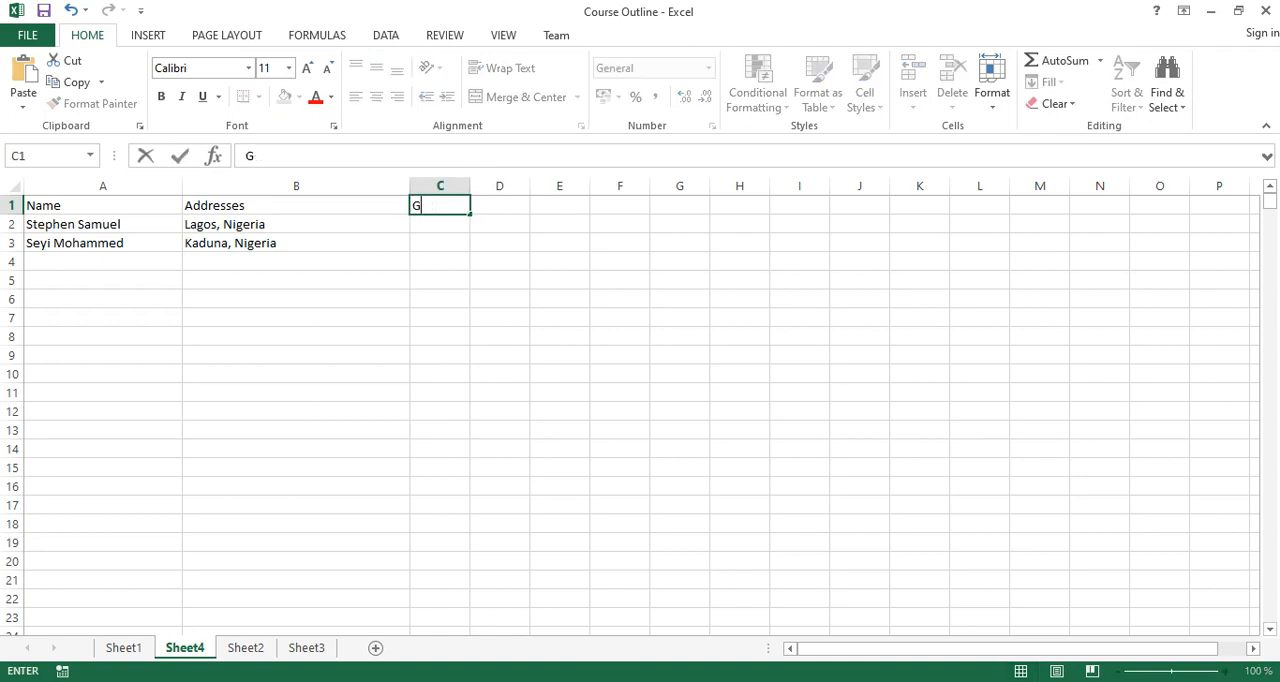
{"action": "type", "text": "ender"}
{"action": "key", "text": "Tab"}
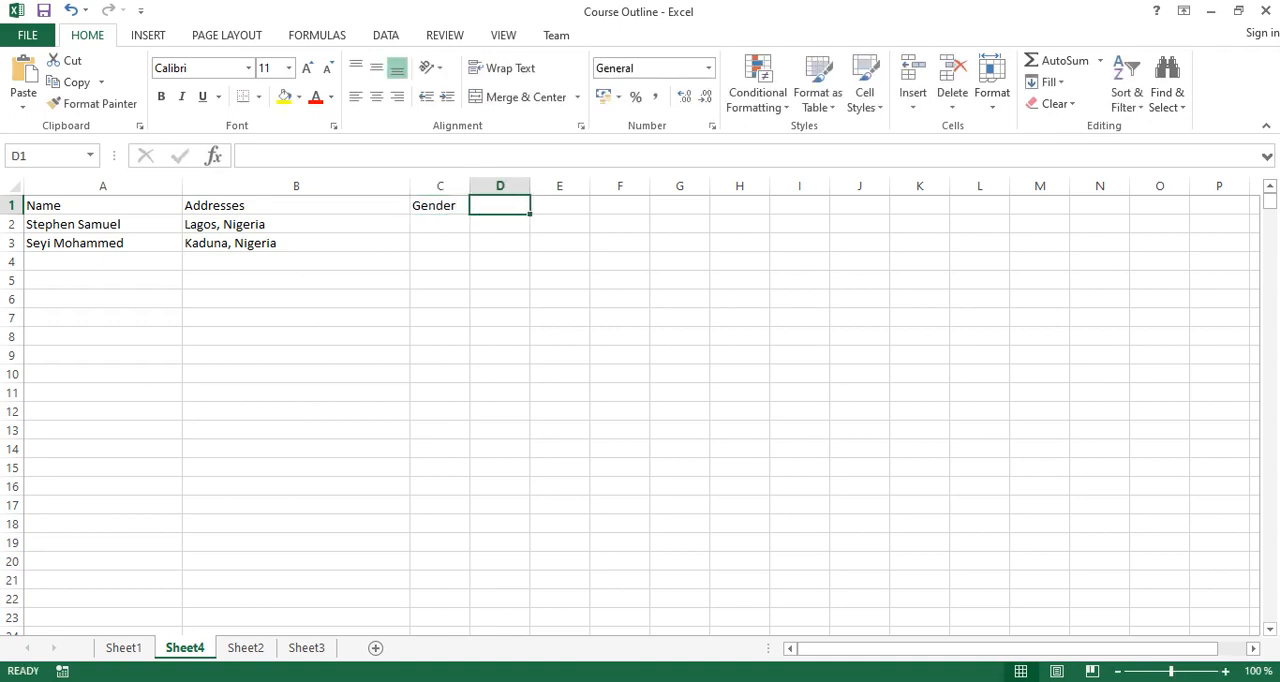
Enter the header "Favourite Color" in D1 and widen column D to fit the text.
{"action": "left_click_drag", "start_coordinate": [530, 186], "coordinate": [550, 186]}
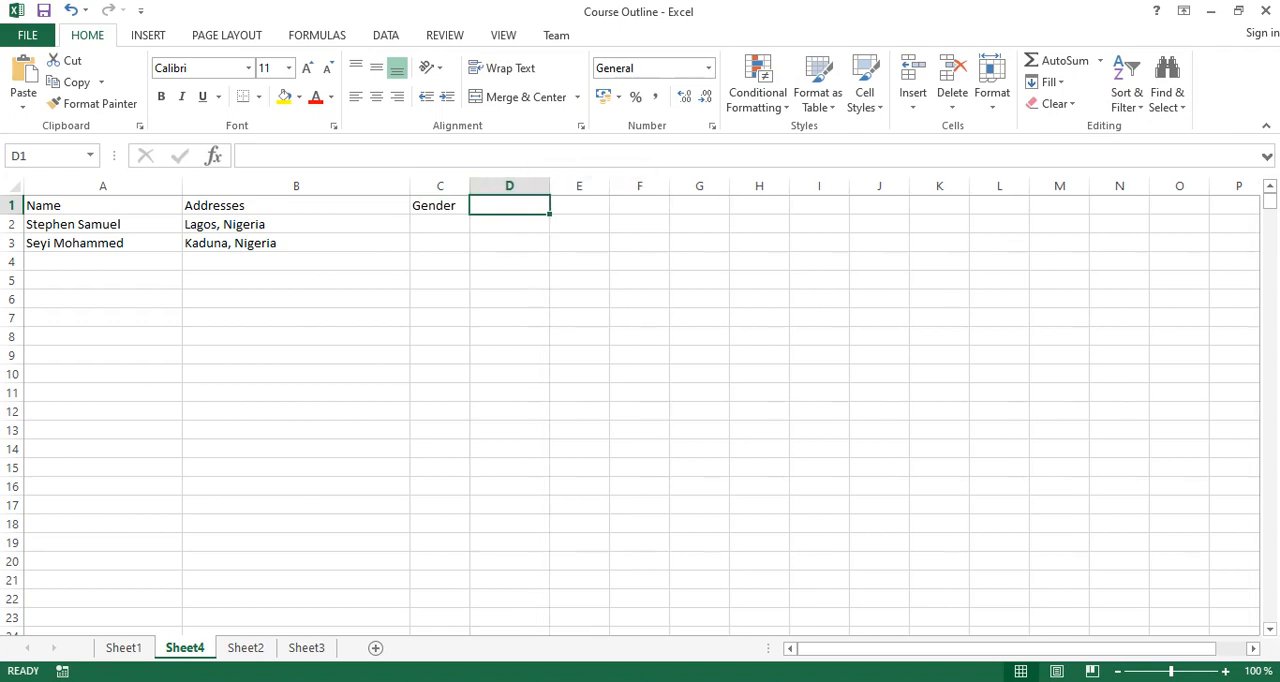
{"action": "type", "text": "Favou"}
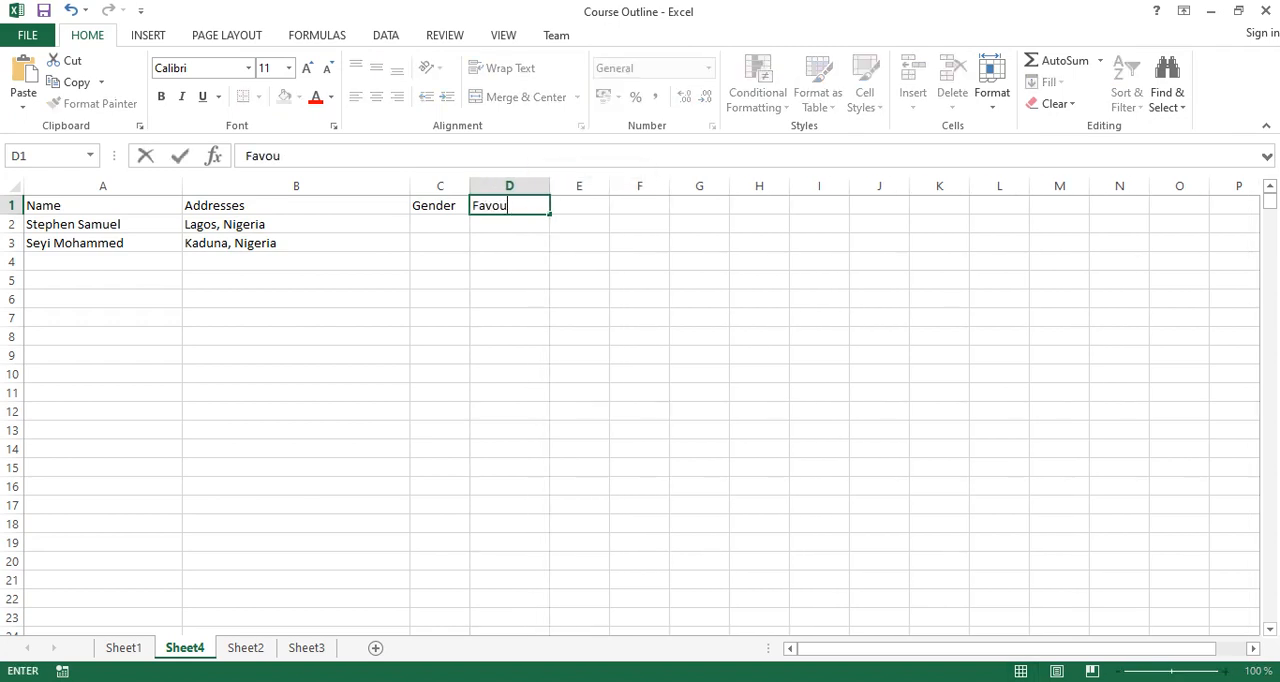
{"action": "type", "text": "rite Co"}
{"action": "type", "text": "ol"}
{"action": "key", "text": "BackSpace"}
{"action": "key", "text": "BackSpace"}
{"action": "type", "text": "lo"}
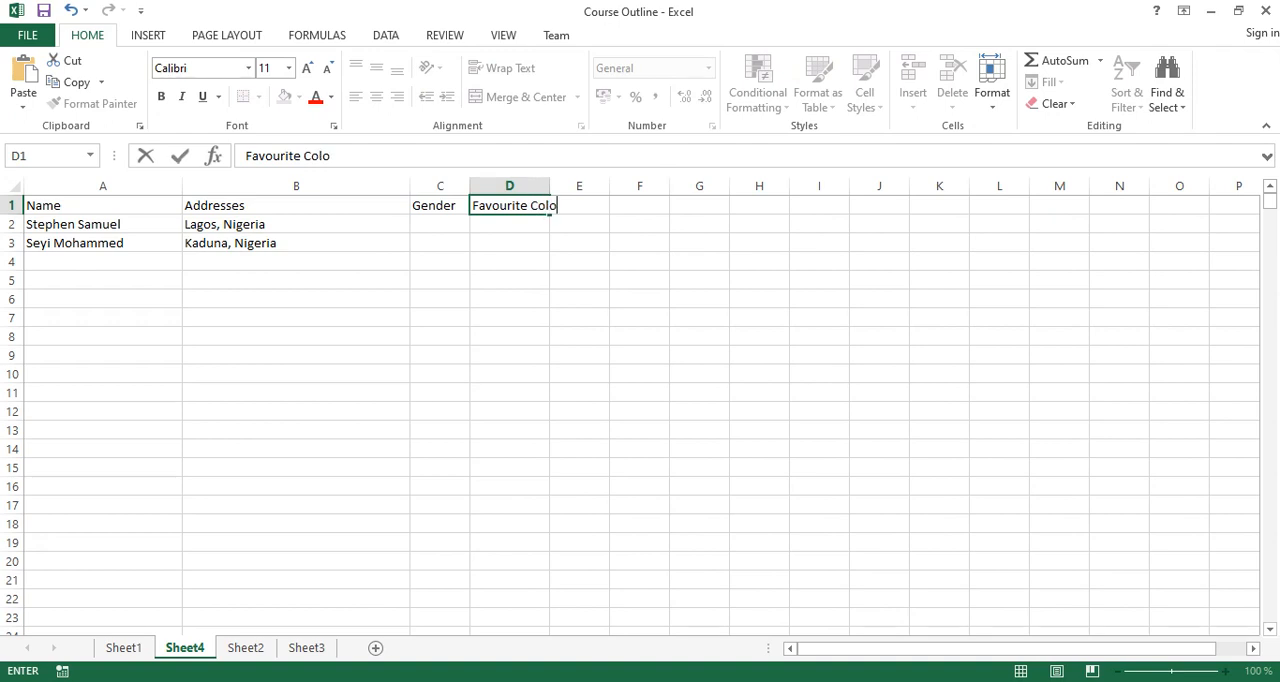
{"action": "type", "text": "r"}
{"action": "left_click", "coordinate": [562, 206]}
{"action": "left_click", "coordinate": [578, 242]}
{"action": "left_click_drag", "start_coordinate": [549, 186], "coordinate": [578, 186]}
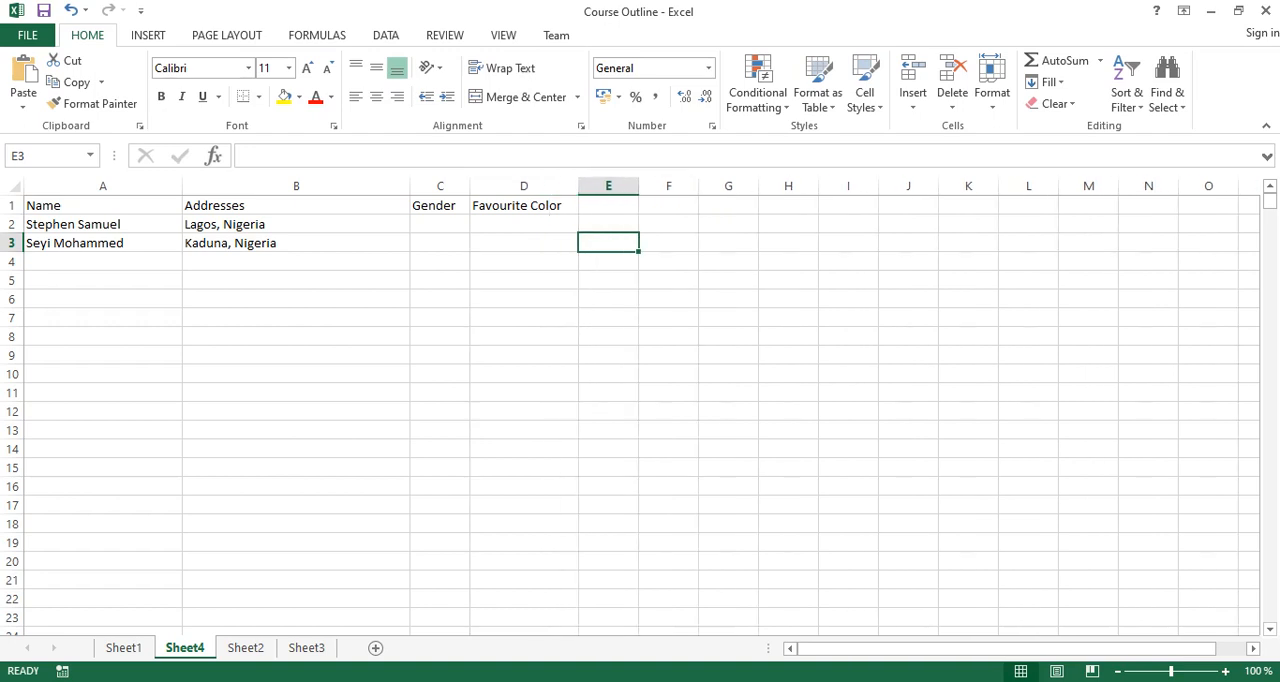
Add two more people's first names in cells A4 and A5 of the Name column.
{"action": "left_click_drag", "start_coordinate": [296, 186], "coordinate": [103, 186]}
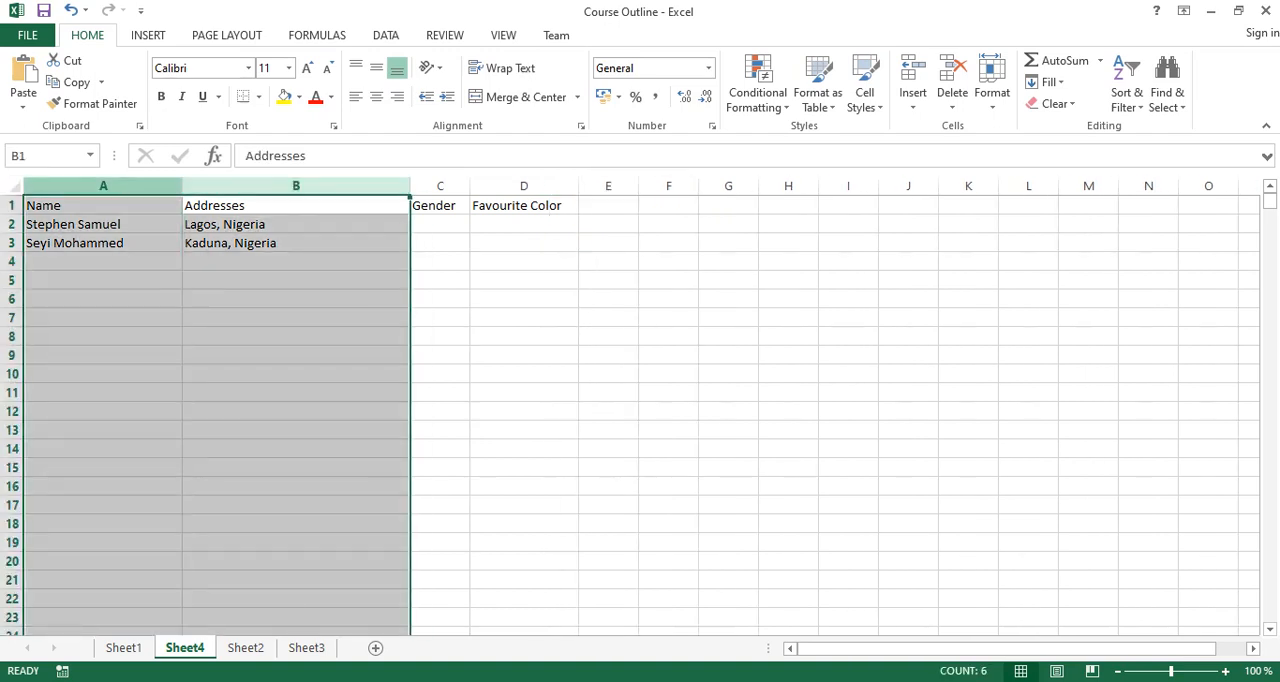
{"action": "left_click", "coordinate": [103, 262]}
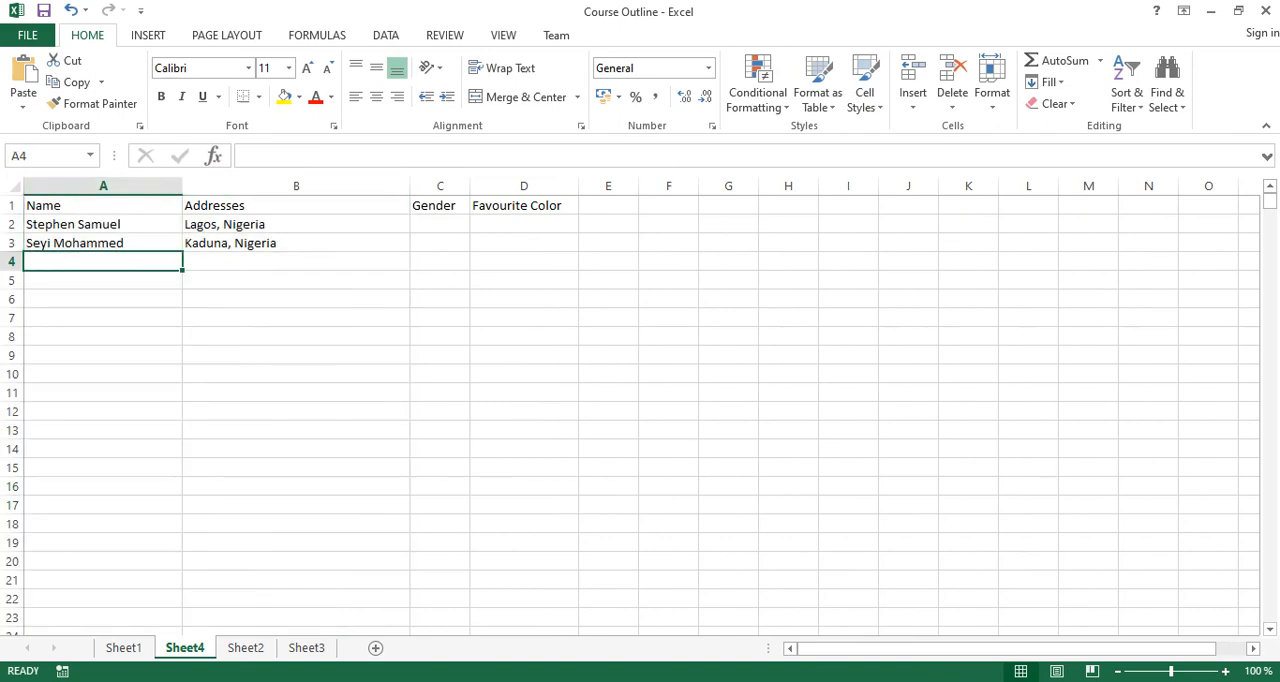
{"action": "type", "text": "Janet"}
{"action": "key", "text": "Return"}
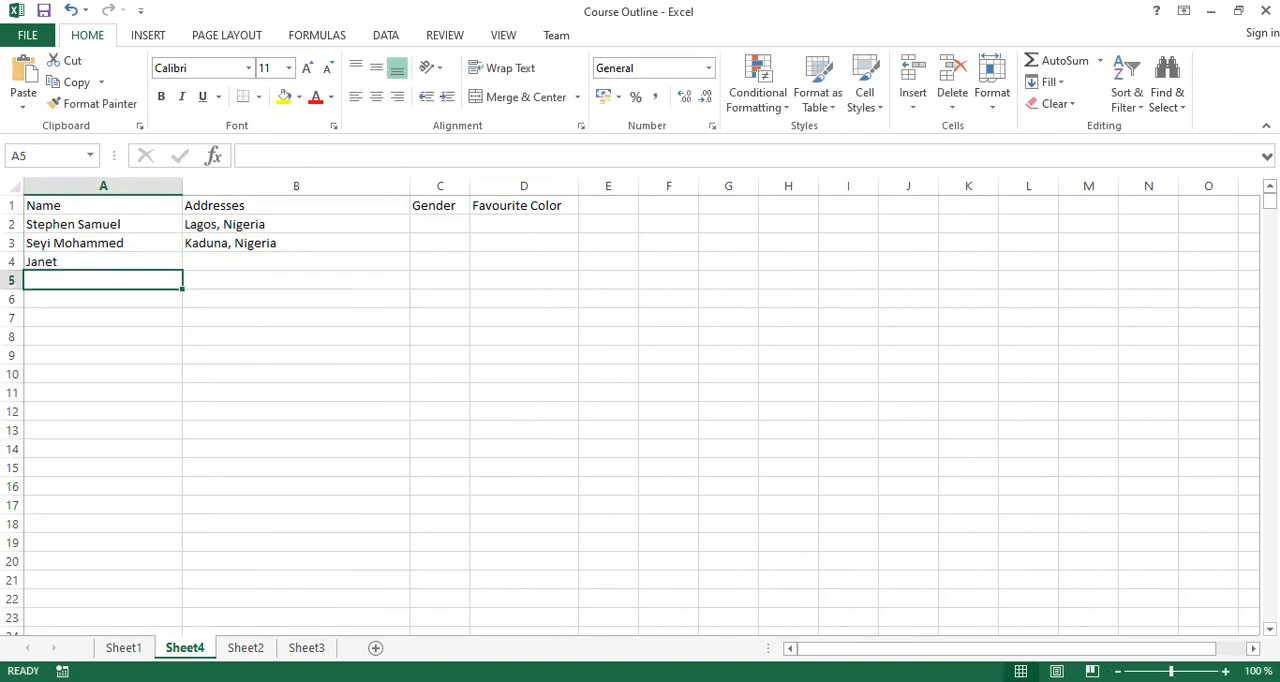
{"action": "type", "text": "John"}
{"action": "key", "text": "Tab"}
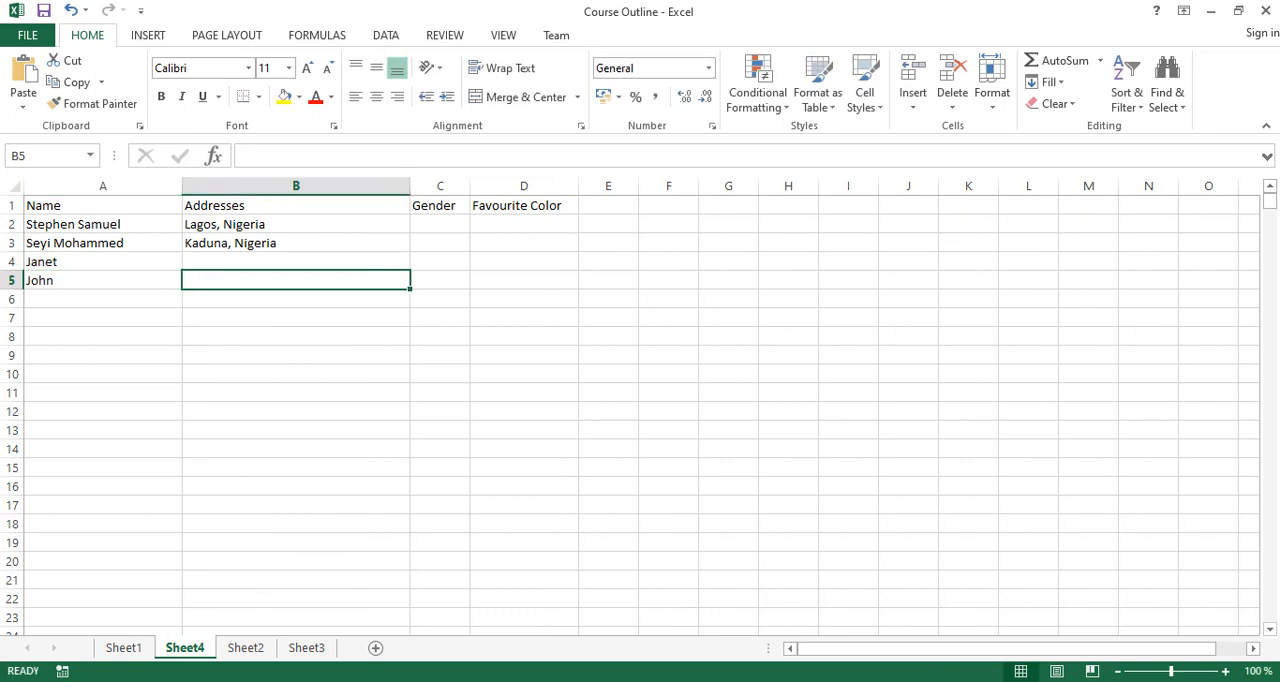
Enter the addresses "USA" in B4 and "SA" in B5.
{"action": "left_click", "coordinate": [296, 262]}
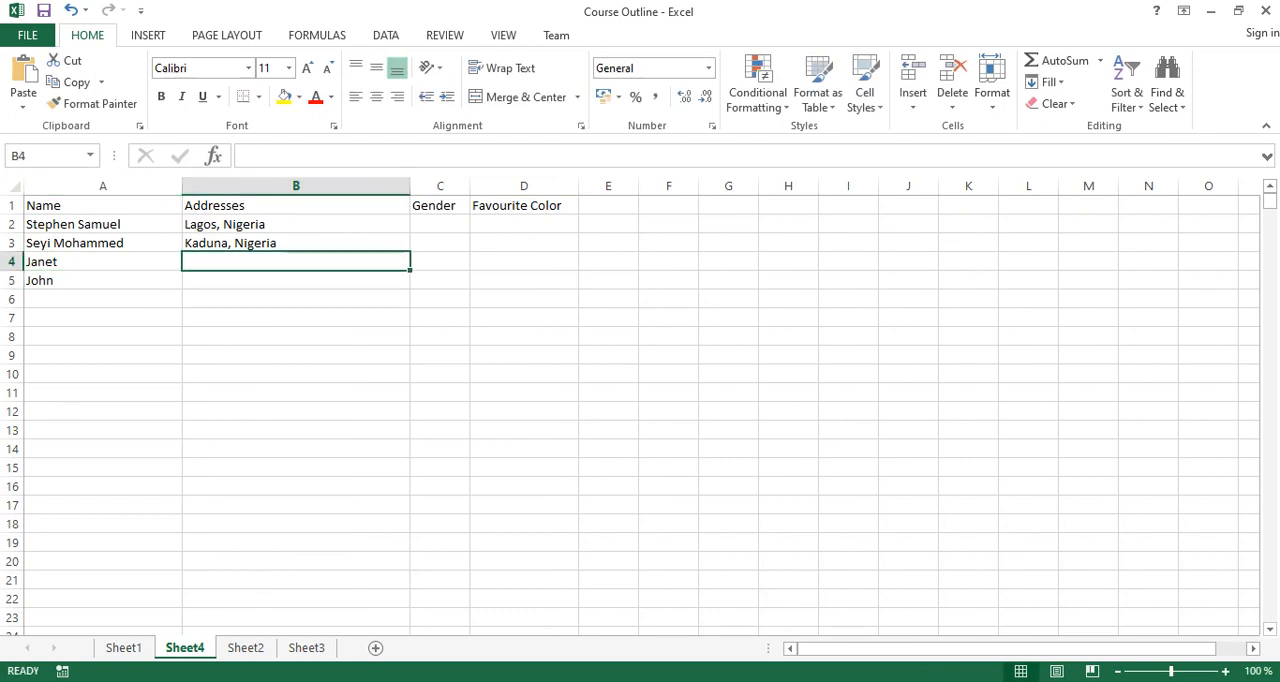
{"action": "type", "text": "USA"}
{"action": "key", "text": "Return"}
{"action": "type", "text": "SA"}
{"action": "key", "text": "Tab"}
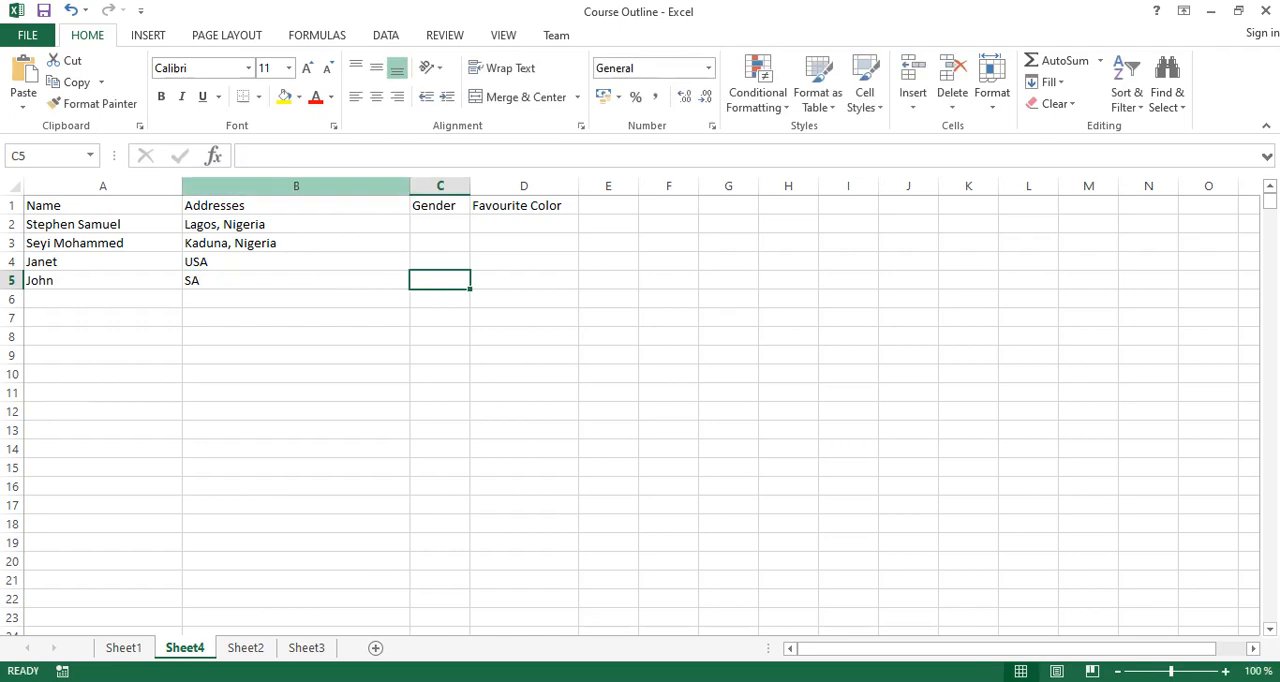
Set the Locked attribute for all cells of columns A and B.
{"action": "left_click_drag", "start_coordinate": [296, 186], "coordinate": [103, 186]}
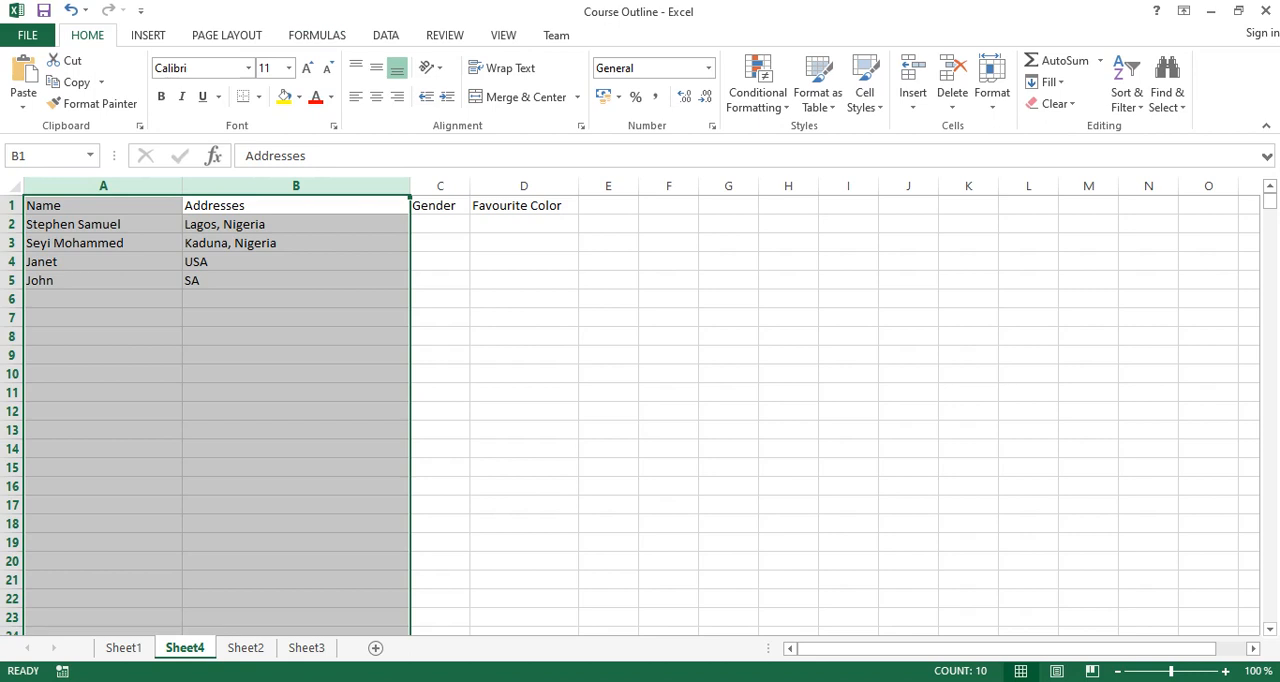
{"action": "left_click", "coordinate": [333, 125]}
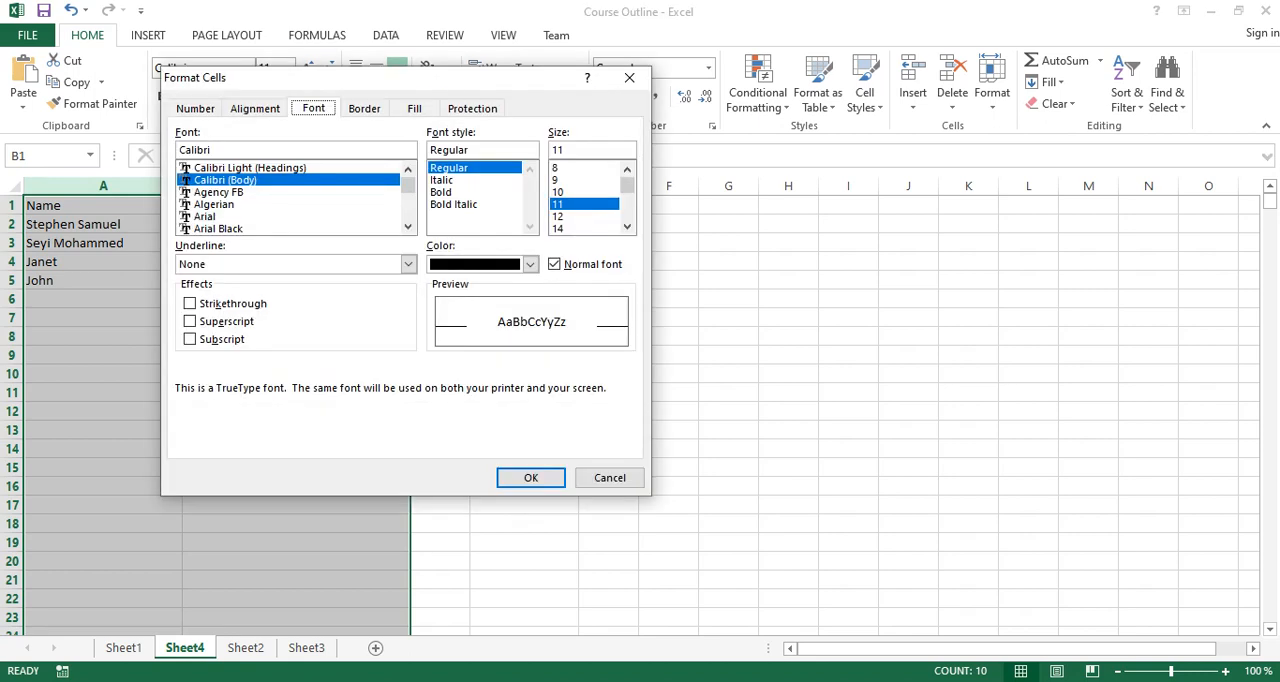
{"action": "left_click", "coordinate": [472, 108]}
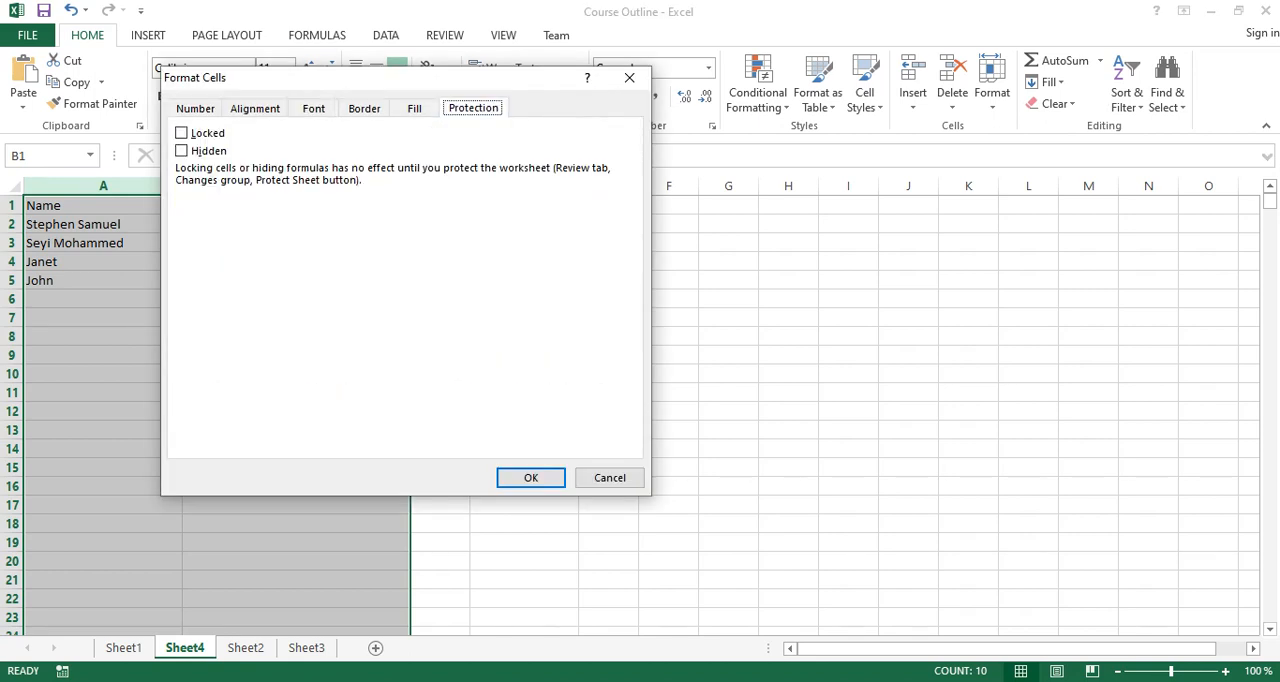
{"action": "left_click", "coordinate": [181, 133]}
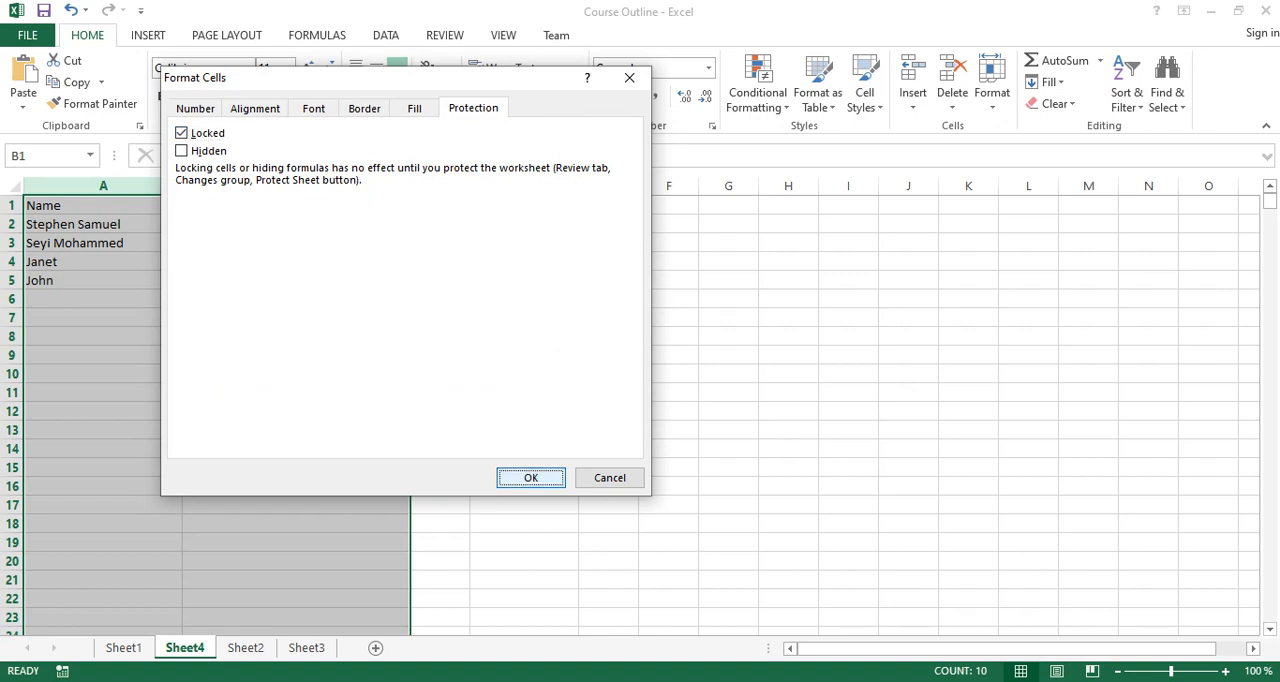
{"action": "key", "text": "Return"}
{"action": "left_click", "coordinate": [296, 318]}
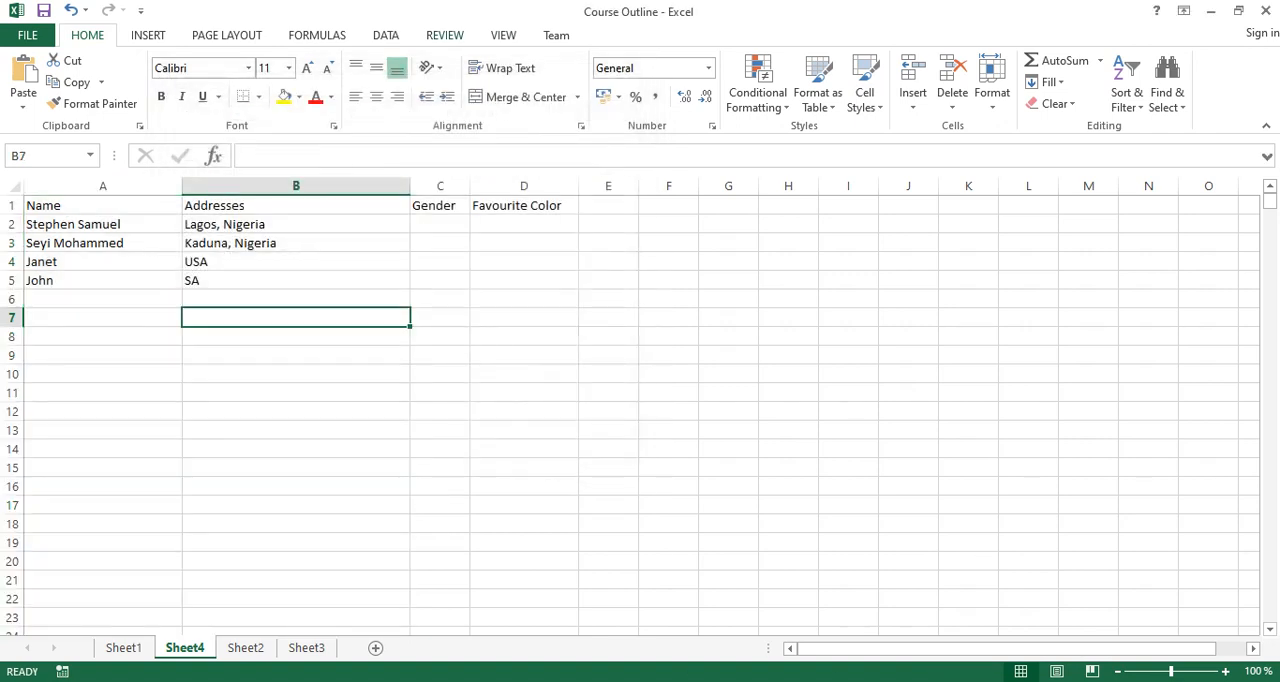
Protect Sheet4 with a password, allowing selection of locked and unlocked cells, and re-enter the password to confirm.
{"action": "left_click", "coordinate": [445, 35]}
{"action": "left_click", "coordinate": [560, 85]}
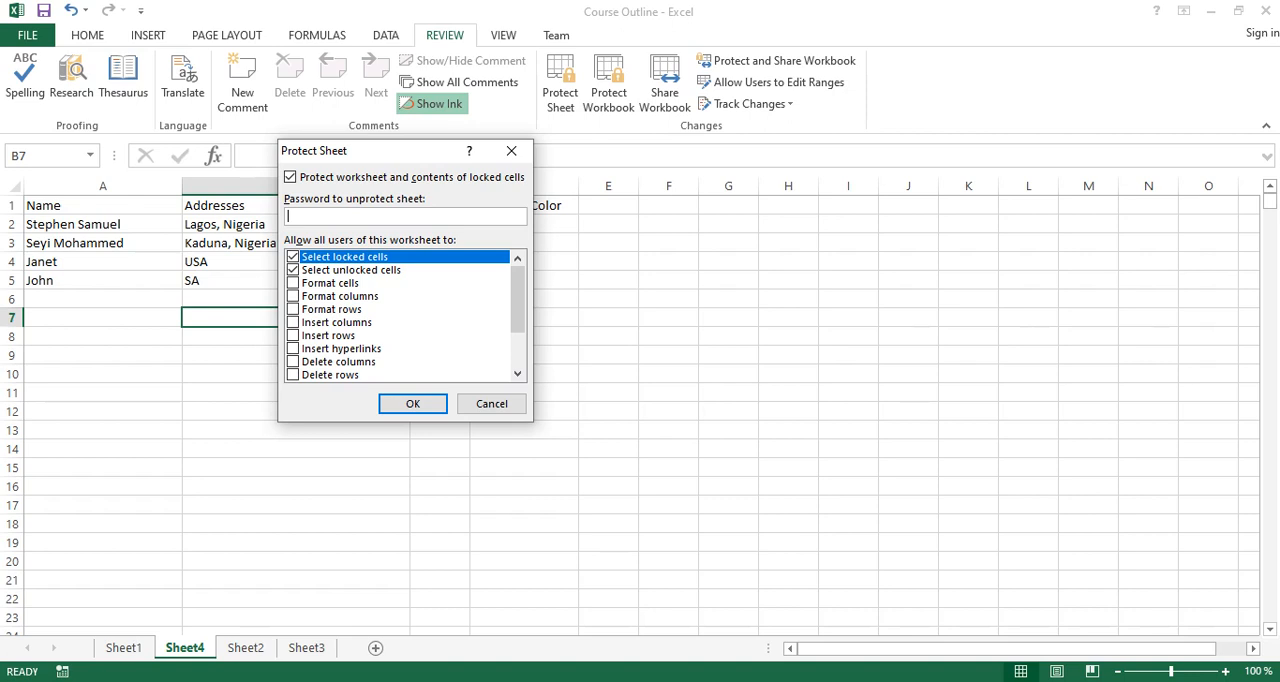
{"action": "mouse_move", "coordinate": [517, 300]}
{"action": "left_mouse_down"}
{"action": "mouse_move", "coordinate": [517, 333]}
{"action": "mouse_move", "coordinate": [517, 302]}
{"action": "left_mouse_up"}
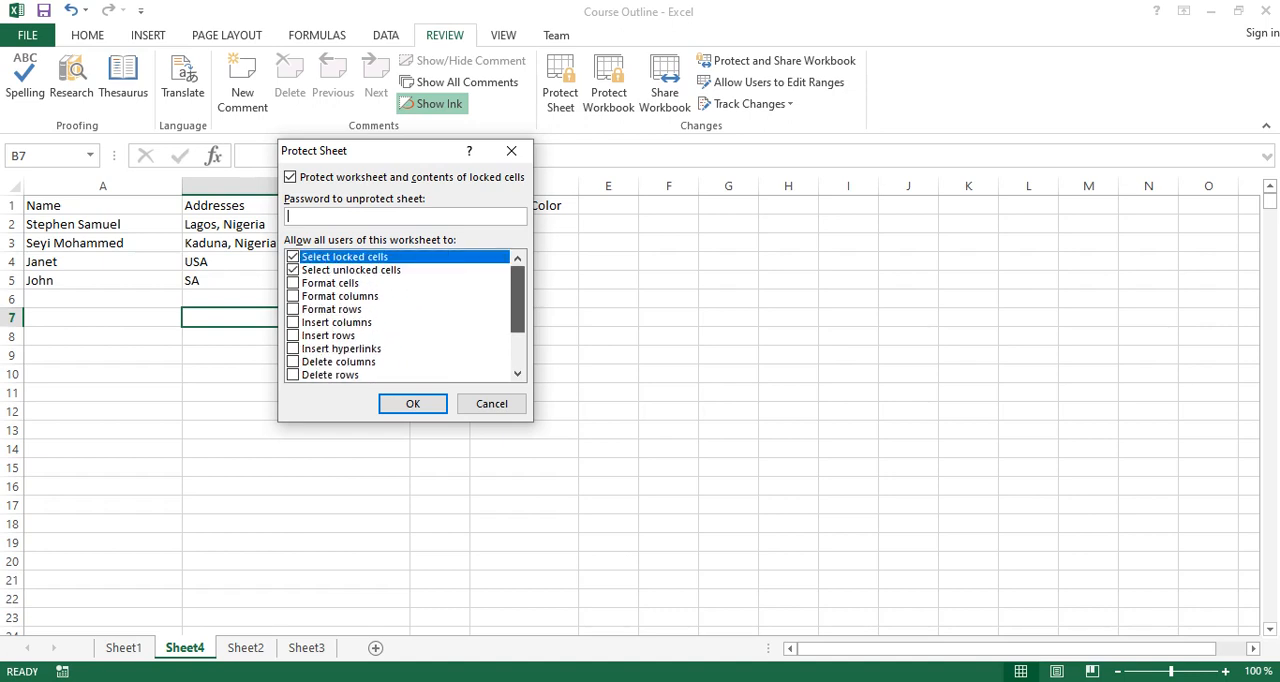
{"action": "right_click", "coordinate": [516, 299]}
{"action": "left_click", "coordinate": [345, 257]}
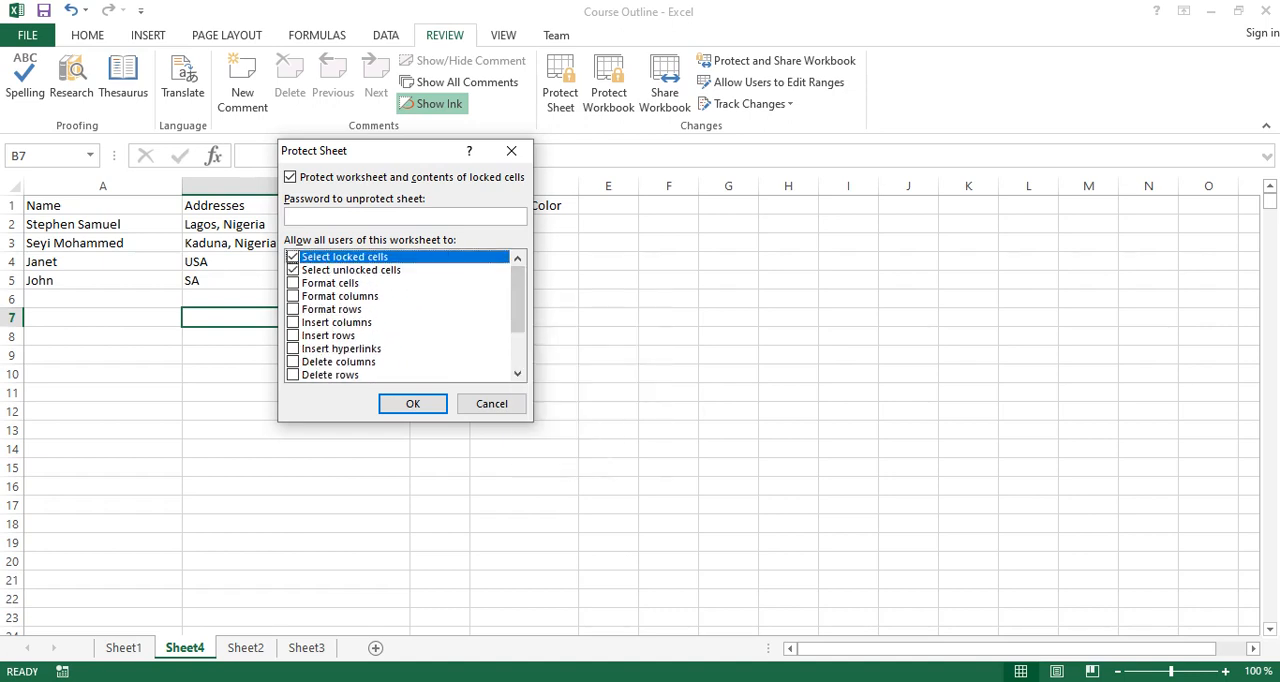
{"action": "left_click", "coordinate": [405, 216]}
{"action": "type", "text": "••••••••"}
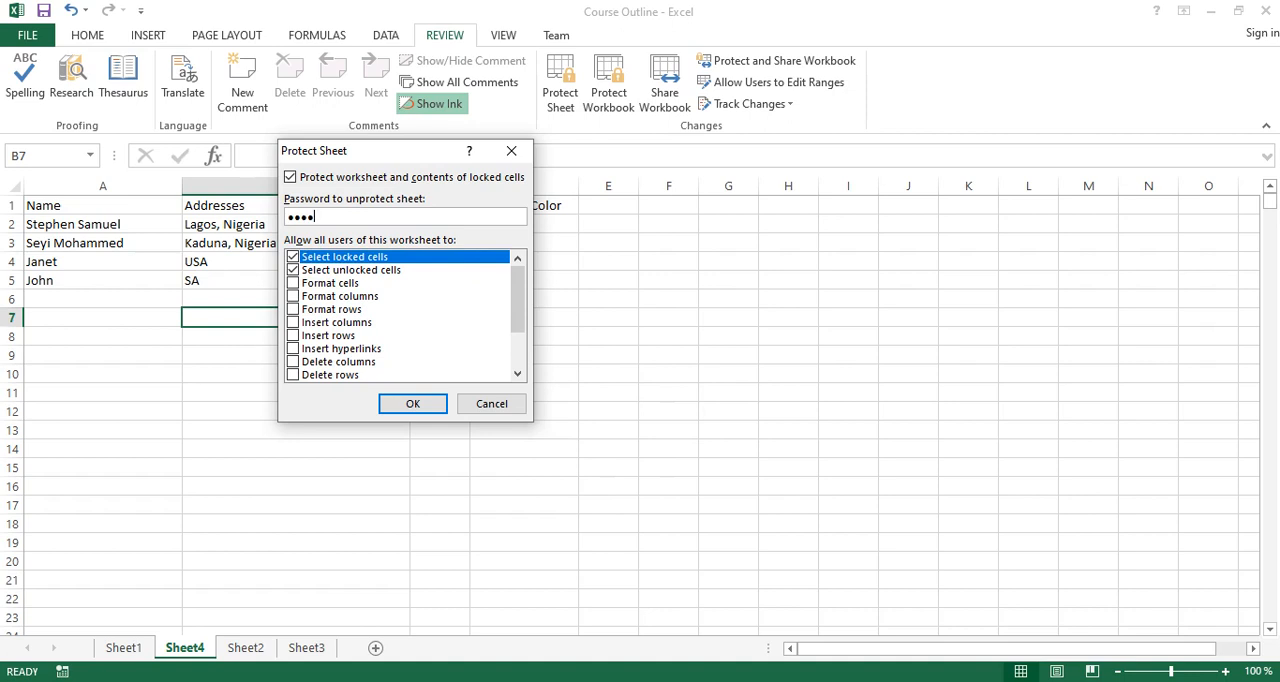
{"action": "key", "text": "Return"}
{"action": "type", "text": "••••••••"}
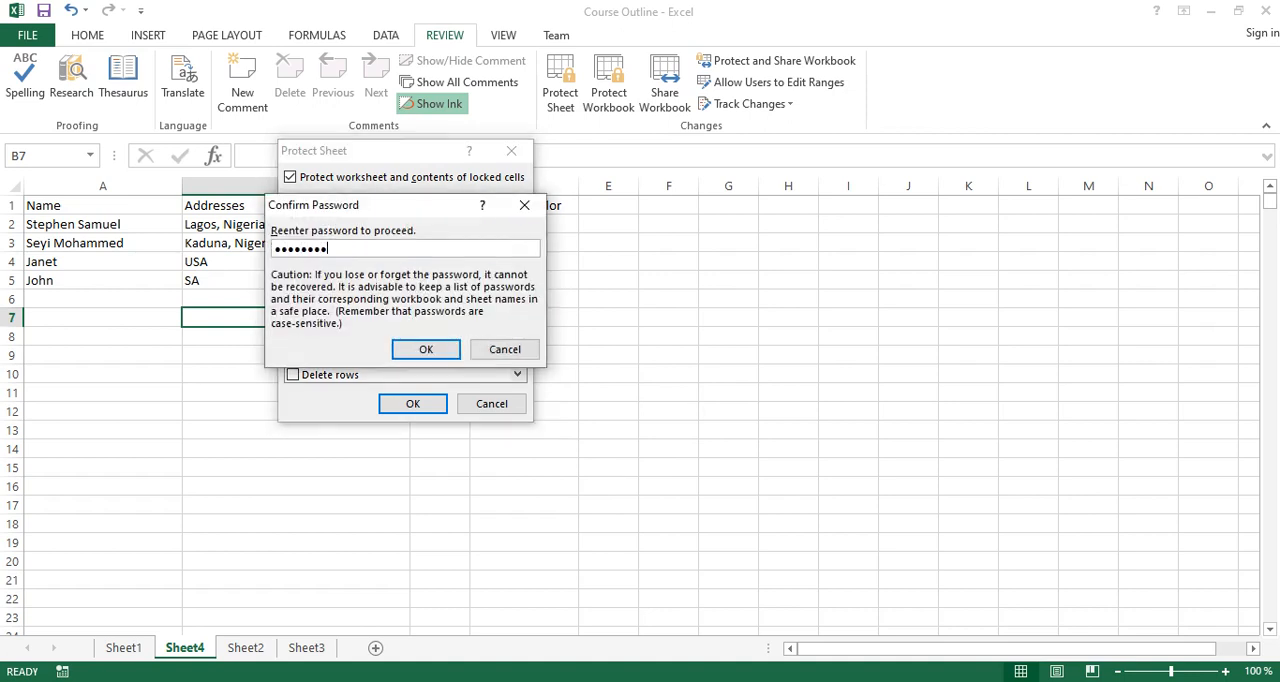
{"action": "key", "text": "Return"}
Test the protection by trying to edit locked cells in columns A and B, including B6, B12 and A10.
{"action": "left_click", "coordinate": [296, 262]}
{"action": "double_click", "coordinate": [296, 299]}
{"action": "left_click", "coordinate": [643, 402]}
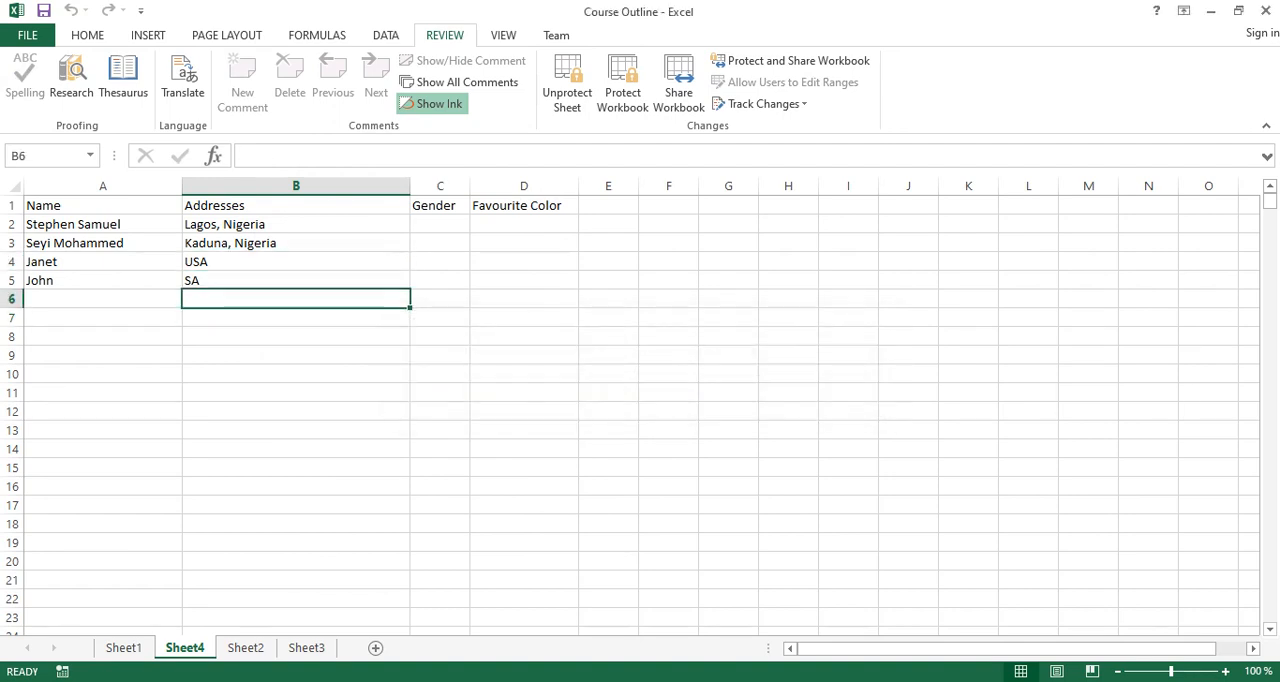
{"action": "left_click", "coordinate": [296, 411]}
{"action": "left_click", "coordinate": [296, 337]}
{"action": "left_click", "coordinate": [296, 299]}
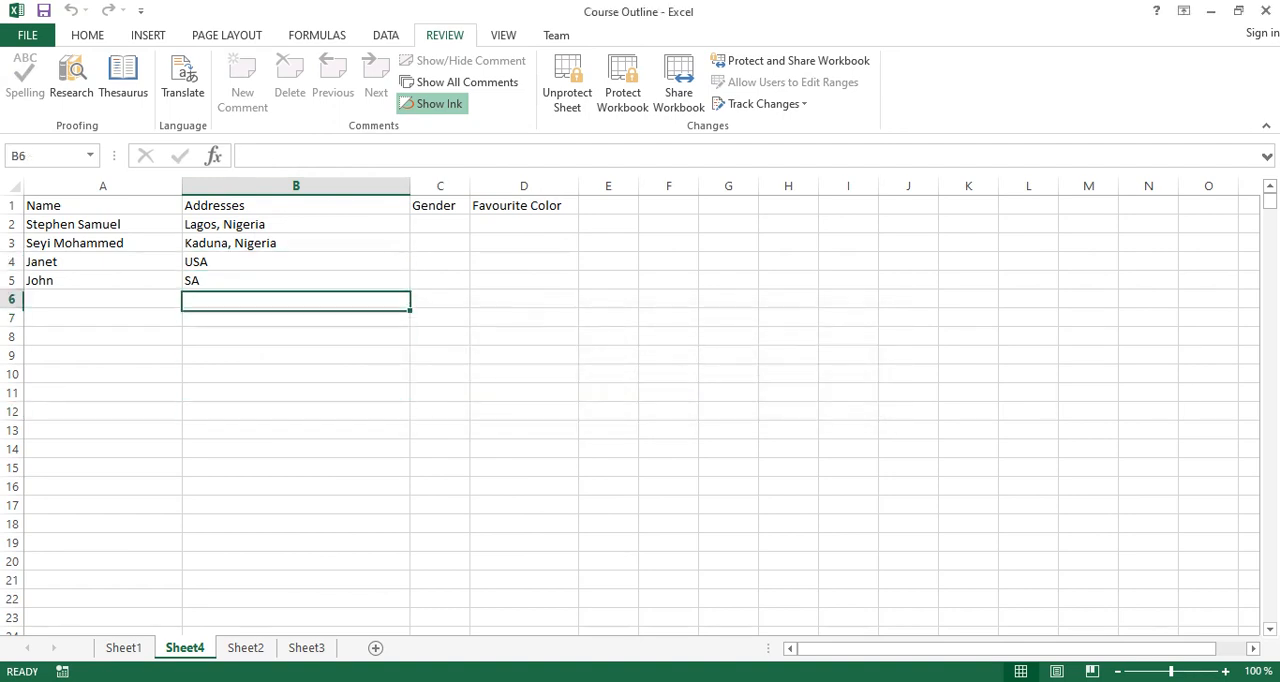
{"action": "double_click", "coordinate": [296, 411]}
{"action": "key", "text": "Return"}
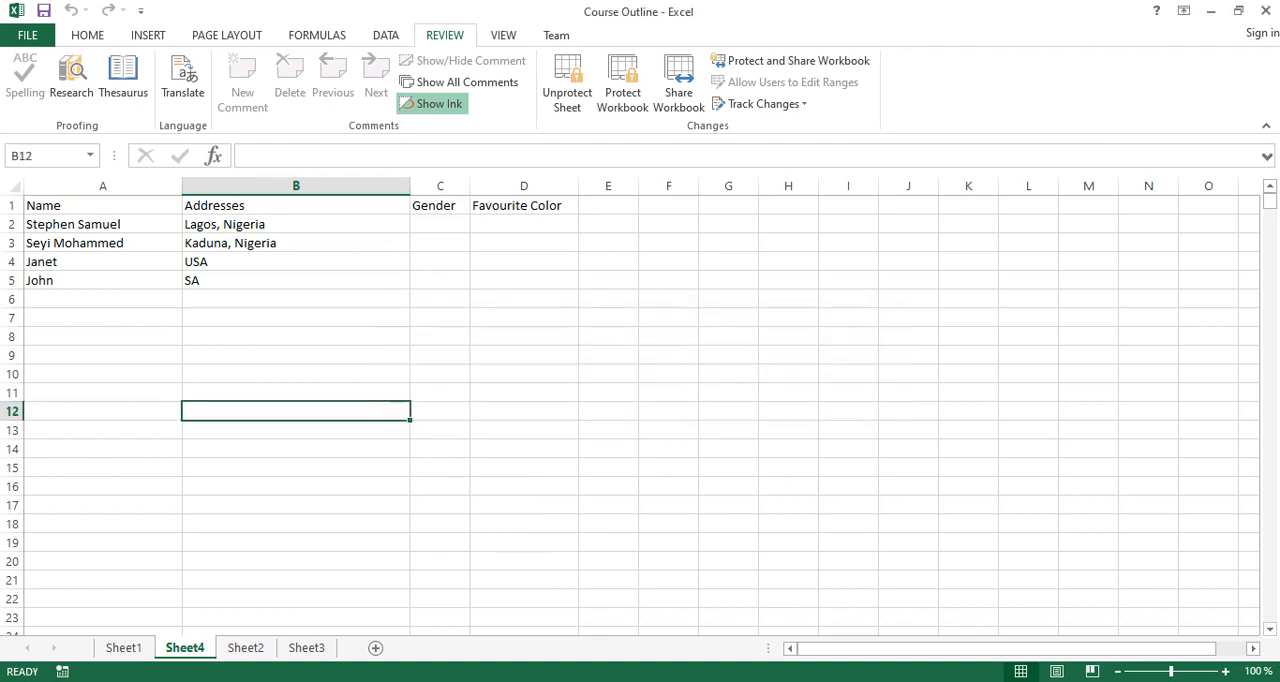
{"action": "double_click", "coordinate": [103, 374]}
{"action": "key", "text": "Return"}
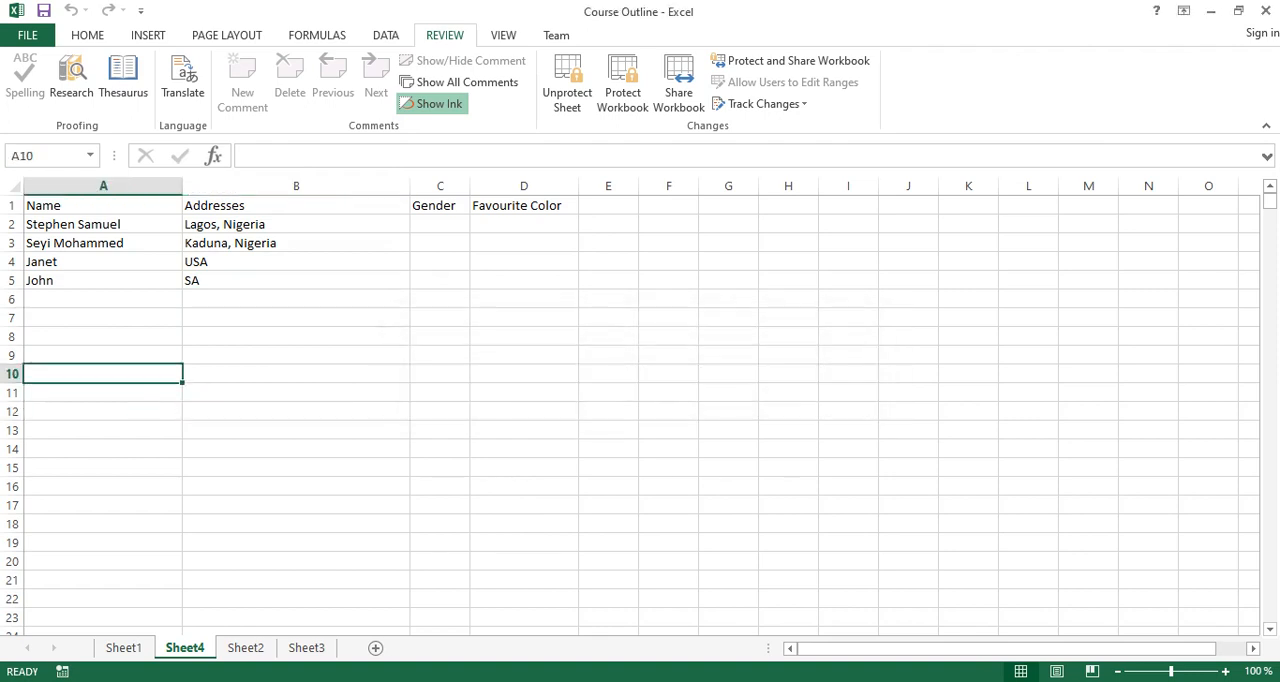
{"action": "left_click", "coordinate": [440, 224]}
{"action": "type", "text": "E"}
{"action": "key", "text": "BackSpace"}
{"action": "type", "text": "Red"}
{"action": "key", "text": "Return"}
{"action": "key", "text": "Right"}
{"action": "key", "text": "Up"}
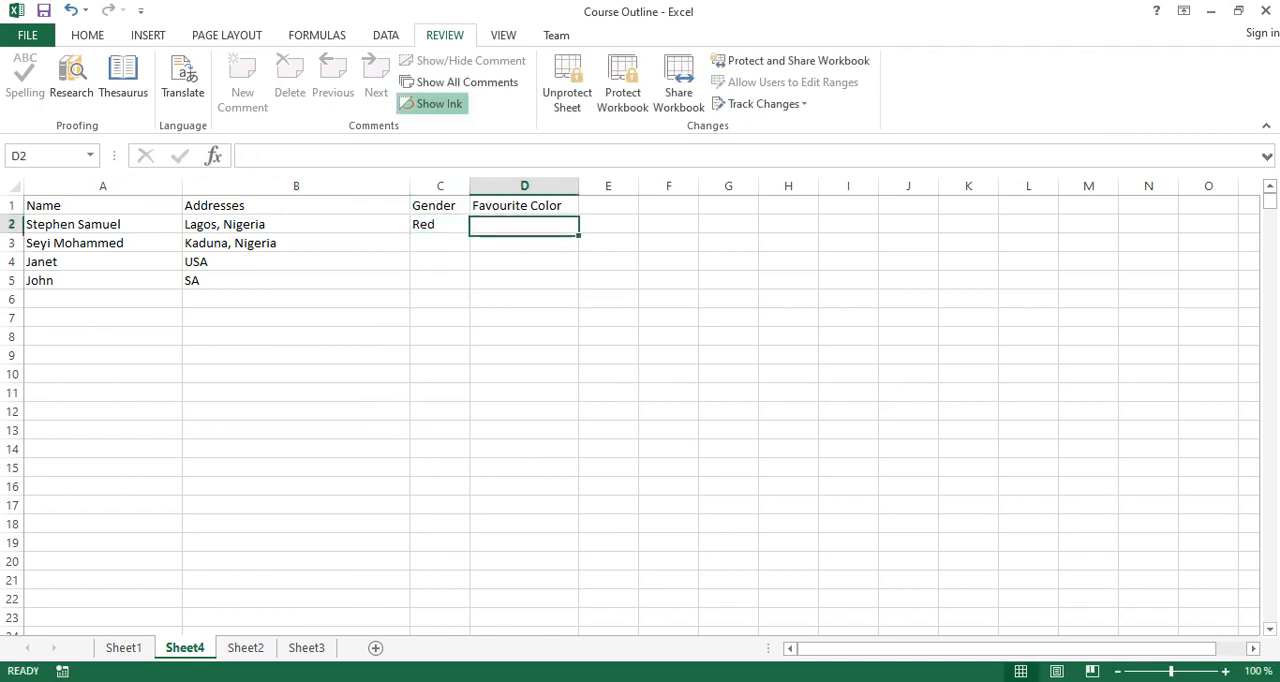
Complete the first record with gender "Male" in C2 and favourite color "Red" in D2.
{"action": "key", "text": "Left"}
{"action": "key", "text": "Left"}
{"action": "key", "text": "Right"}
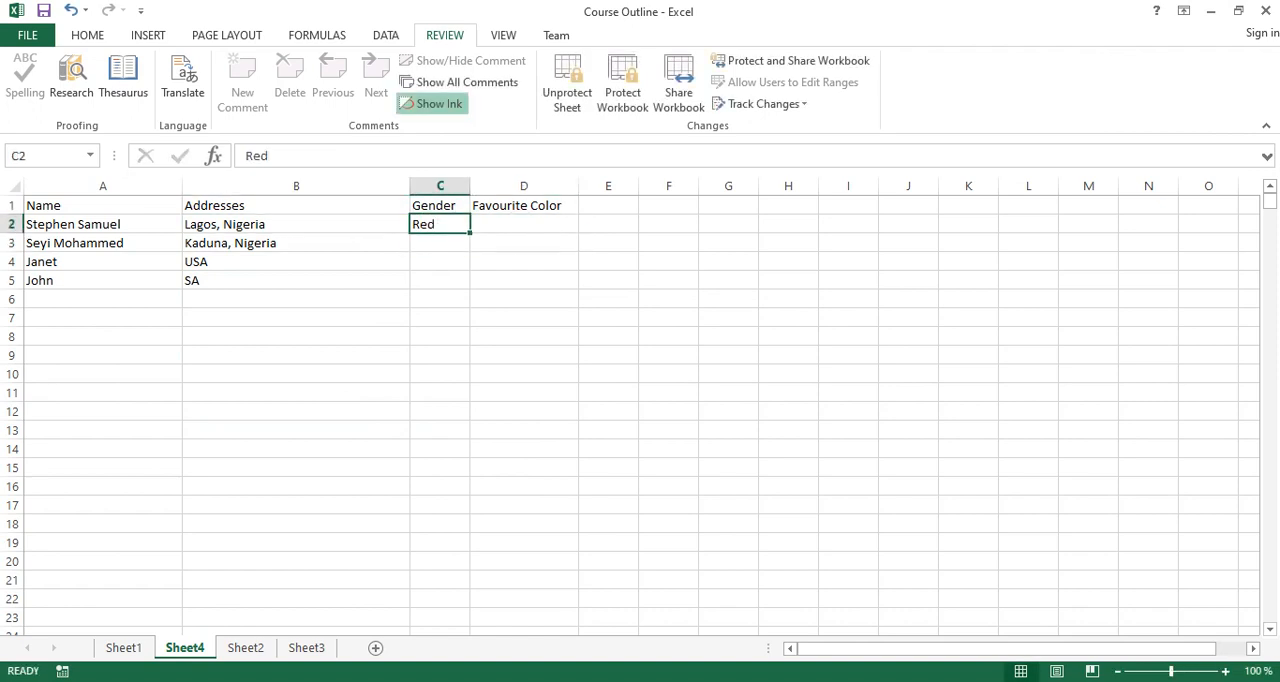
{"action": "type", "text": "Male"}
{"action": "key", "text": "Tab"}
{"action": "type", "text": "Red"}
{"action": "key", "text": "Return"}
Complete the second record with gender "Female" in C3 and favourite color "Blue" in D3.
{"action": "type", "text": "Female"}
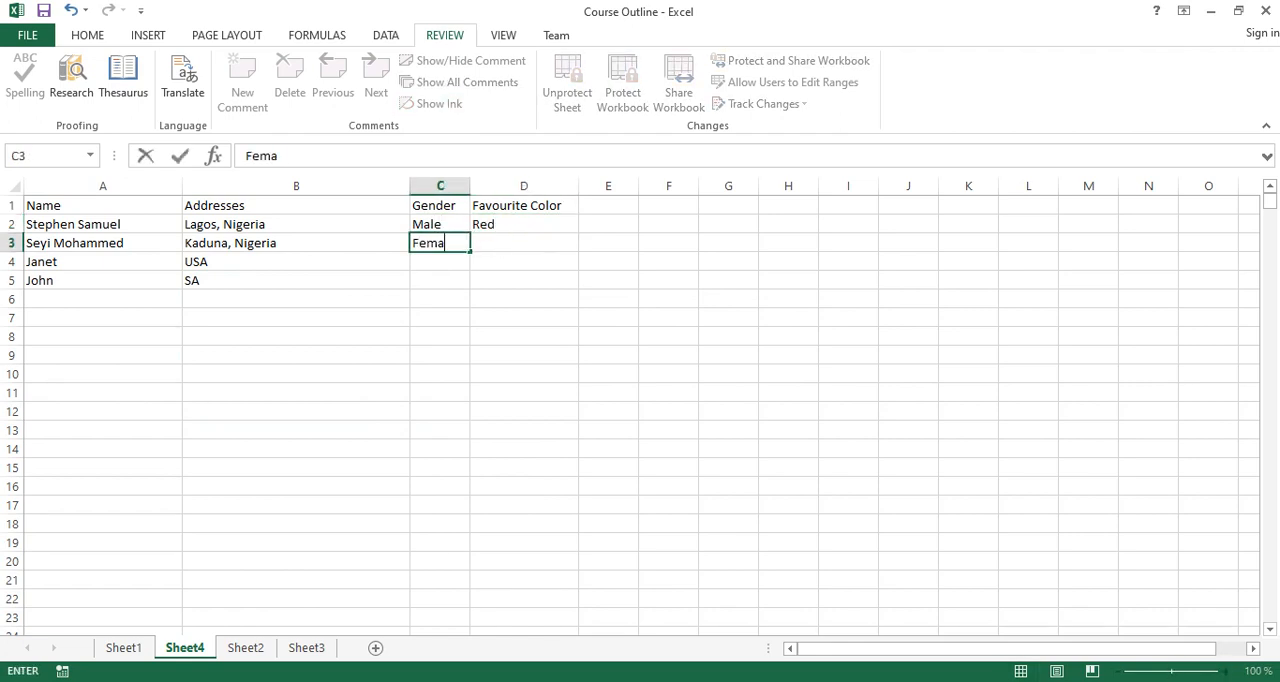
{"action": "key", "text": "Tab"}
{"action": "type", "text": "Blue"}
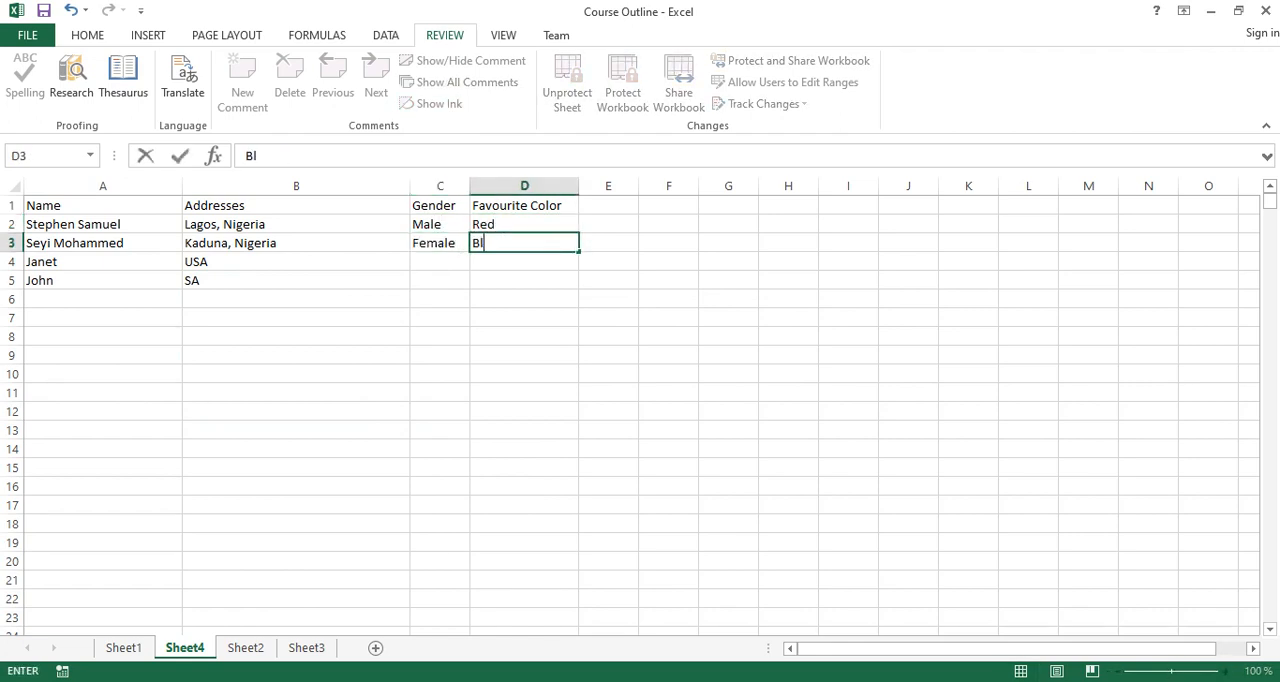
{"action": "key", "text": "Return"}
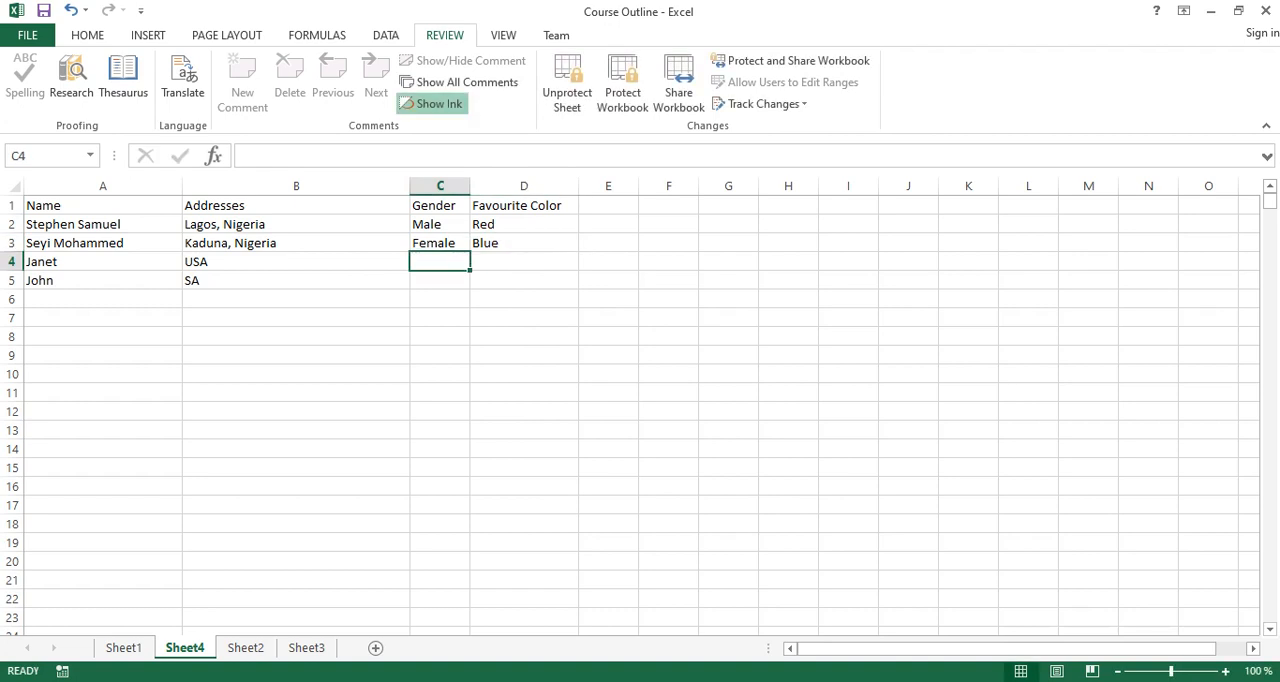
Examine the locked columns A and B against the unlocked columns C and D, including which cell commands are offered for B1.
{"action": "left_click_drag", "start_coordinate": [296, 186], "coordinate": [103, 186]}
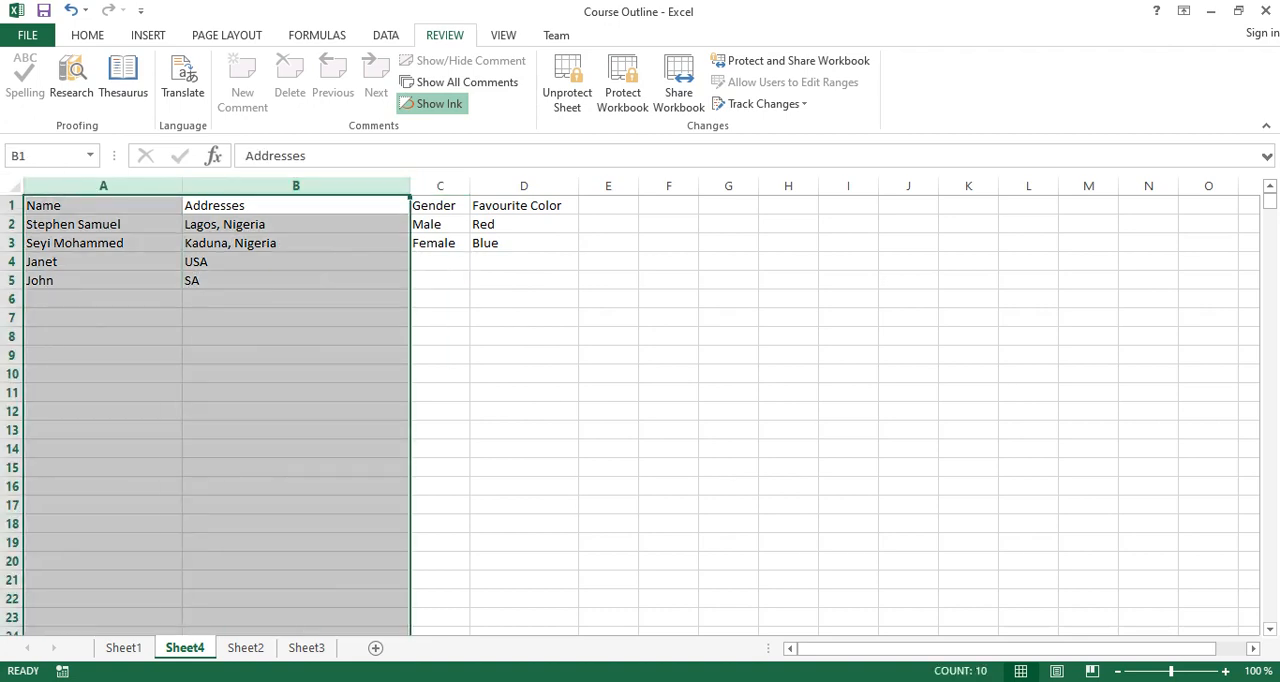
{"action": "left_click_drag", "start_coordinate": [440, 186], "coordinate": [530, 186]}
{"action": "right_click", "coordinate": [530, 186]}
{"action": "left_click", "coordinate": [580, 216]}
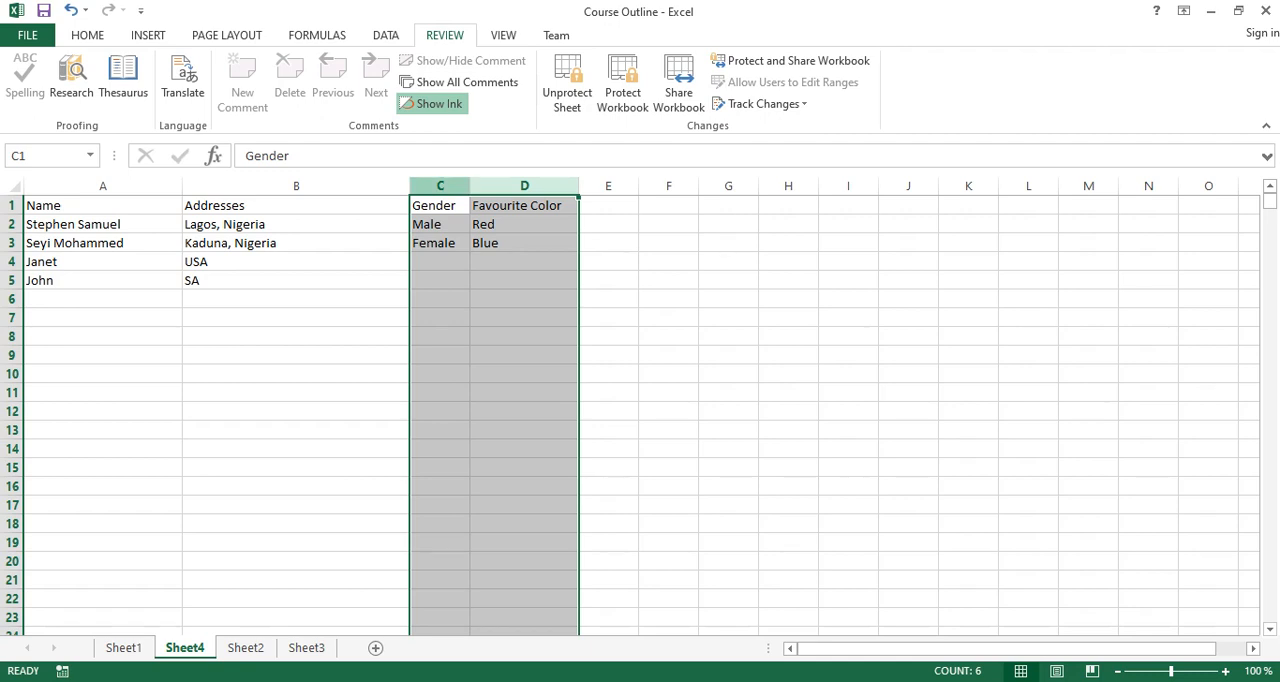
{"action": "left_click", "coordinate": [296, 374]}
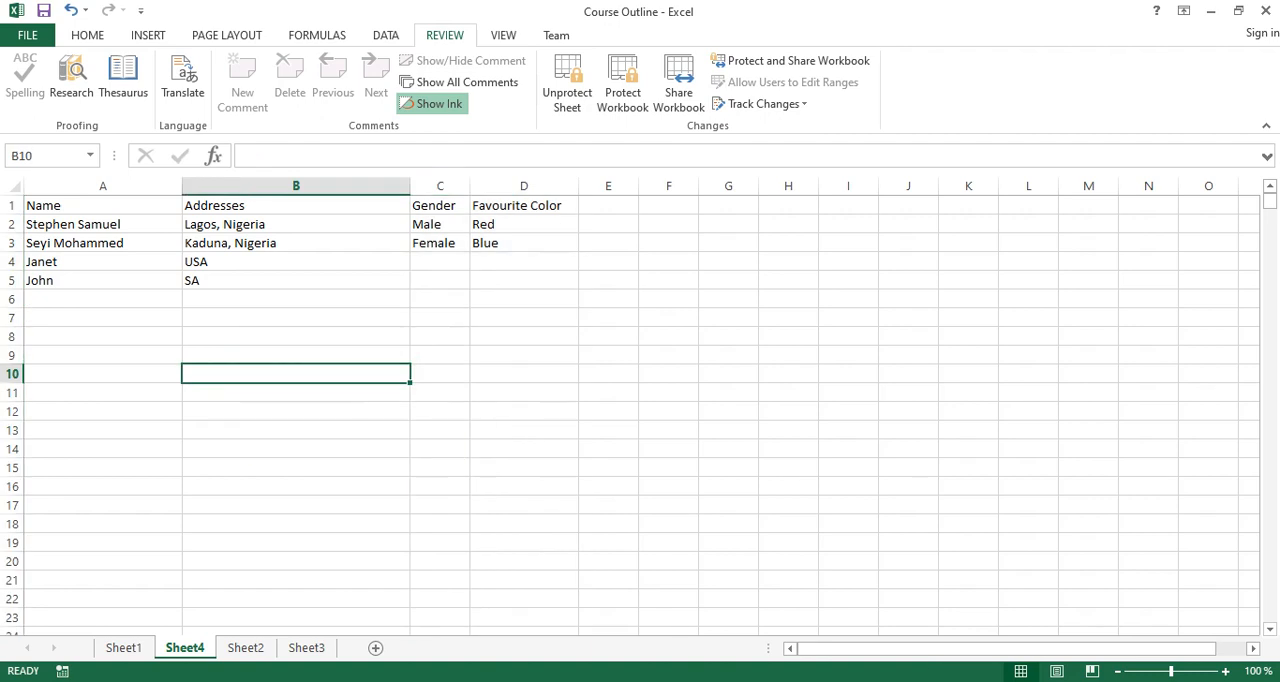
{"action": "left_click", "coordinate": [102, 186]}
{"action": "right_click", "coordinate": [186, 207]}
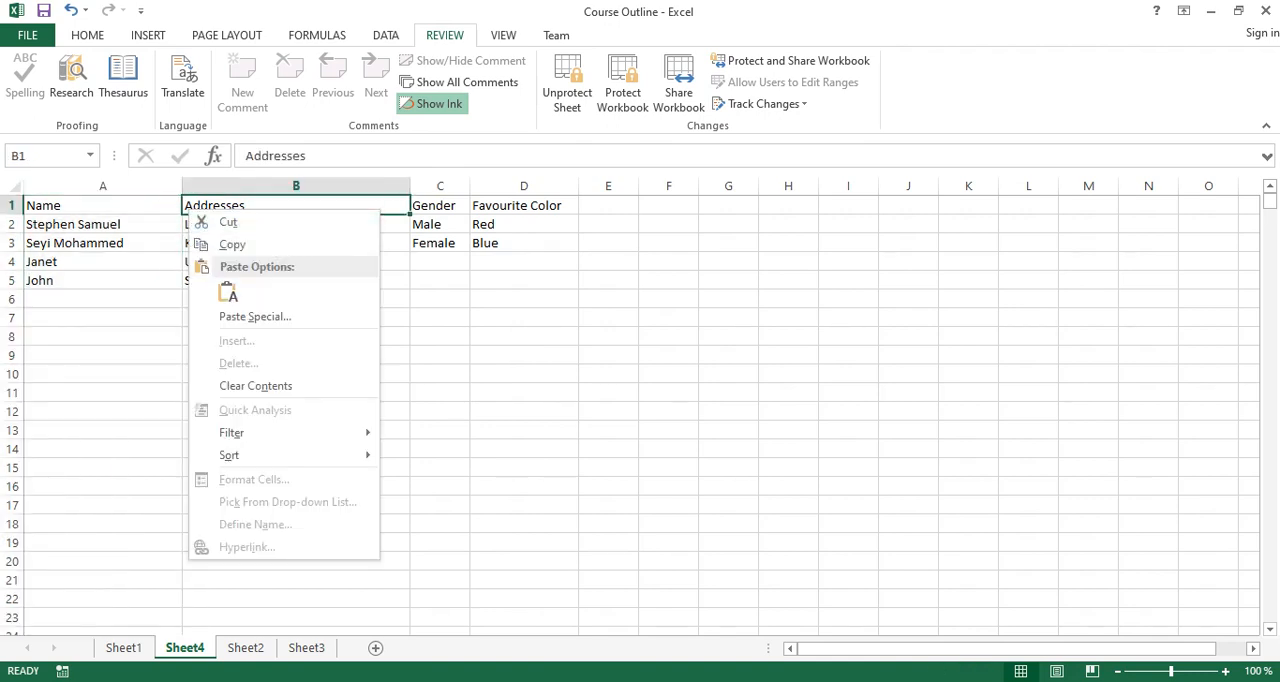
{"action": "key", "text": "Escape"}
{"action": "left_click", "coordinate": [103, 262]}
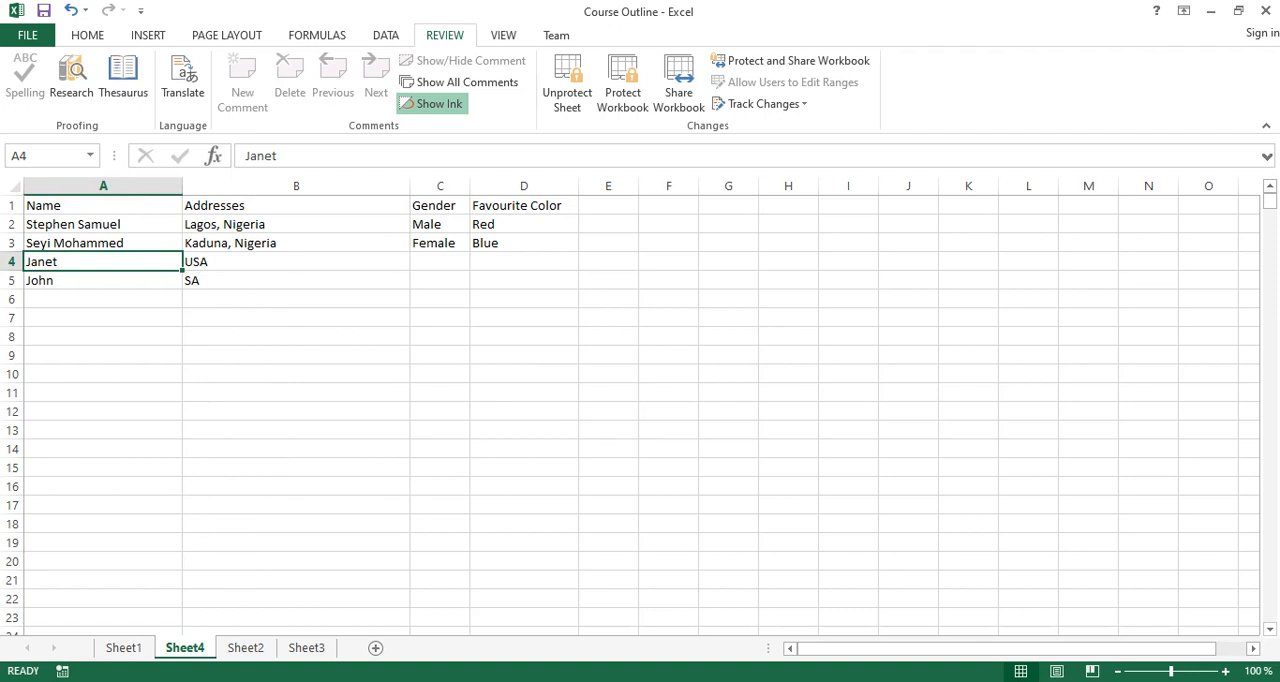
Insert a new blank worksheet after Sheet4 while the workbook structure is unprotected.
{"action": "left_click", "coordinate": [622, 85]}
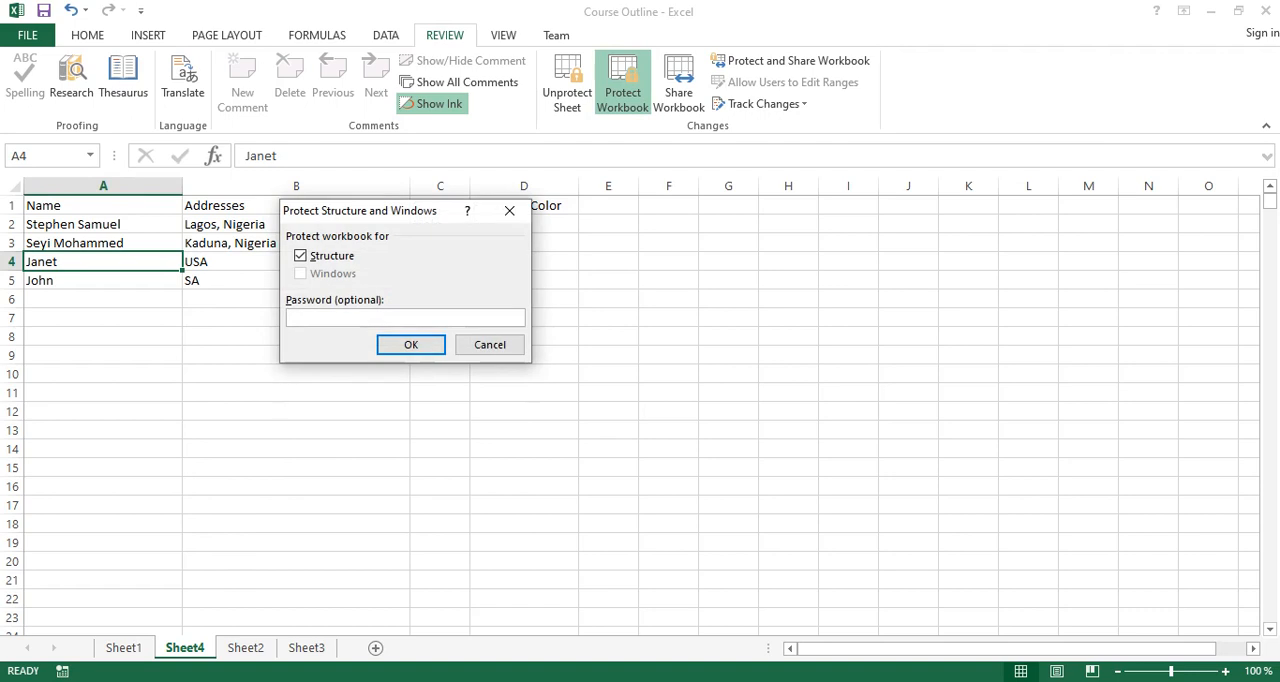
{"action": "left_click", "coordinate": [509, 210]}
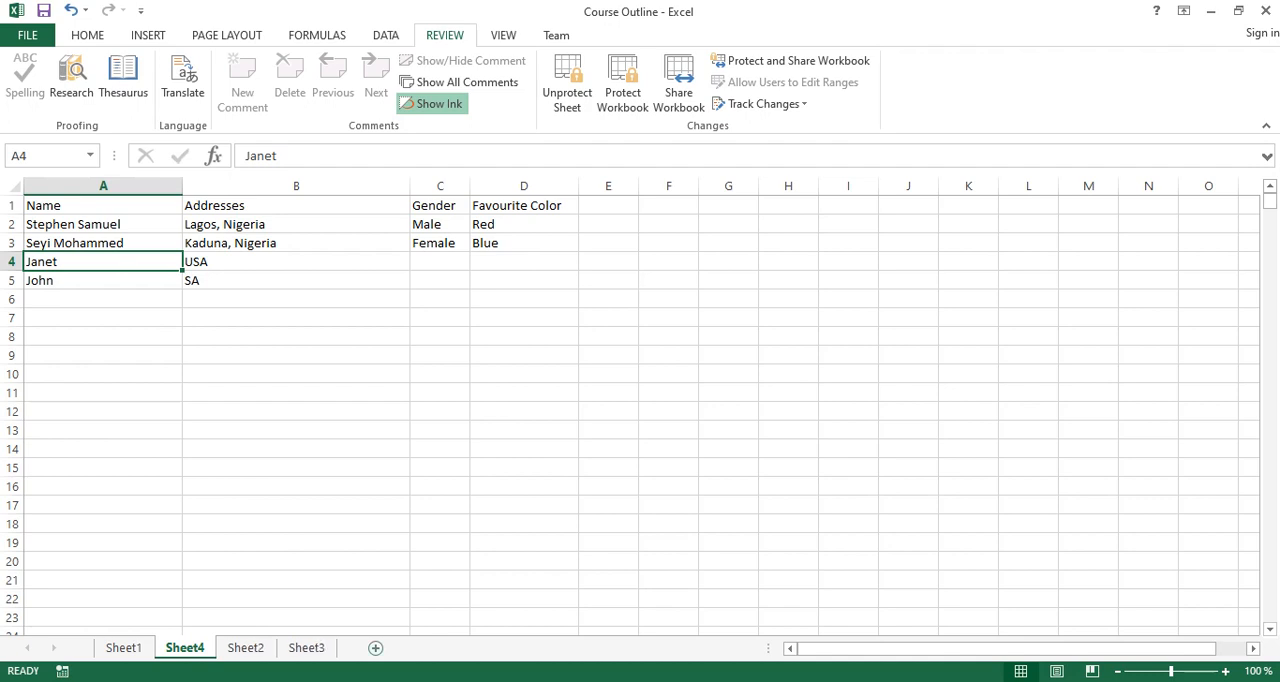
{"action": "left_click", "coordinate": [376, 647]}
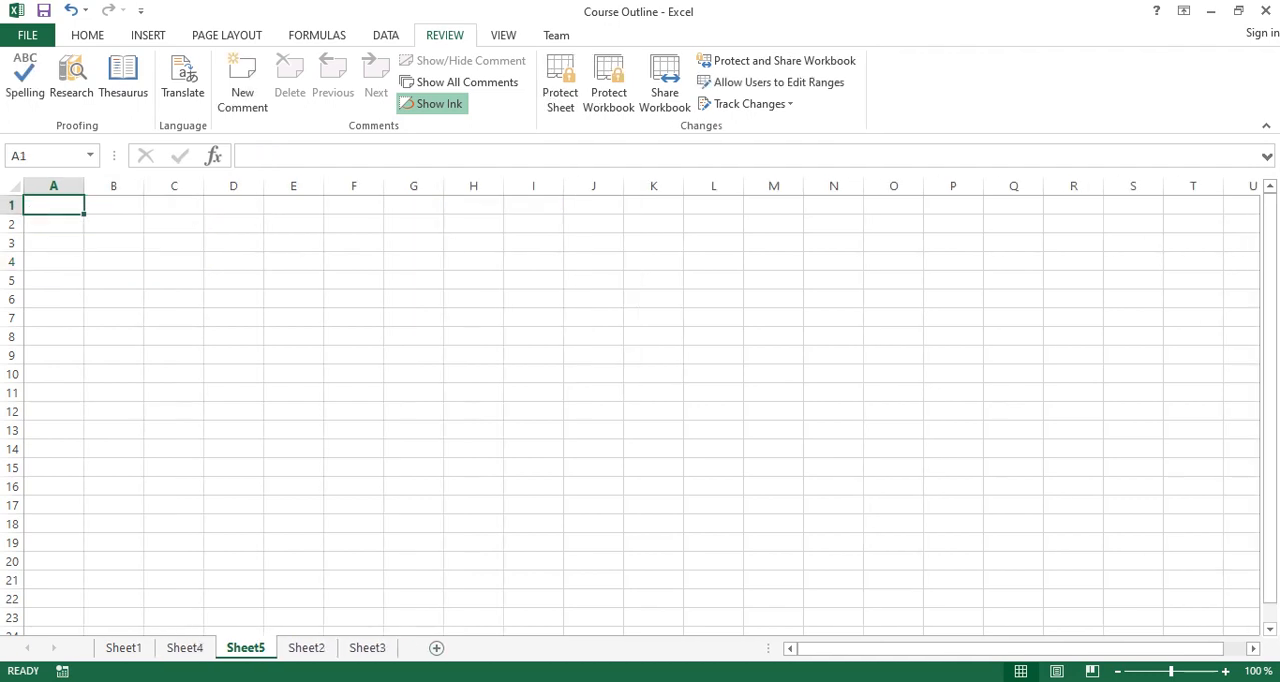
{"action": "left_click", "coordinate": [184, 647]}
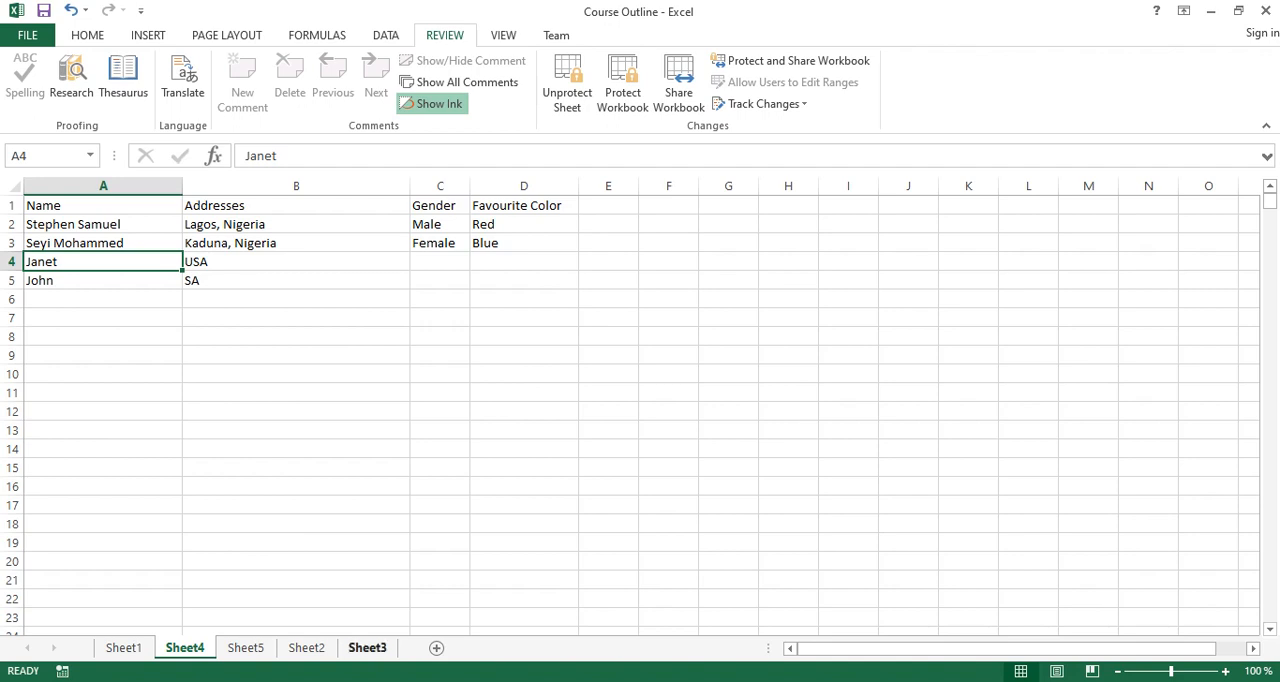
Look through Sheet3 and Sheet2, and delete the blank Sheet5.
{"action": "left_click", "coordinate": [367, 648]}
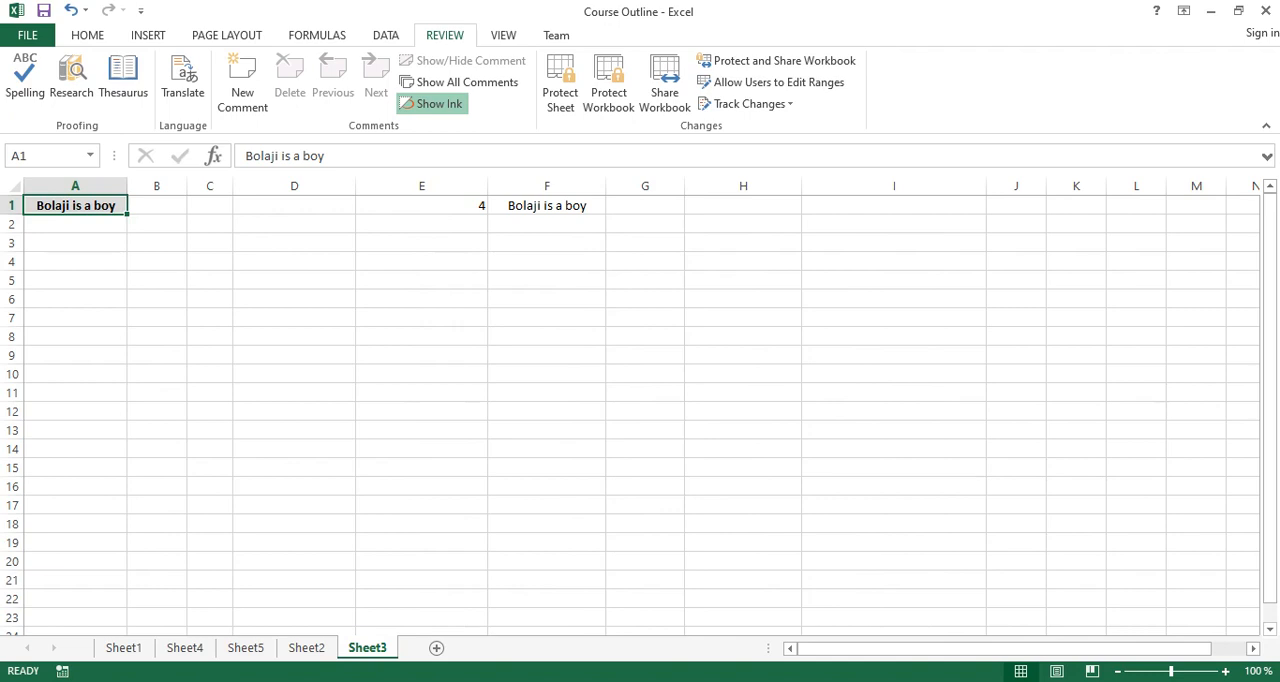
{"action": "left_click", "coordinate": [306, 648]}
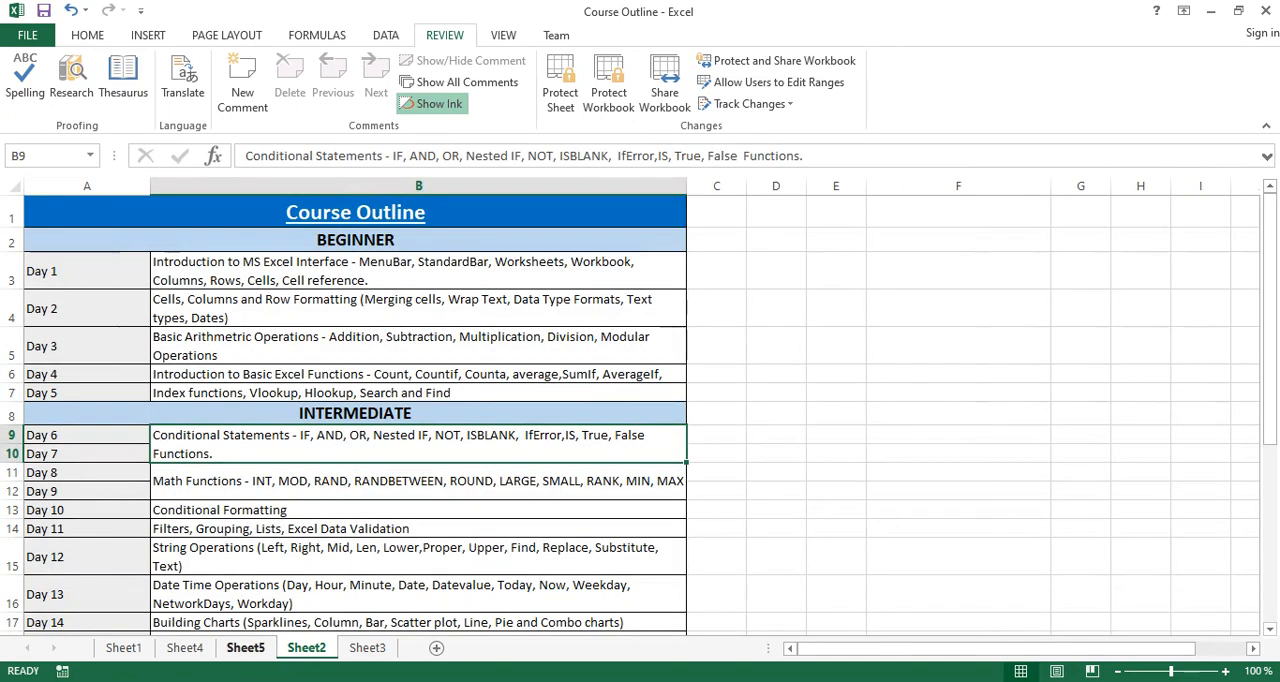
{"action": "left_click", "coordinate": [245, 648]}
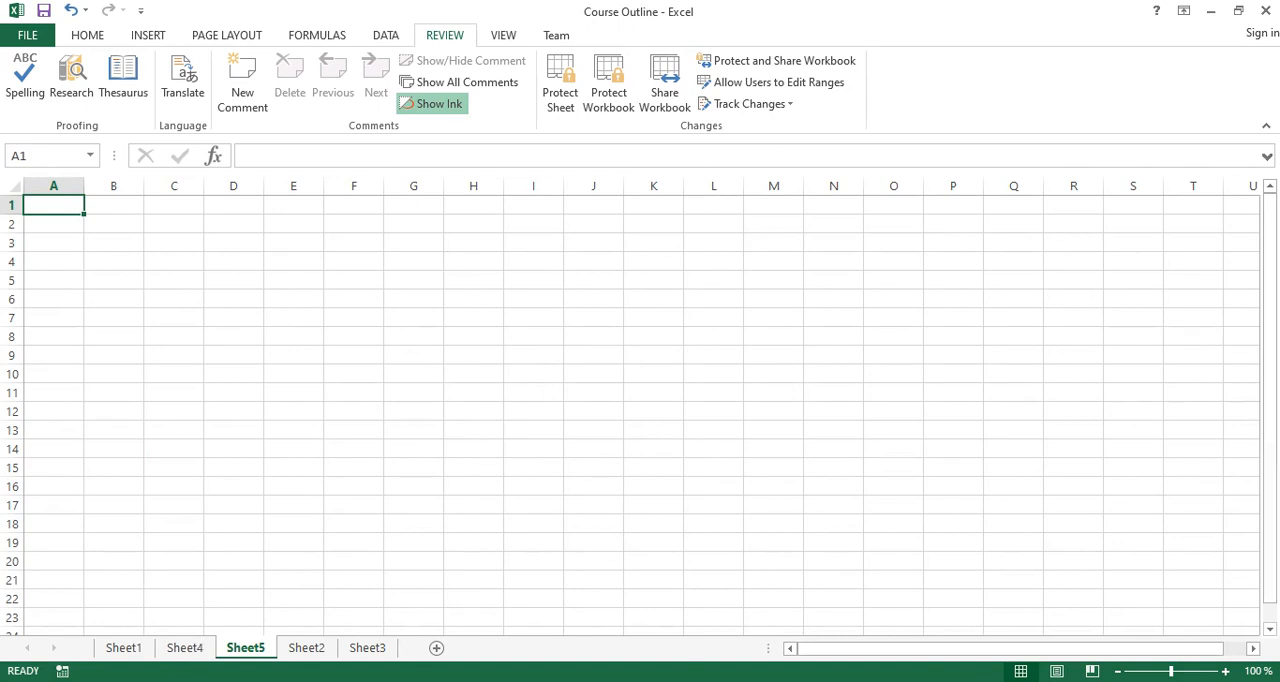
{"action": "right_click", "coordinate": [245, 648]}
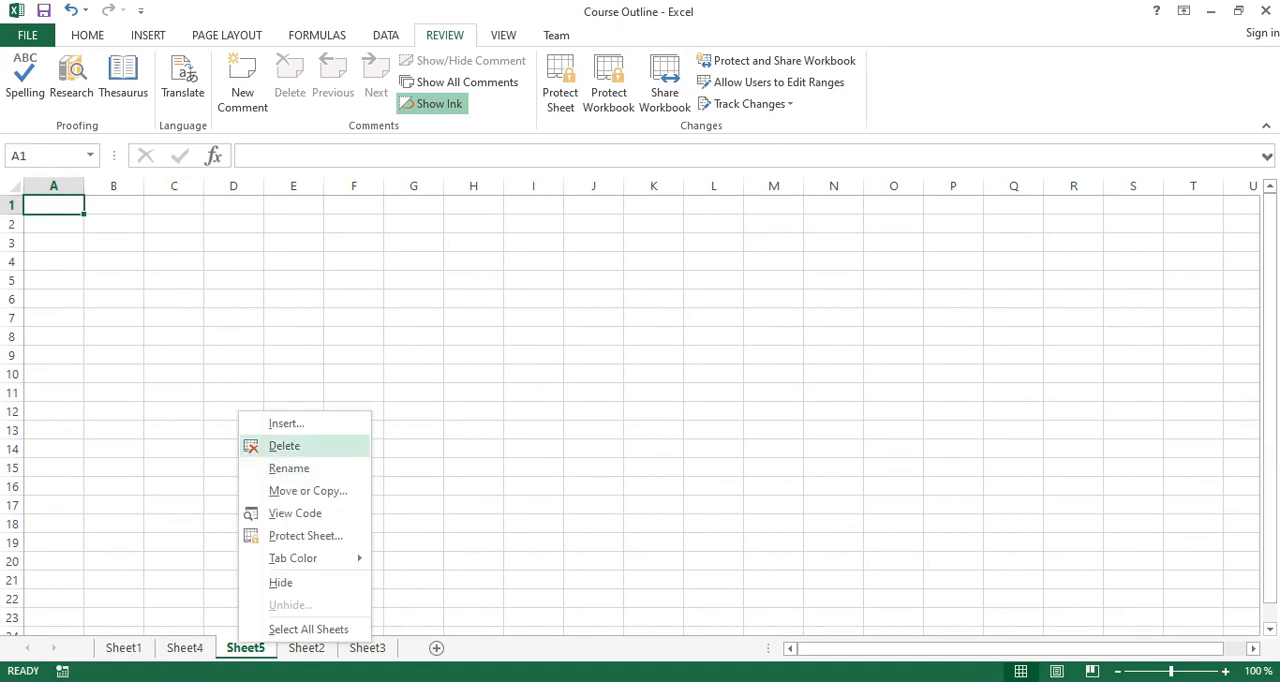
{"action": "left_click", "coordinate": [285, 445]}
Protect the workbook structure from Sheet4 with a password, and re-enter the password to confirm.
{"action": "left_click", "coordinate": [184, 648]}
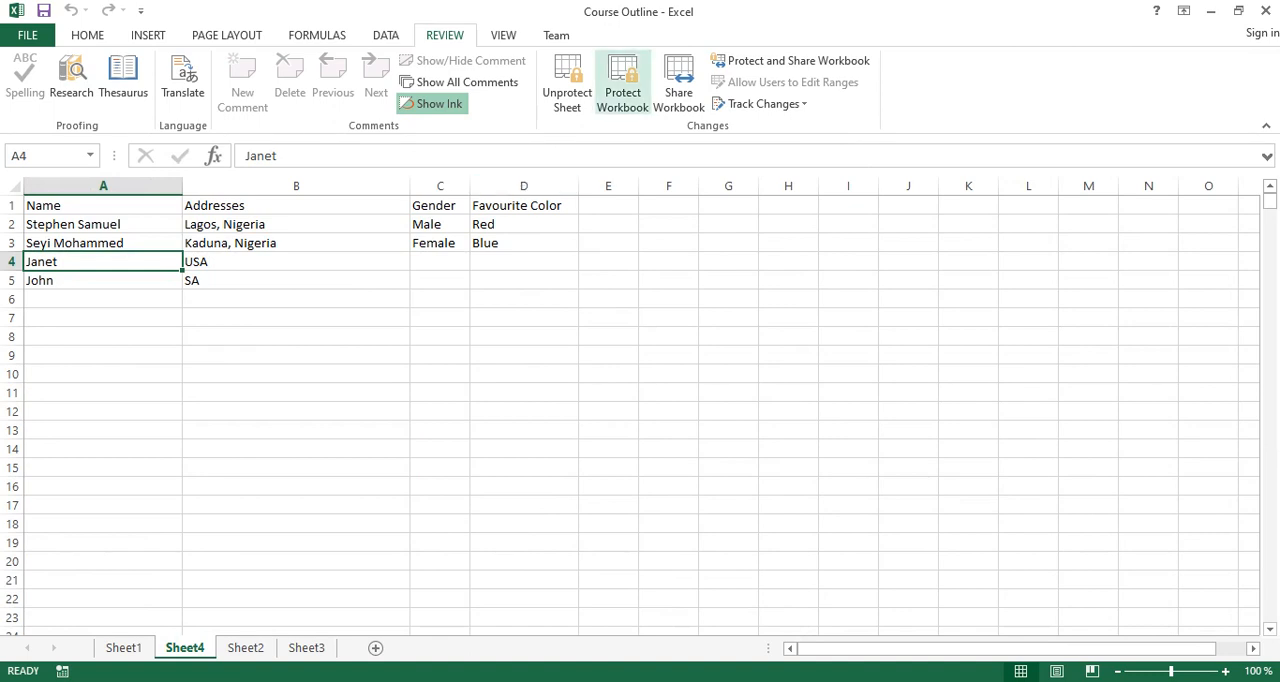
{"action": "left_click", "coordinate": [622, 82]}
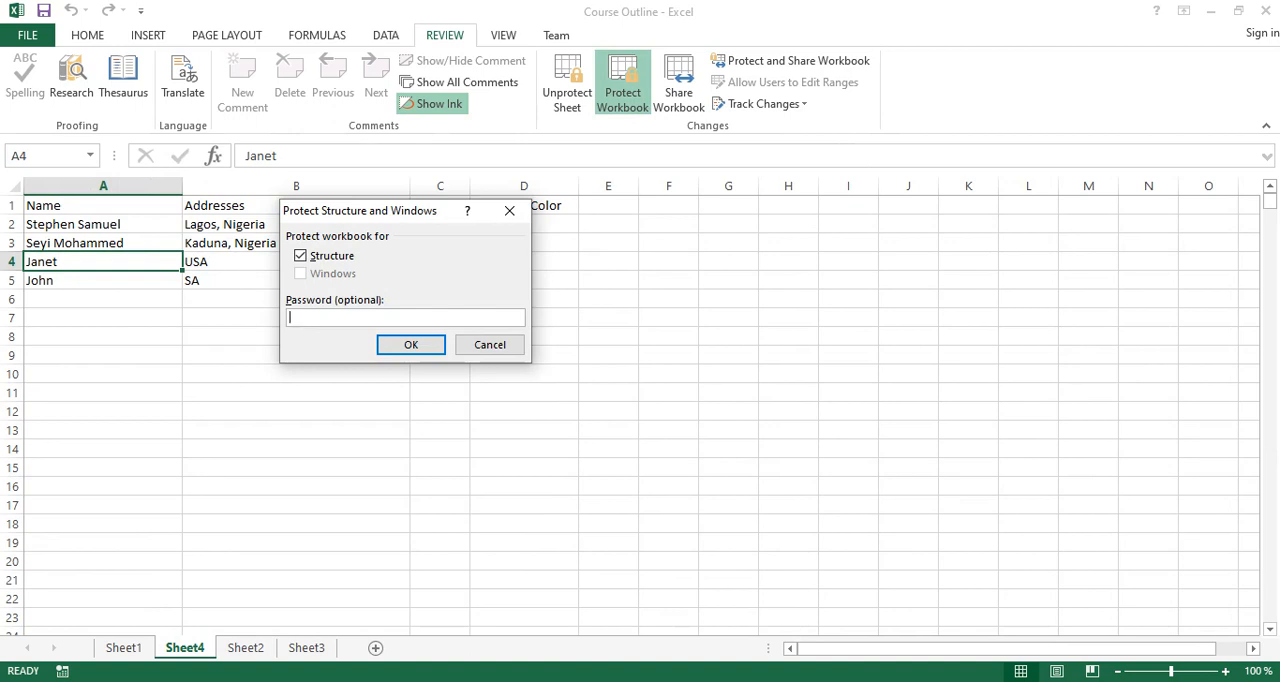
{"action": "type", "text": "password"}
{"action": "key", "text": "Return"}
{"action": "type", "text": "password"}
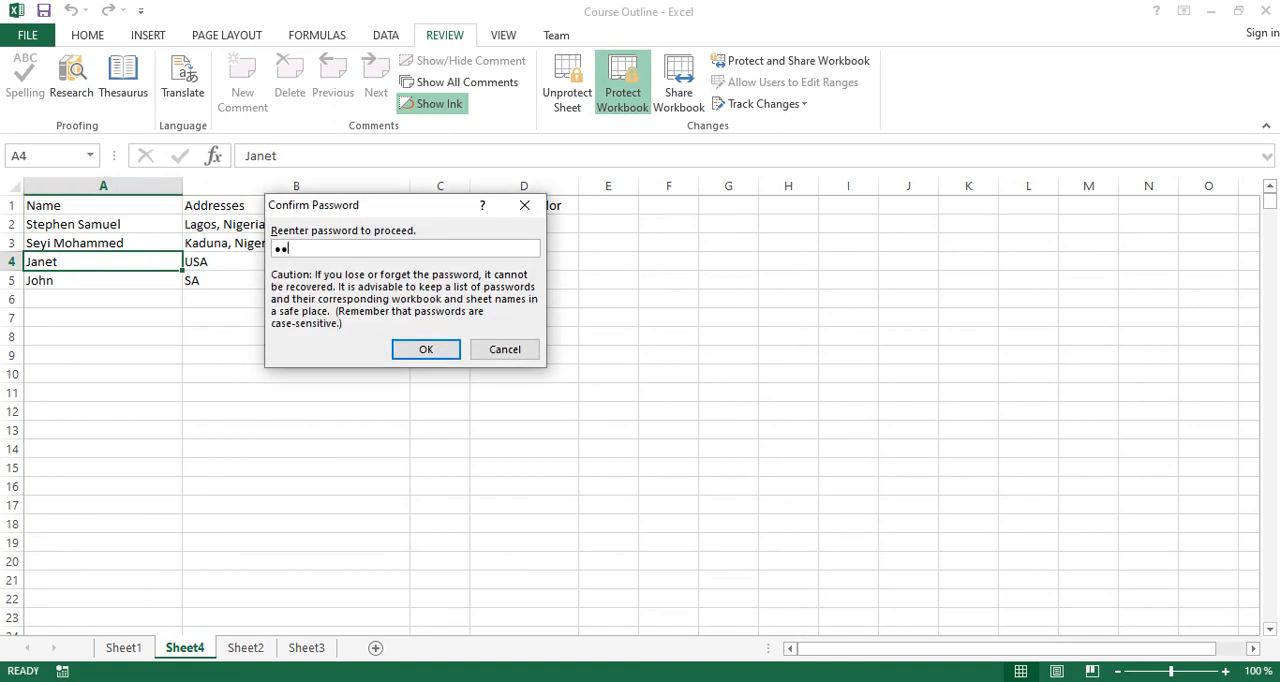
{"action": "key", "text": "Return"}
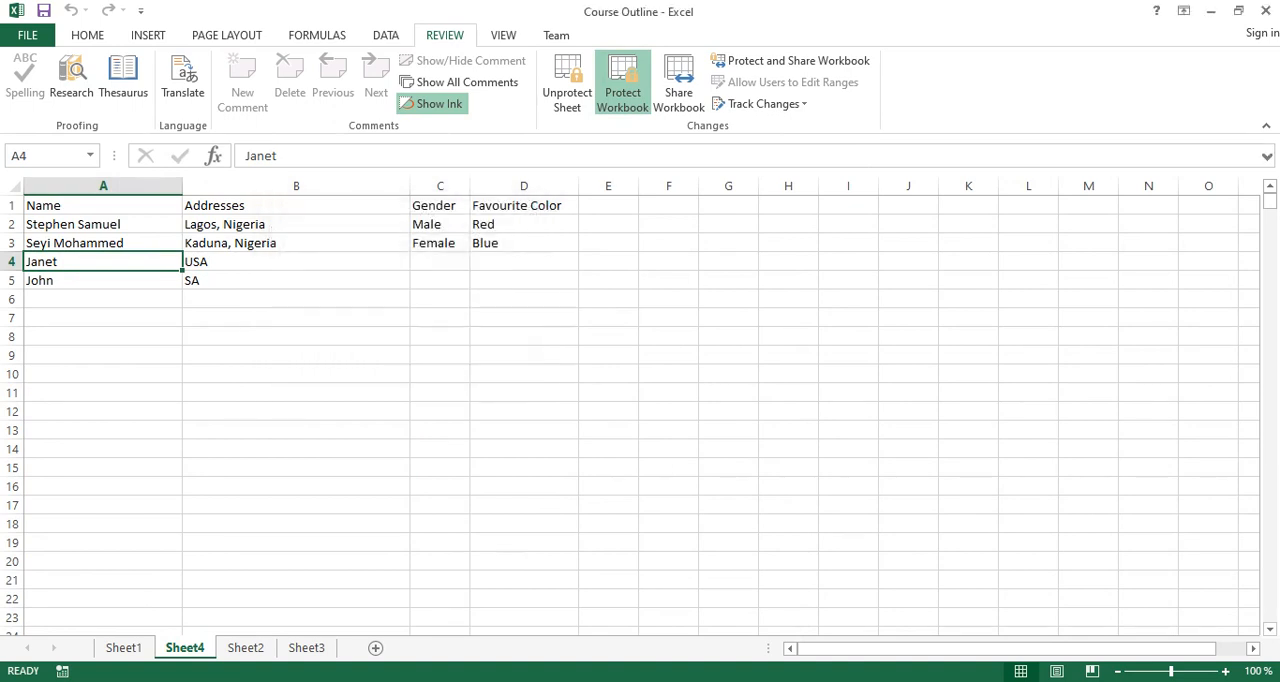
Check which sheet commands are available for Sheet3 under workbook protection, and return to Sheet4.
{"action": "left_click_drag", "start_coordinate": [296, 522], "coordinate": [296, 506]}
{"action": "left_click", "coordinate": [296, 617]}
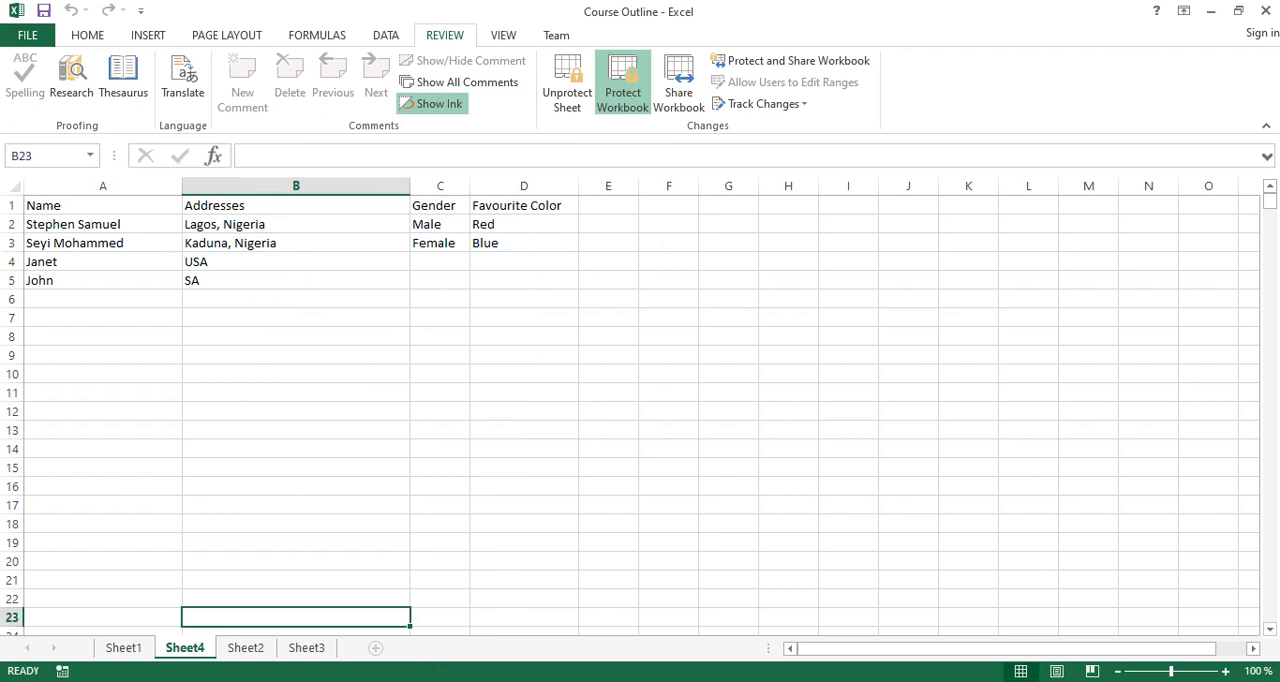
{"action": "right_click", "coordinate": [306, 647]}
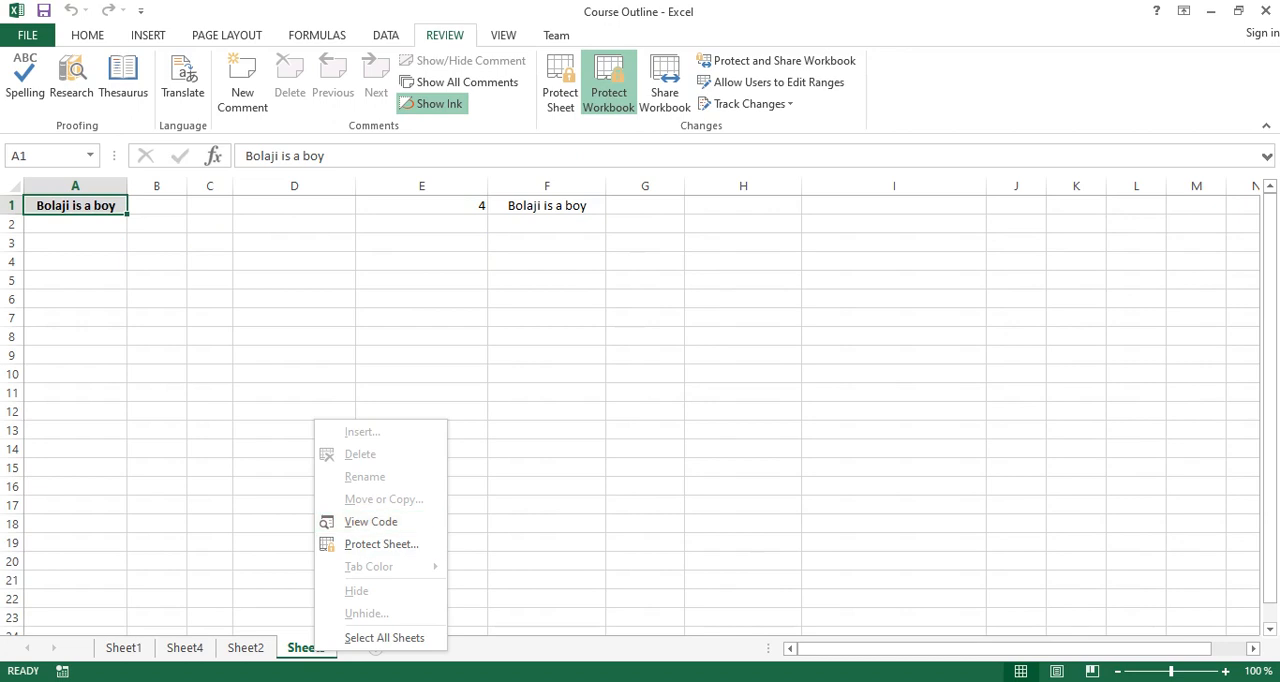
{"action": "key", "text": "Escape"}
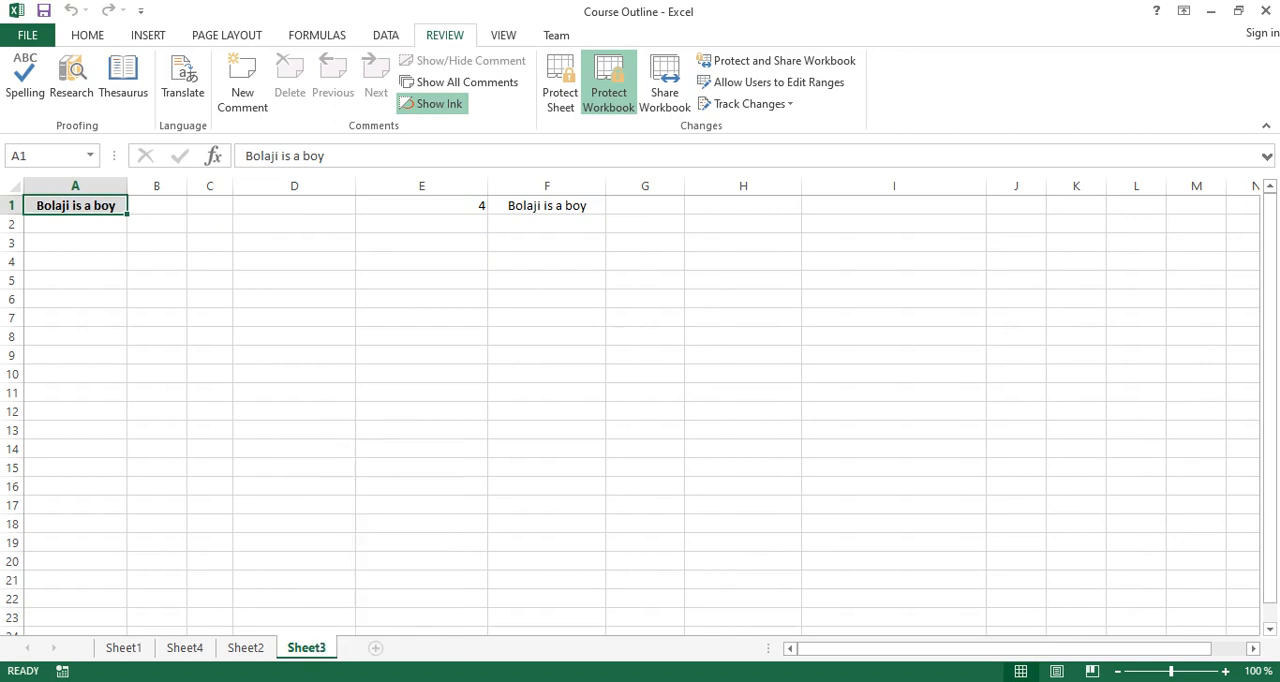
{"action": "left_click", "coordinate": [185, 647]}
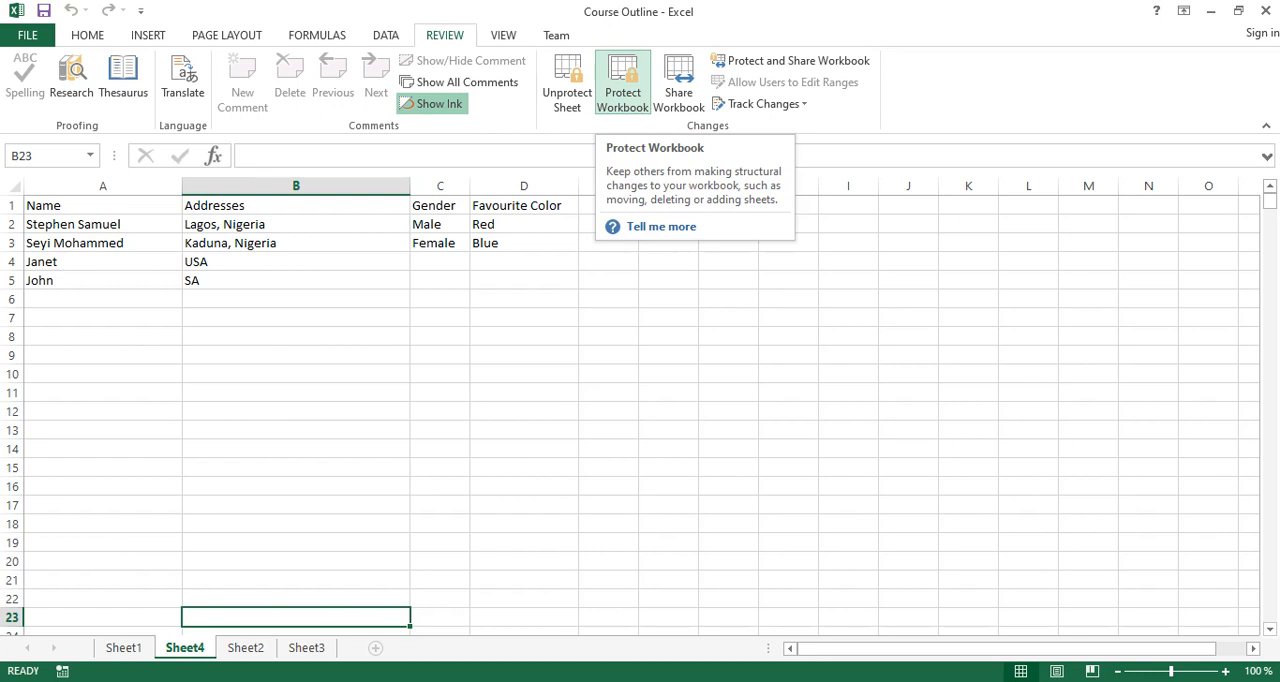
Check which cell commands are available for the range A1:E11 on Sheet4.
{"action": "left_click", "coordinate": [622, 82]}
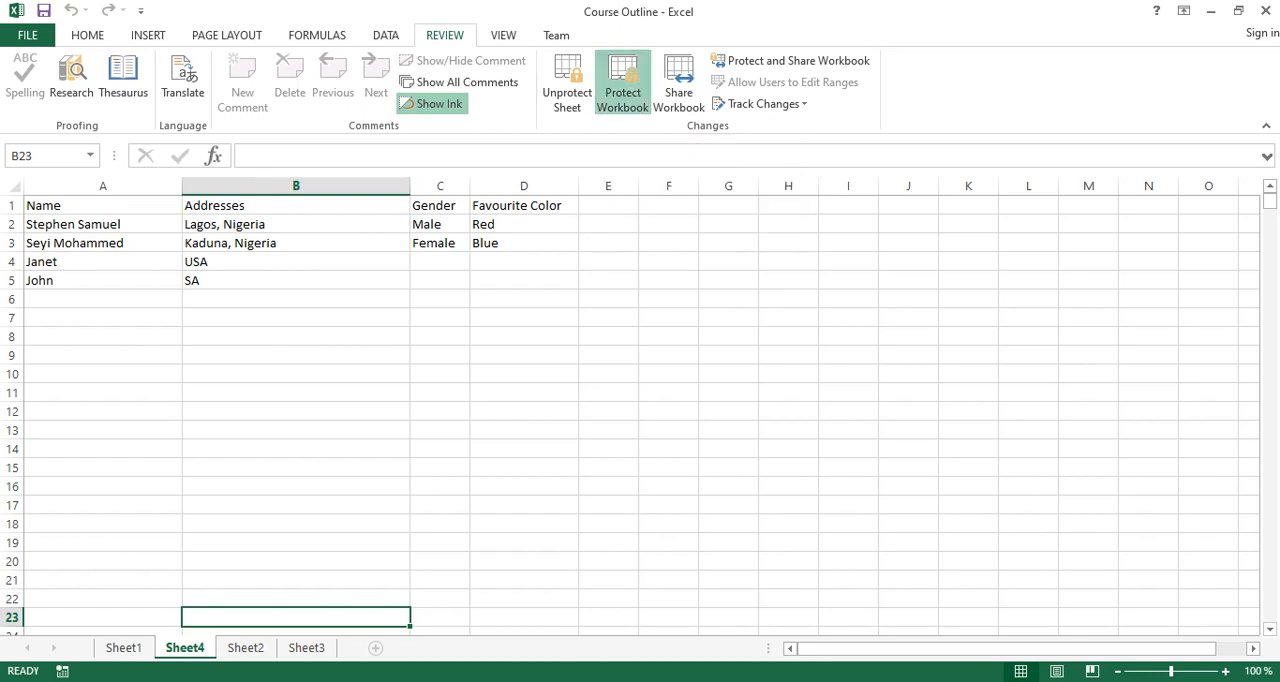
{"action": "left_click_drag", "start_coordinate": [60, 205], "coordinate": [636, 398]}
{"action": "right_click", "coordinate": [636, 398]}
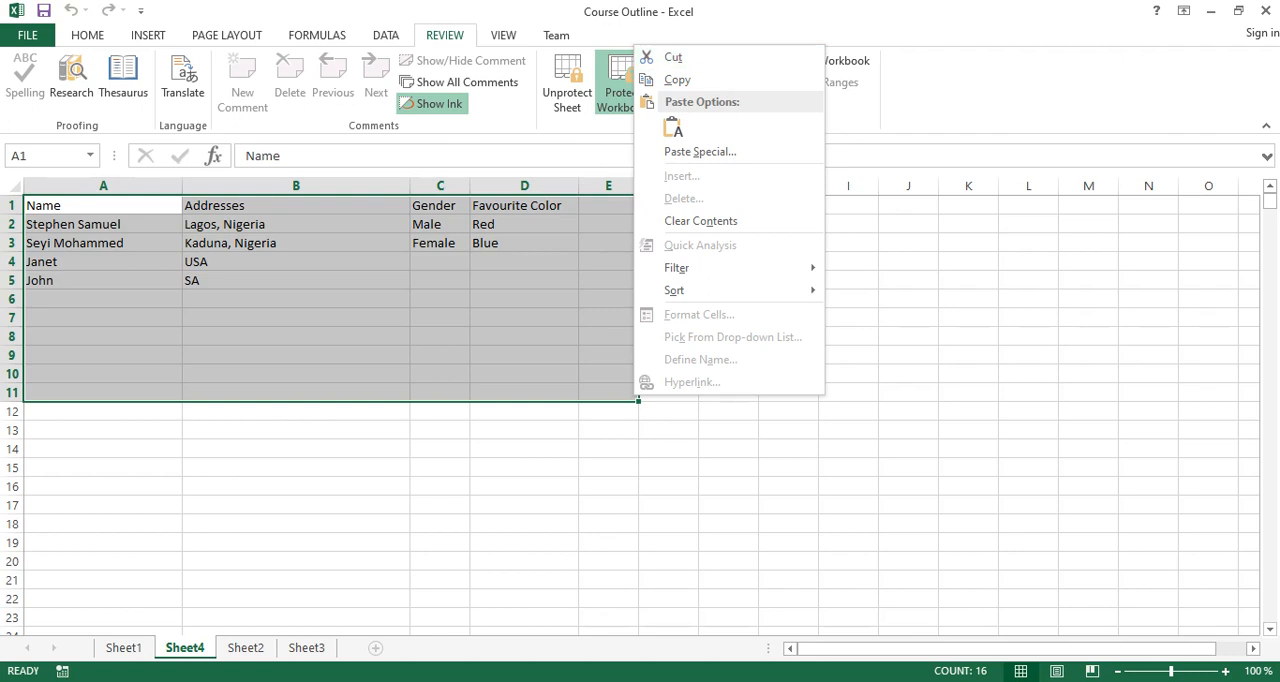
Remove the workbook structure protection by entering the workbook password.
{"action": "left_click", "coordinate": [622, 82]}
{"action": "type", "text": "********"}
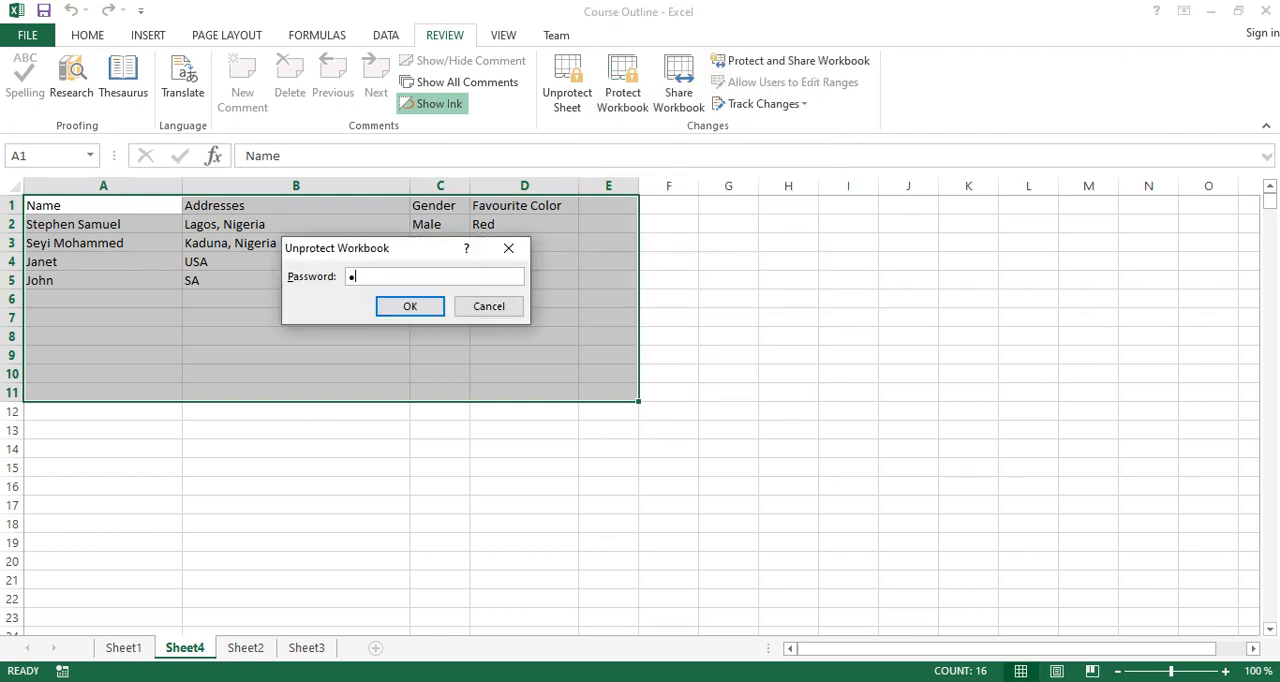
{"action": "key", "text": "Return"}
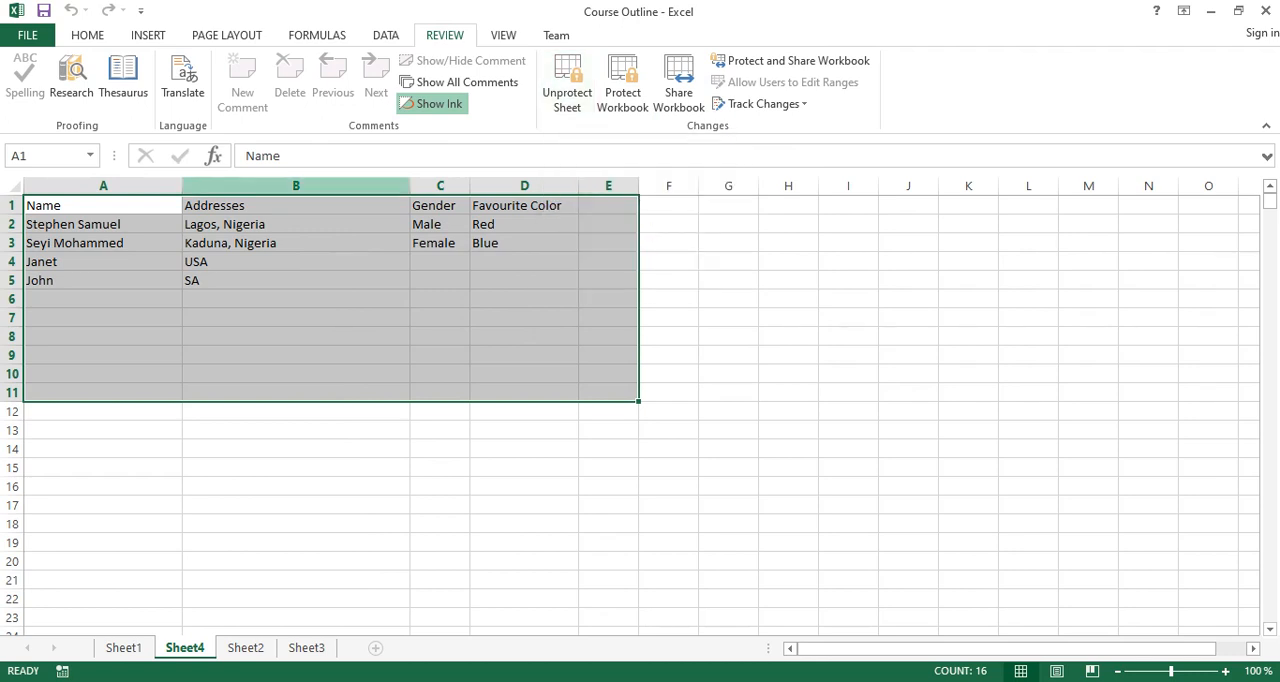
Remove the protection from Sheet4 by entering the sheet password.
{"action": "left_click", "coordinate": [226, 186]}
{"action": "left_click_drag", "start_coordinate": [226, 186], "coordinate": [132, 186]}
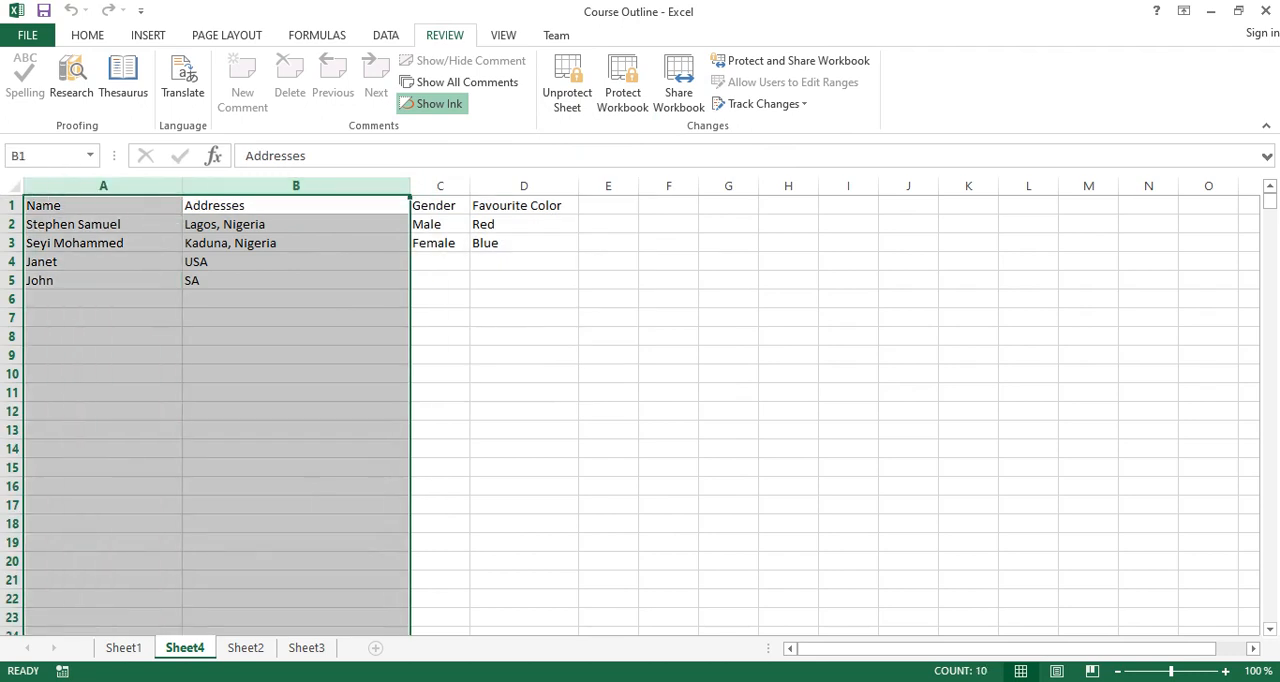
{"action": "left_click", "coordinate": [567, 85]}
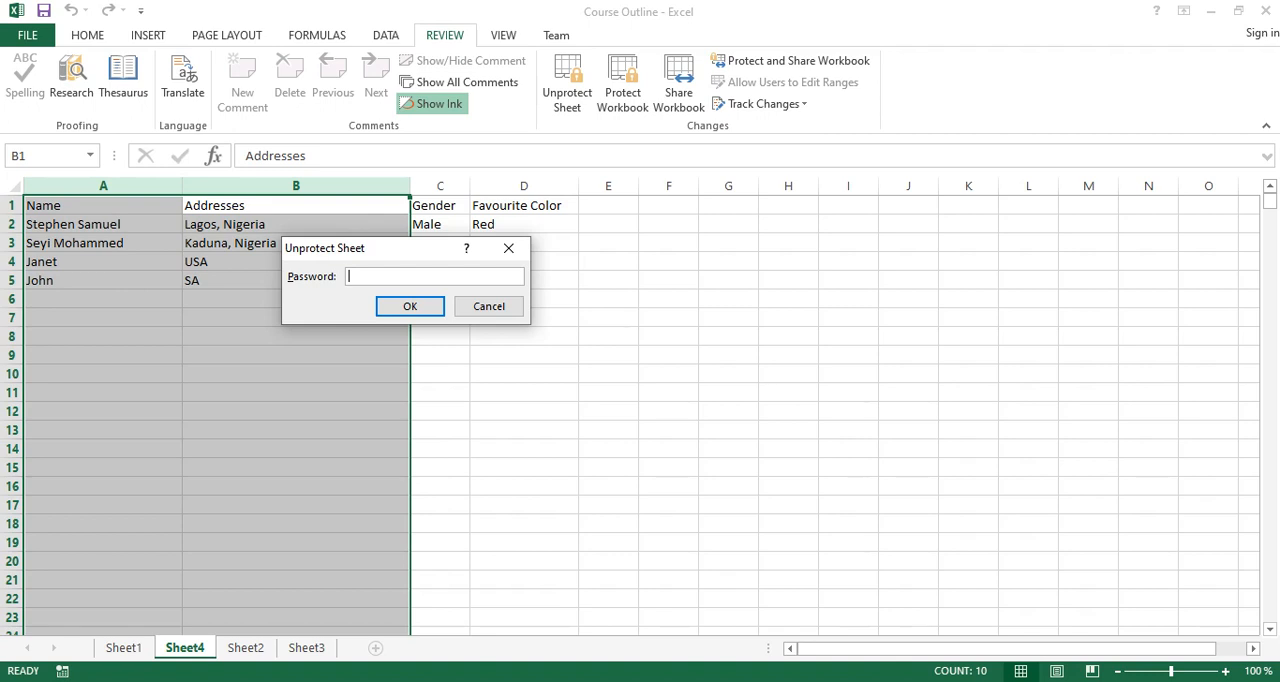
{"action": "left_click_drag", "start_coordinate": [375, 248], "coordinate": [502, 302]}
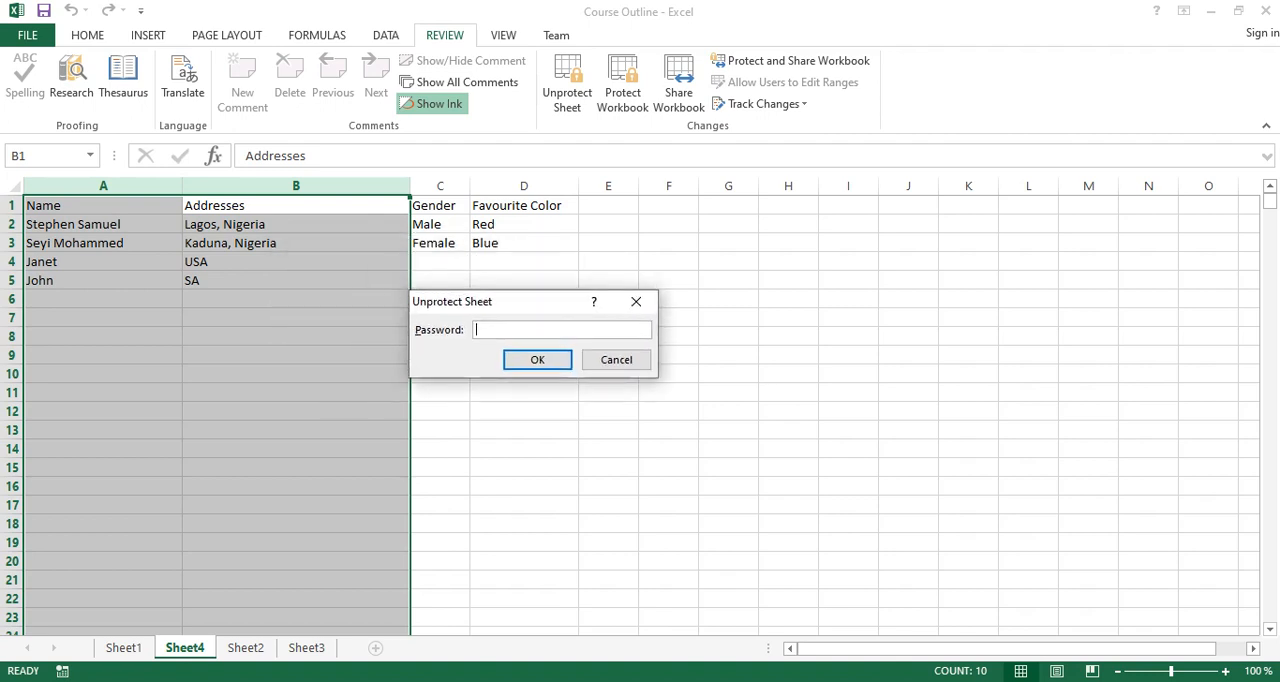
{"action": "type", "text": "********"}
{"action": "key", "text": "Tab"}
{"action": "key", "text": "Return"}
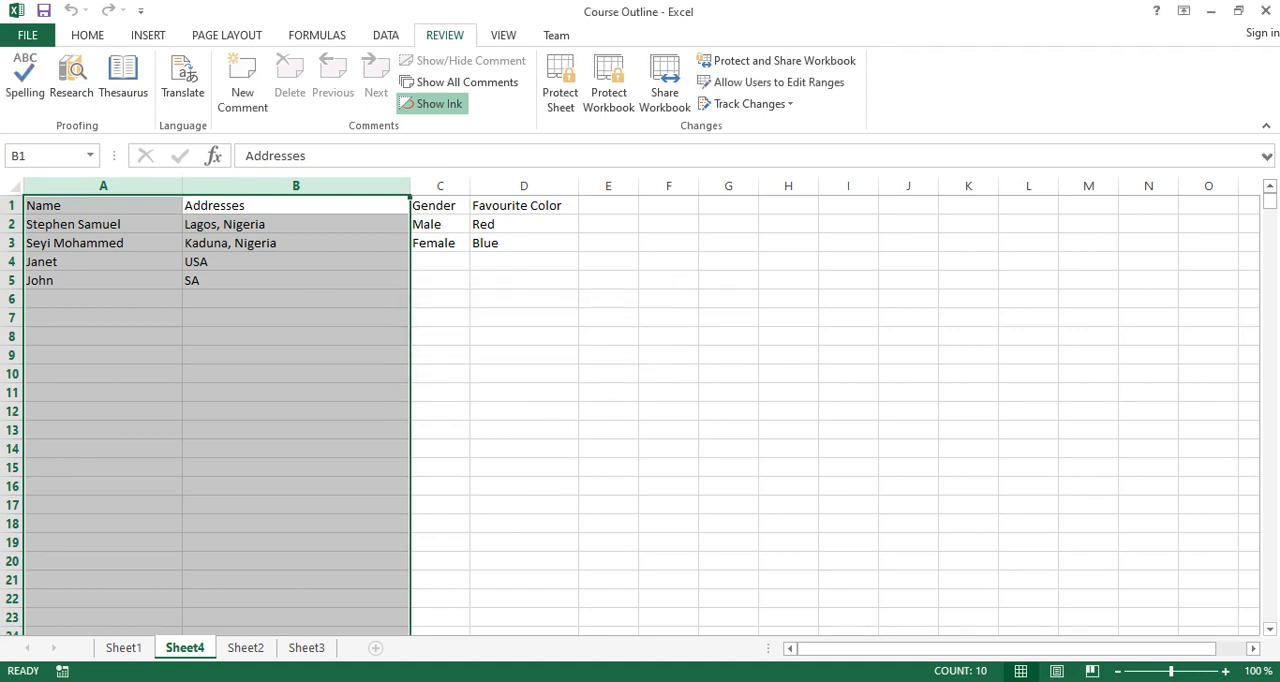
Turn off the Locked cell protection for the Name and Addresses columns (A and B) on Sheet4.
{"action": "left_click", "coordinate": [296, 355]}
{"action": "left_click", "coordinate": [296, 318]}
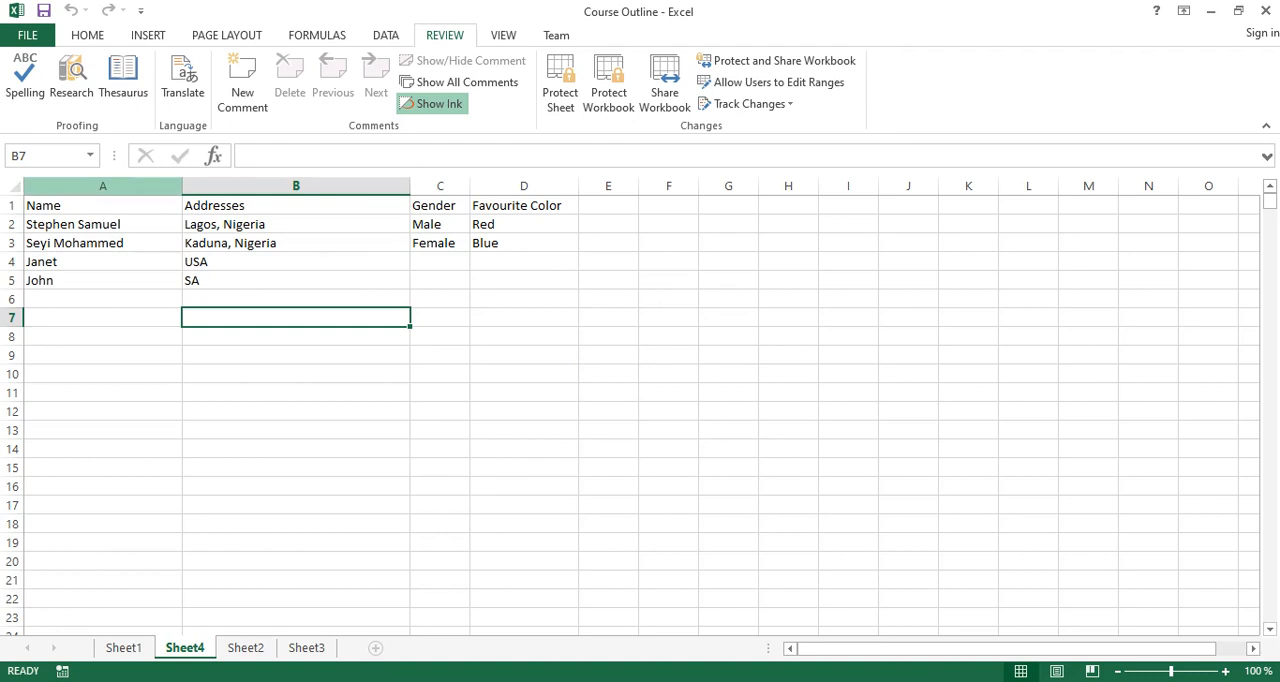
{"action": "left_click_drag", "start_coordinate": [104, 186], "coordinate": [255, 186]}
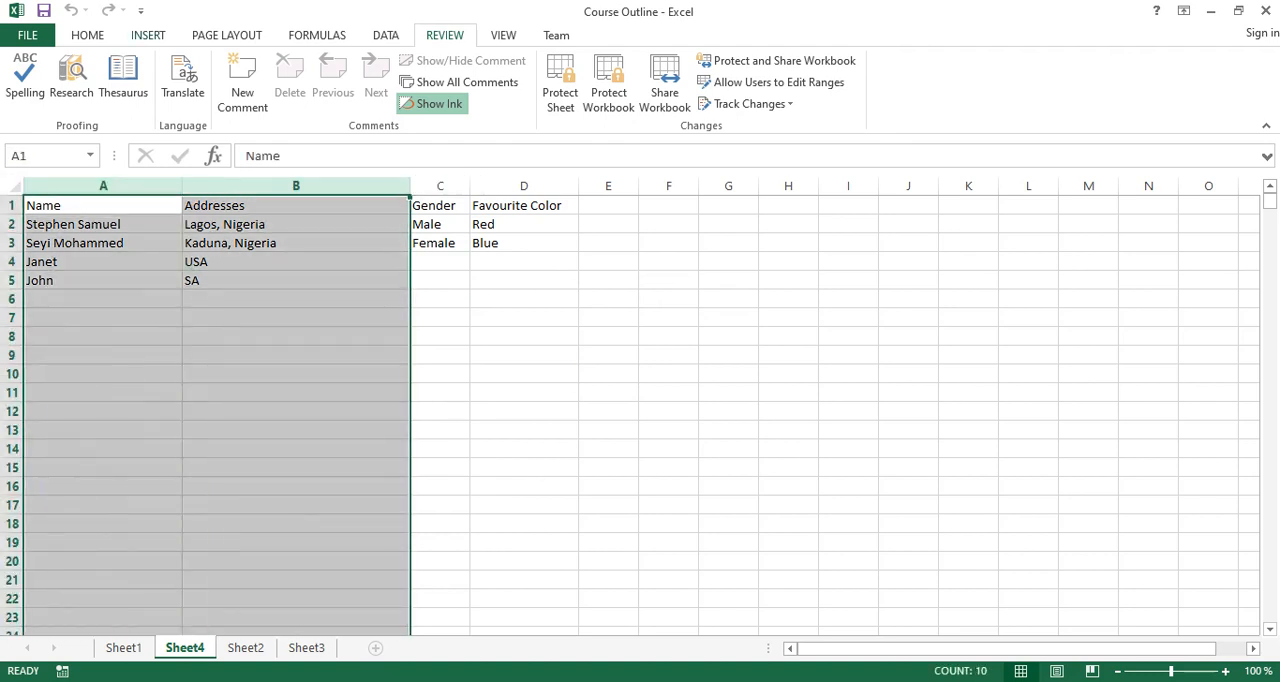
{"action": "left_click", "coordinate": [87, 35]}
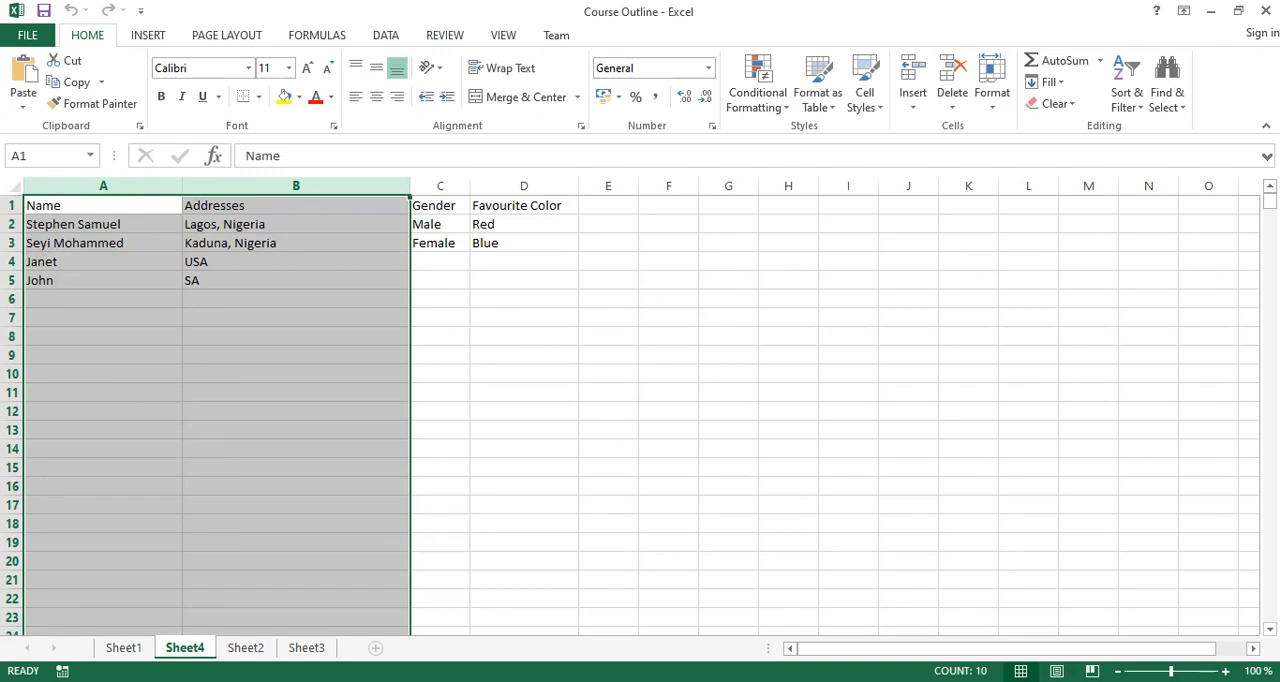
{"action": "left_click", "coordinate": [580, 125]}
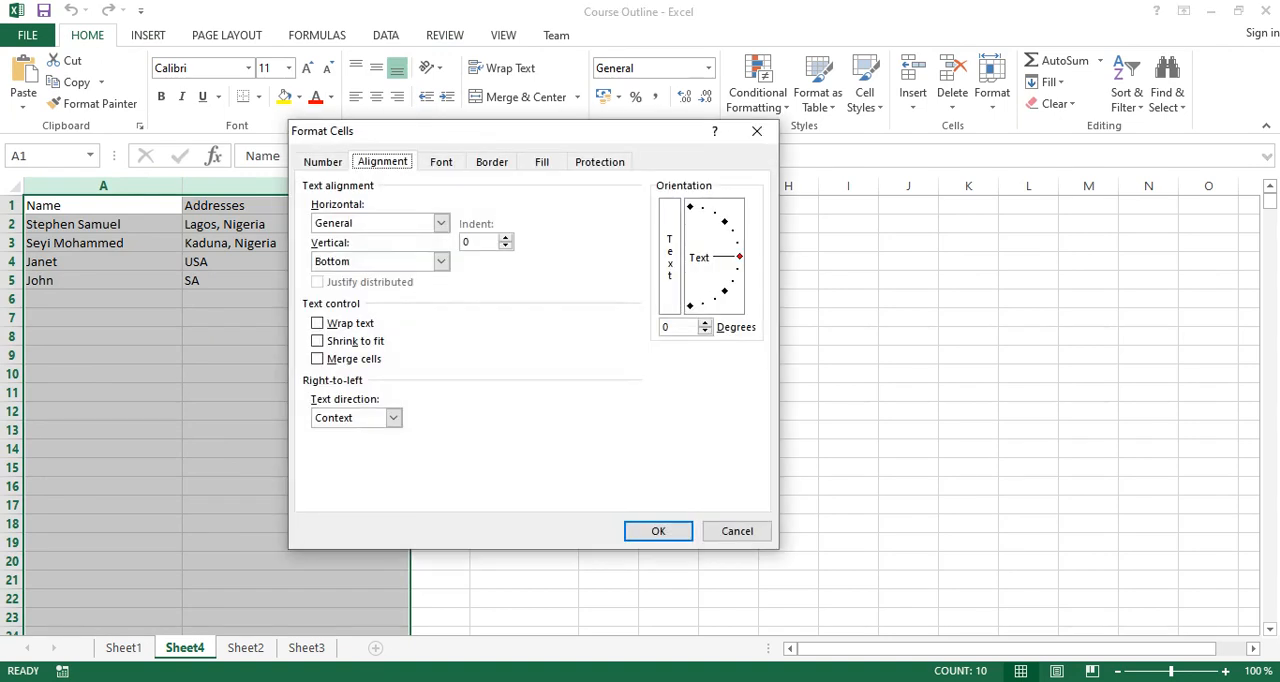
{"action": "left_click", "coordinate": [600, 161]}
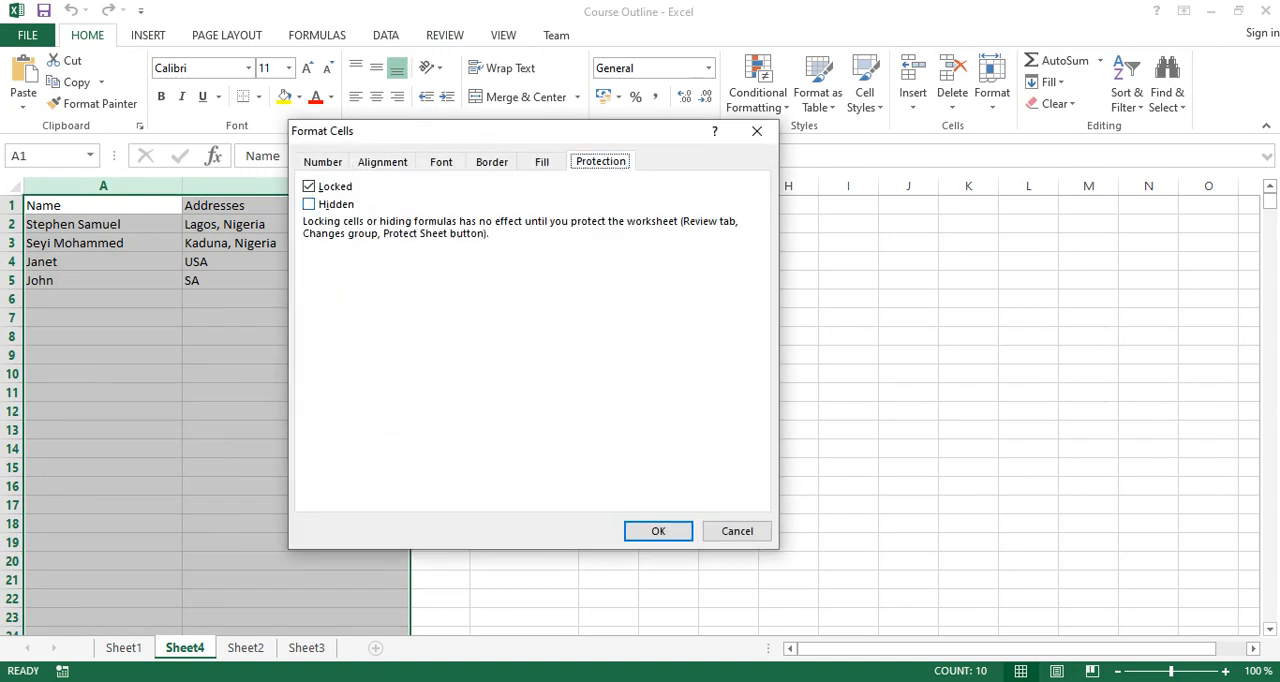
{"action": "left_click", "coordinate": [309, 186]}
{"action": "left_click", "coordinate": [658, 531]}
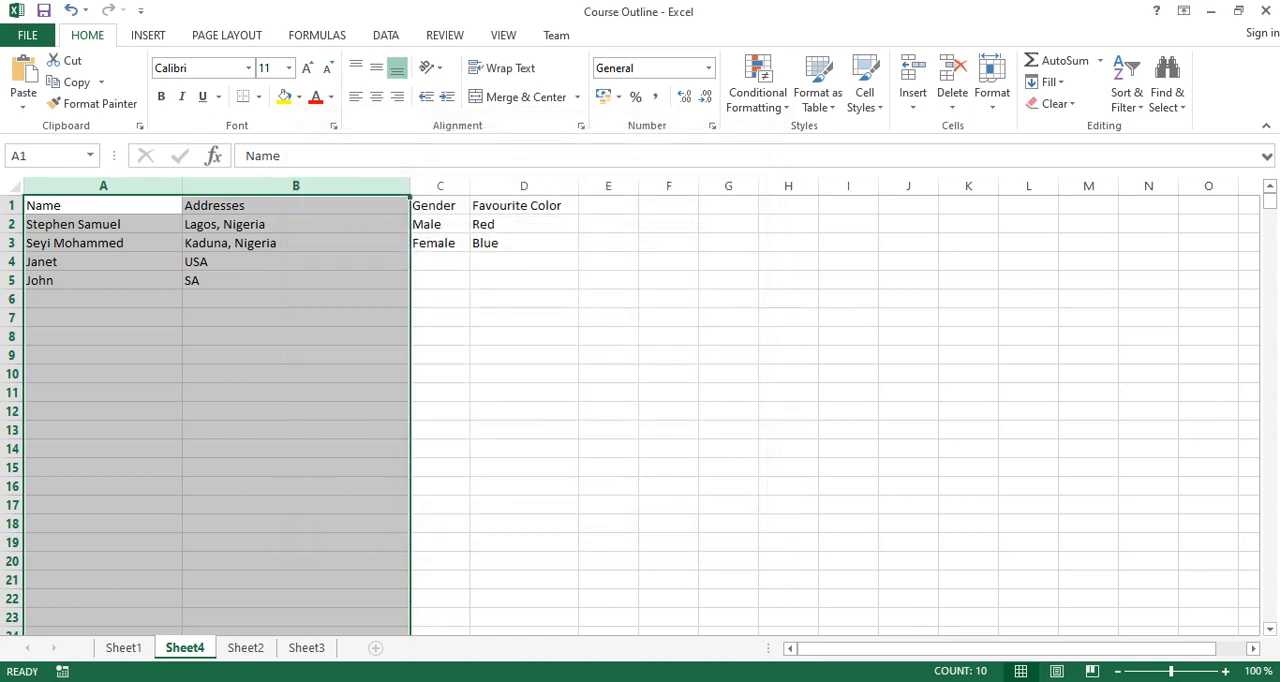
Clear all contents from columns A through E on Sheet4.
{"action": "left_click", "coordinate": [440, 336]}
{"action": "left_click_drag", "start_coordinate": [103, 186], "coordinate": [620, 186]}
{"action": "key", "text": "Delete"}
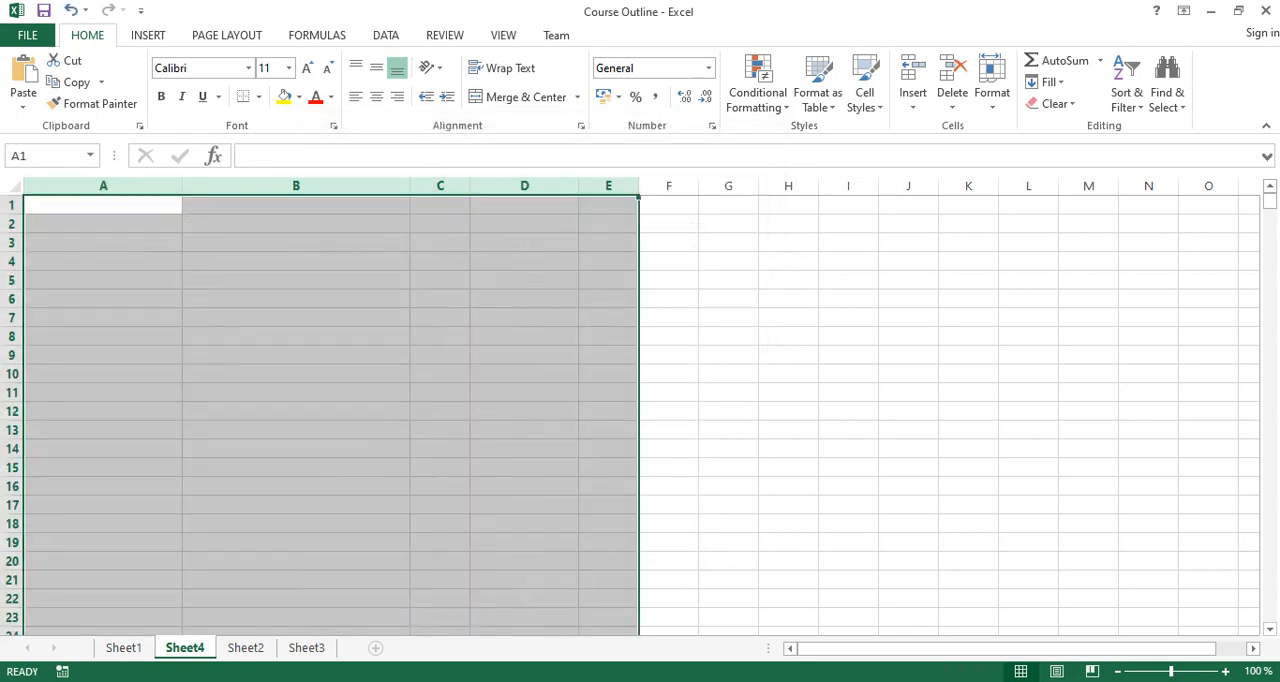
Enter the formula =2+4 in cell A2.
{"action": "left_click_drag", "start_coordinate": [120, 243], "coordinate": [120, 226]}
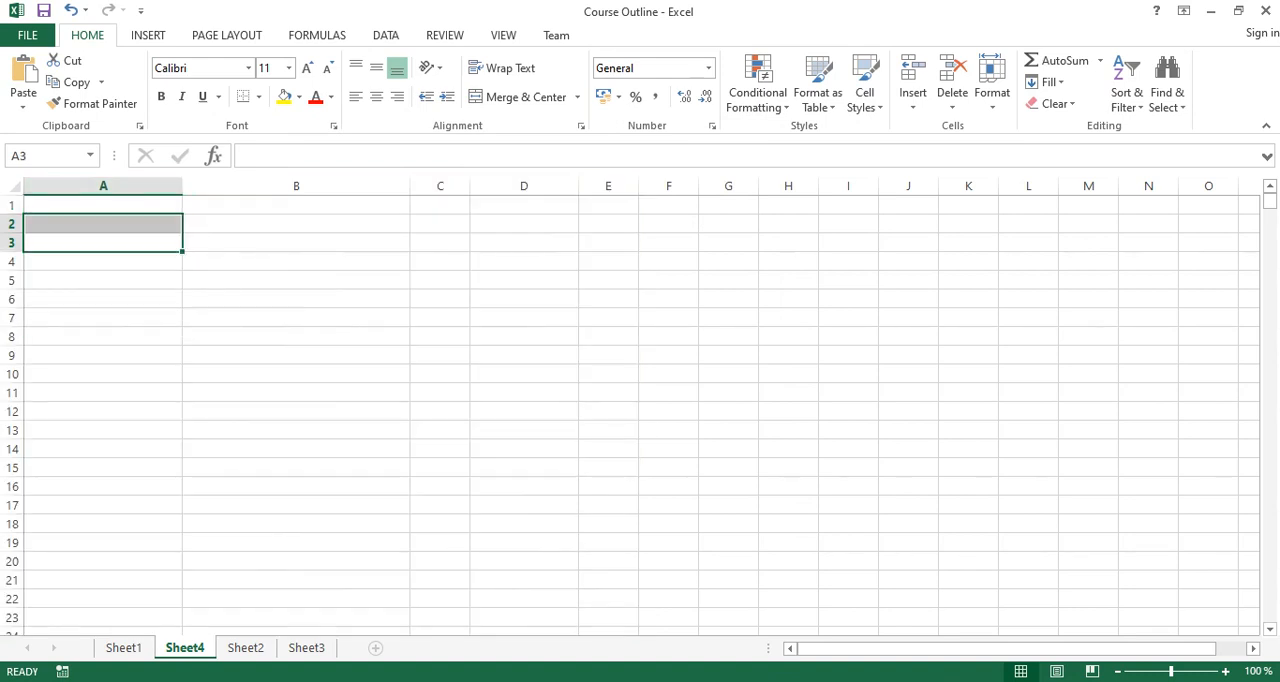
{"action": "left_click", "coordinate": [120, 225]}
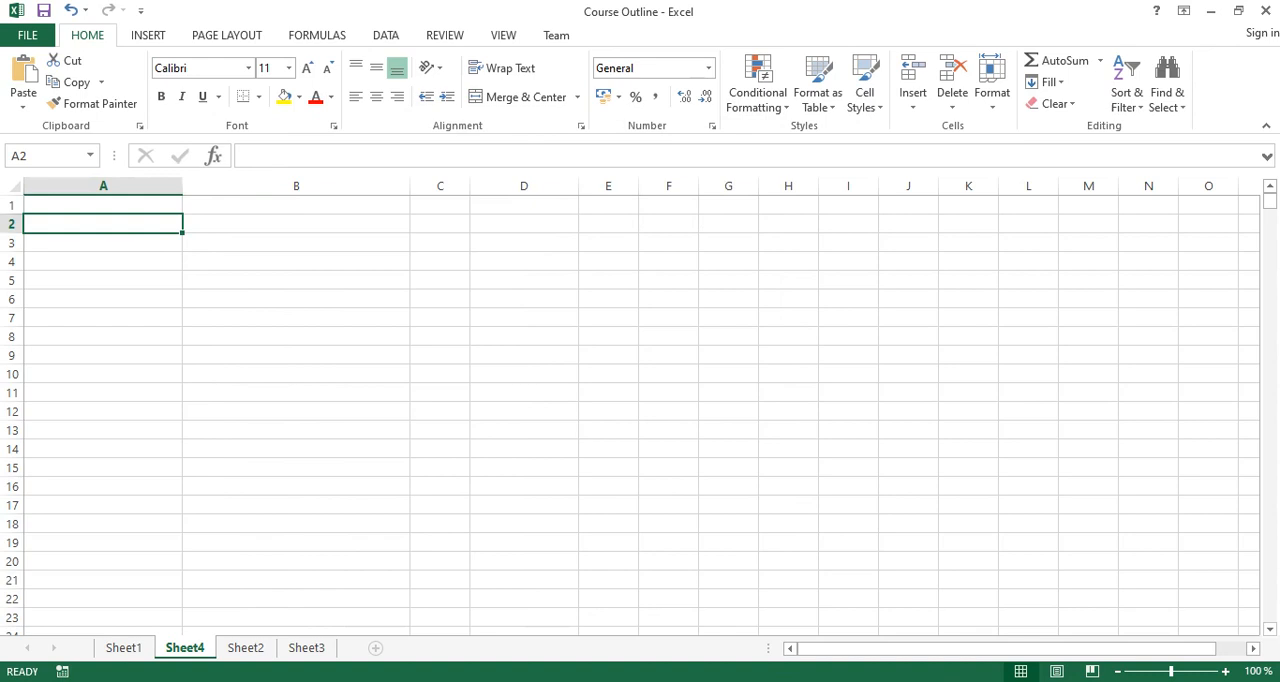
{"action": "type", "text": "="}
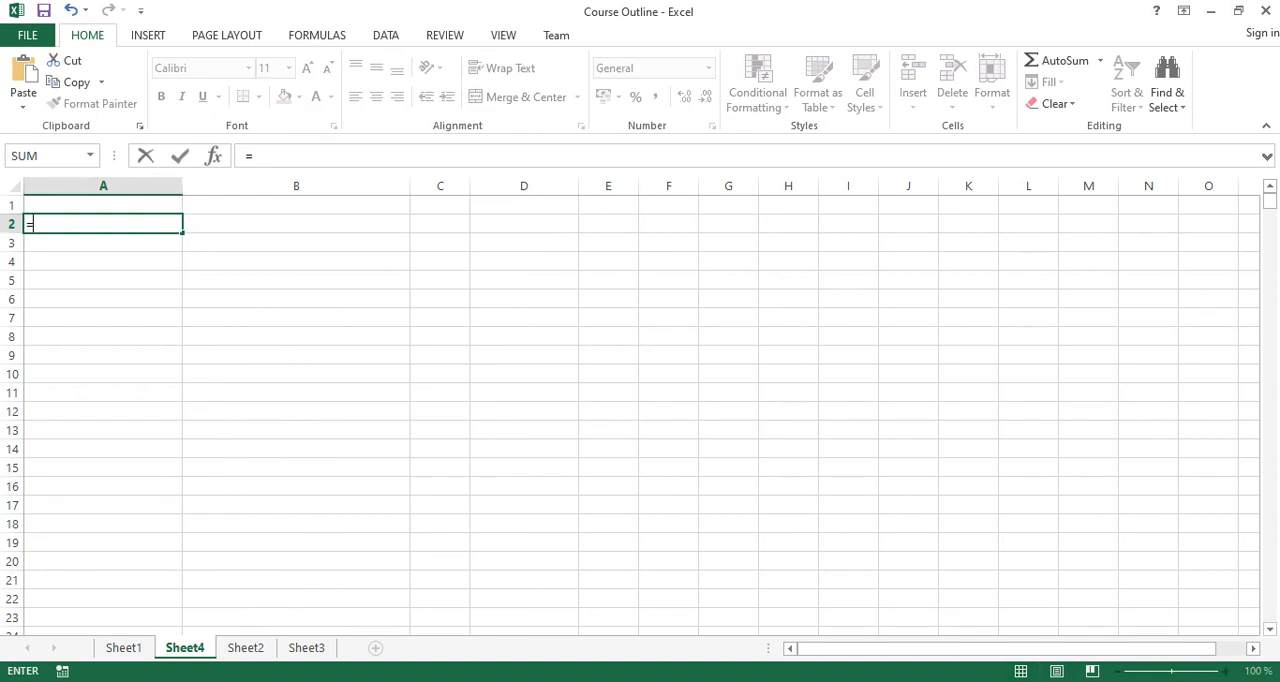
{"action": "type", "text": "2*3"}
{"action": "key", "text": "Return"}
Enter the formula =4*6 in cell A4 and the formula =7-3 in cell D5.
{"action": "left_click", "coordinate": [103, 261]}
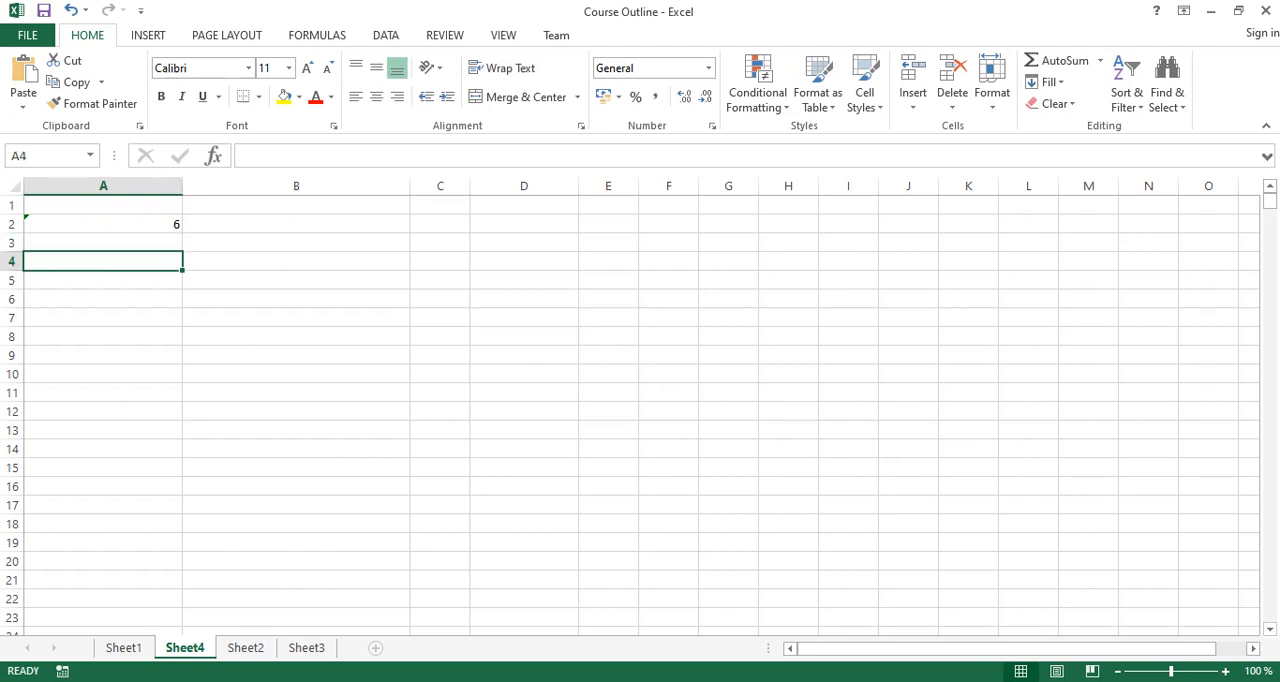
{"action": "type", "text": "=4*6"}
{"action": "key", "text": "Return"}
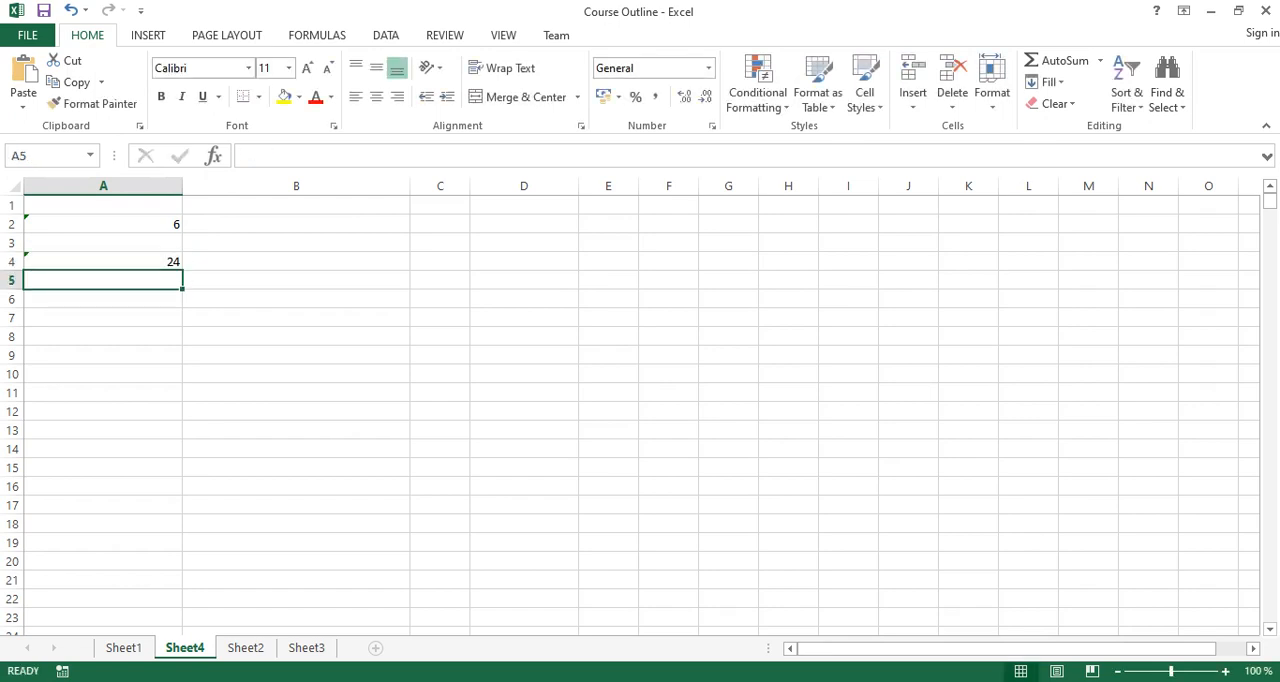
{"action": "left_click", "coordinate": [524, 280]}
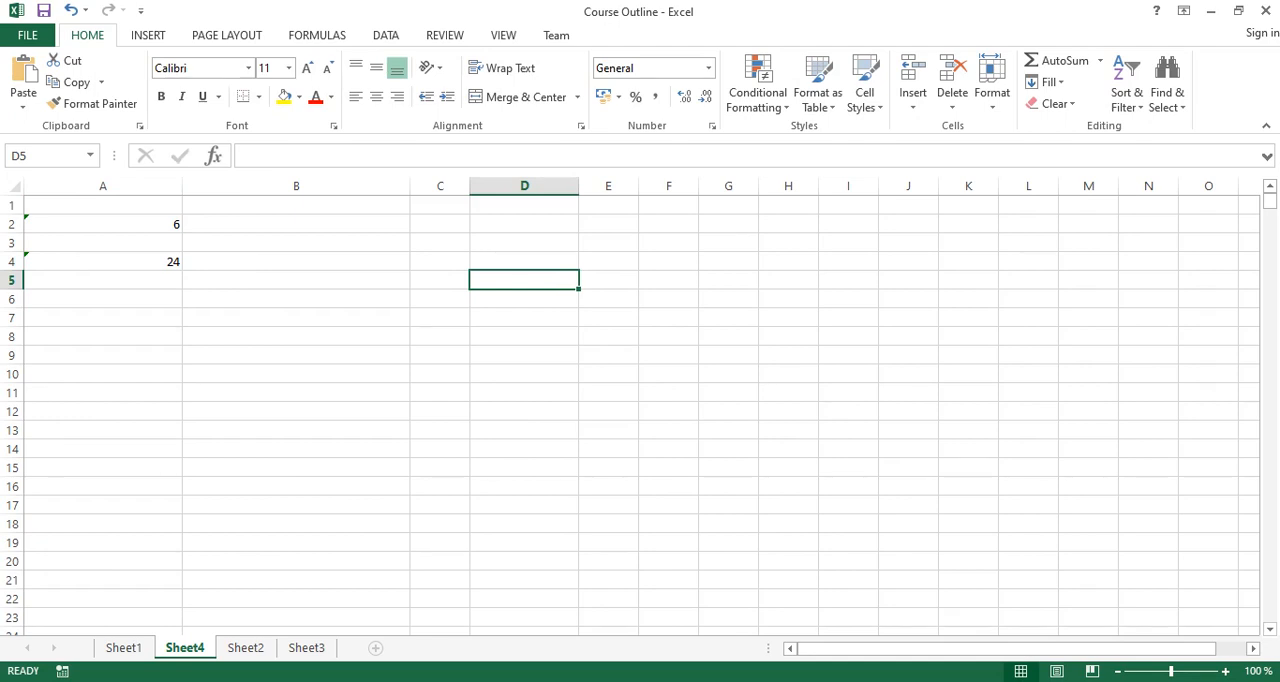
{"action": "type", "text": "=7-"}
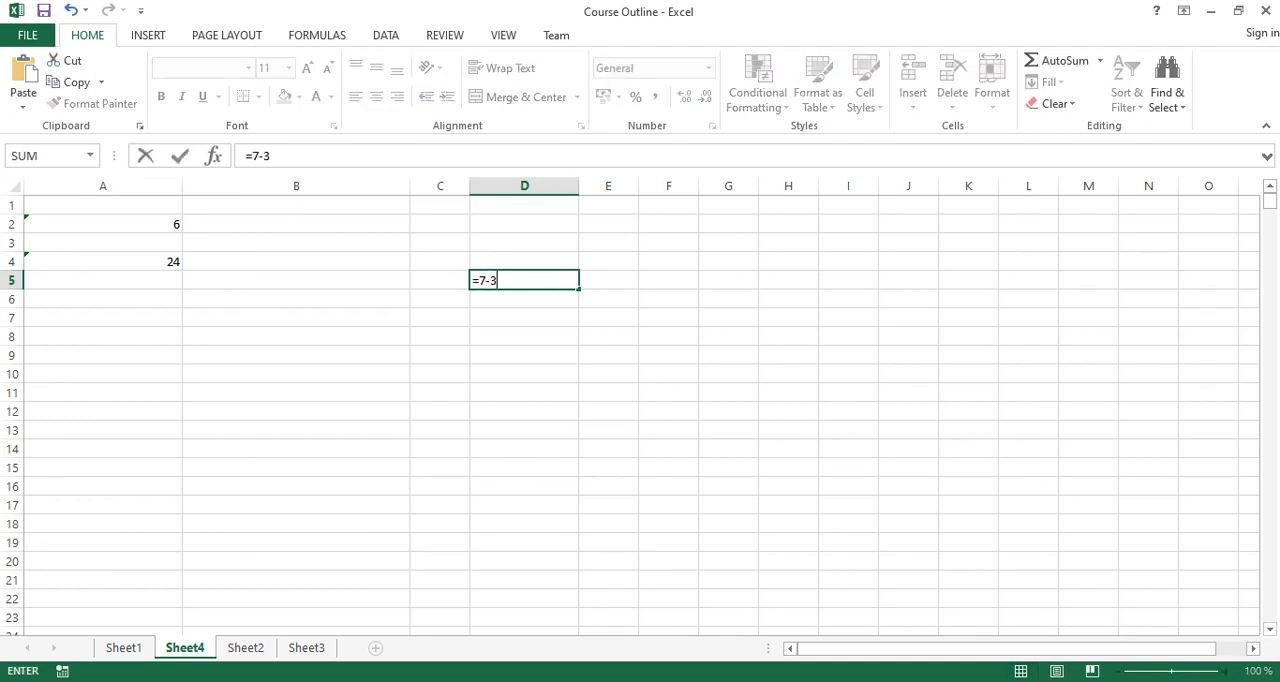
{"action": "type", "text": "3"}
{"action": "key", "text": "Return"}
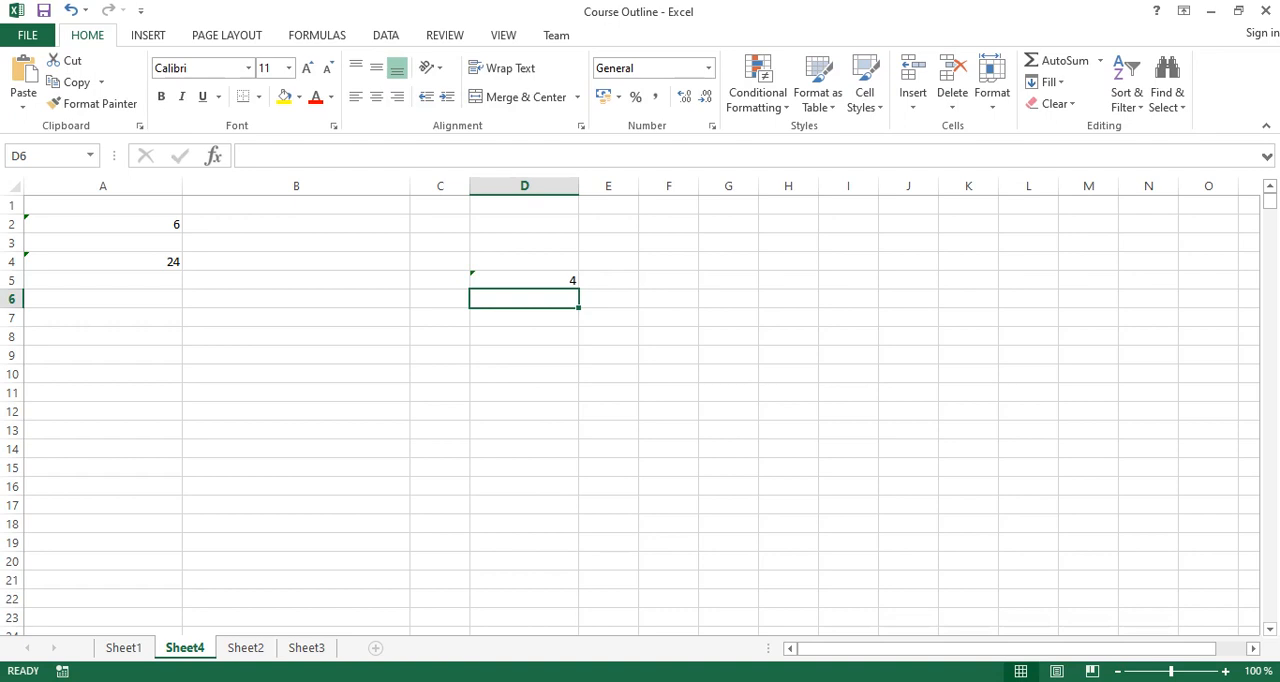
Enter a person's first name as plain text in cell B2.
{"action": "left_click", "coordinate": [296, 243]}
{"action": "left_click", "coordinate": [296, 224]}
{"action": "type", "text": "A"}
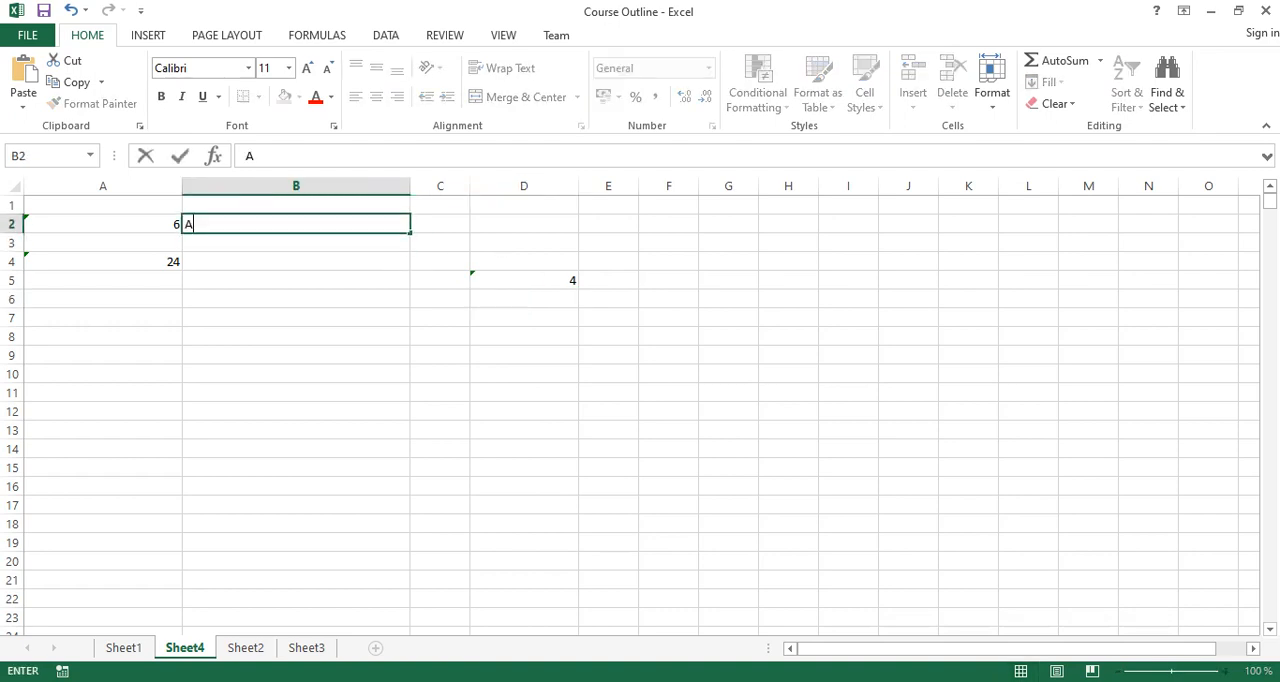
{"action": "key", "text": "BackSpace"}
{"action": "type", "text": "Eeka"}
{"action": "key", "text": "Return"}
{"action": "key", "text": "Up"}
{"action": "type", "text": "Emeka"}
{"action": "key", "text": "Return"}
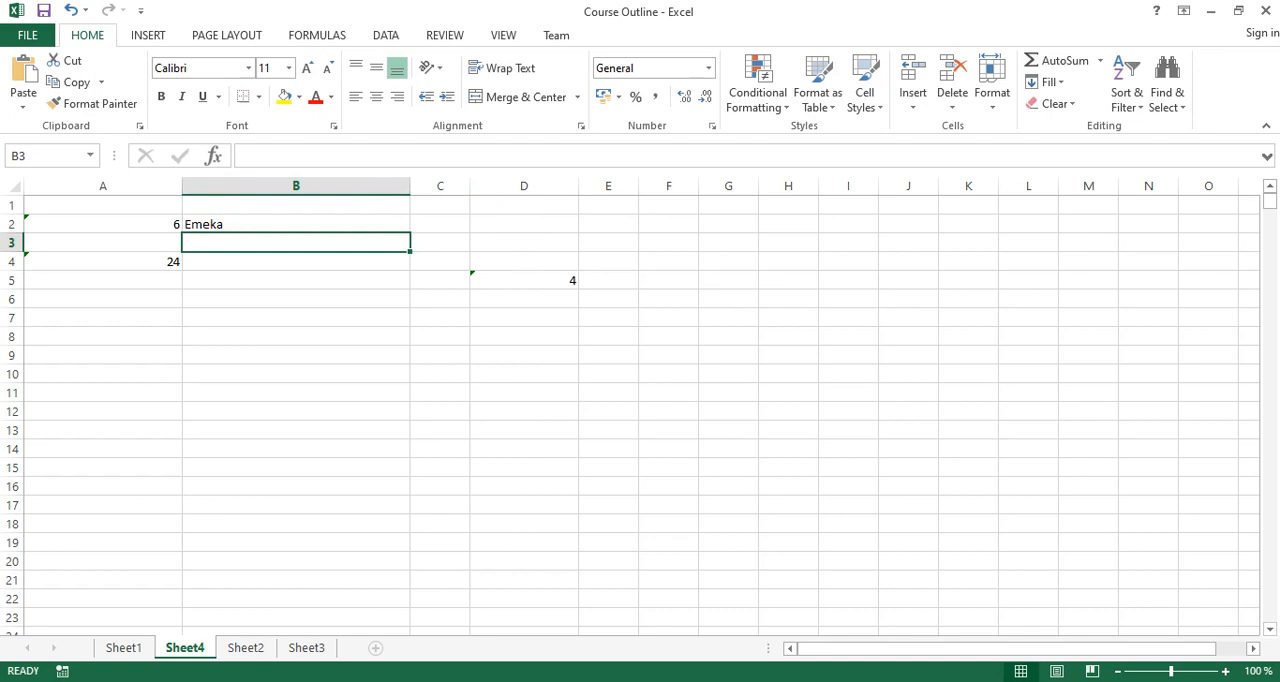
Enter the text Group in cell B3 and Seed in cell B5.
{"action": "type", "text": "Group"}
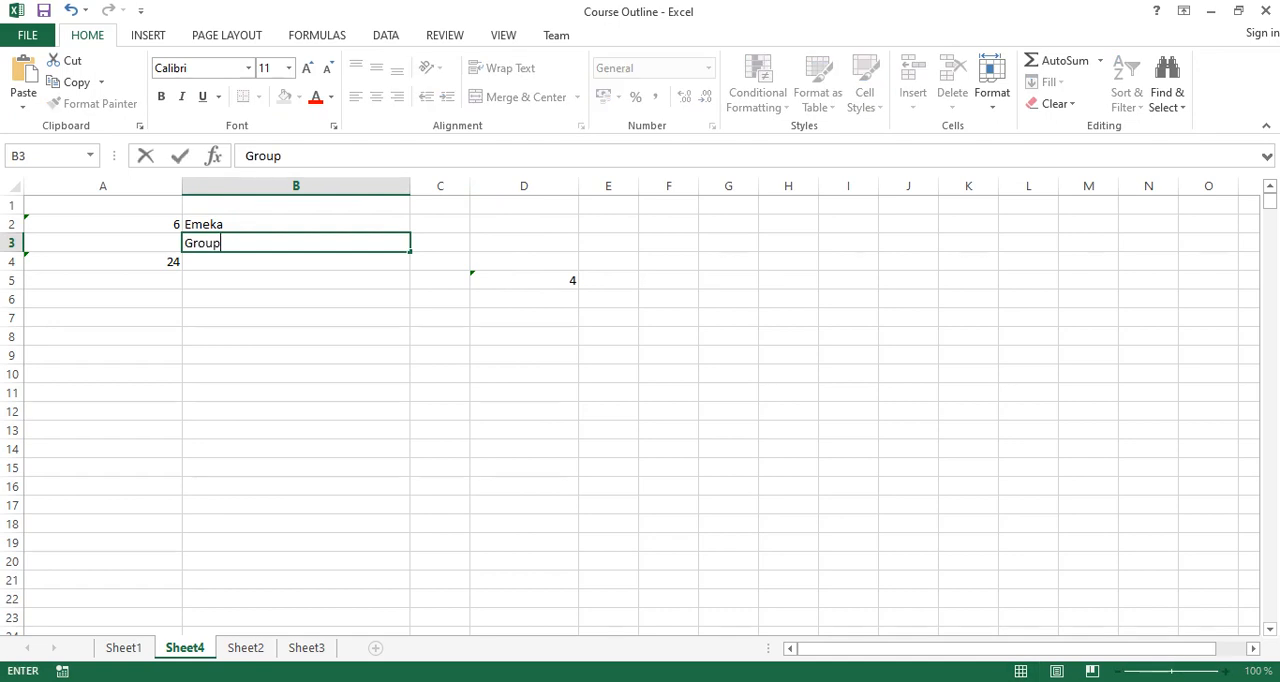
{"action": "key", "text": "Return"}
{"action": "key", "text": "Return"}
{"action": "type", "text": "Seed"}
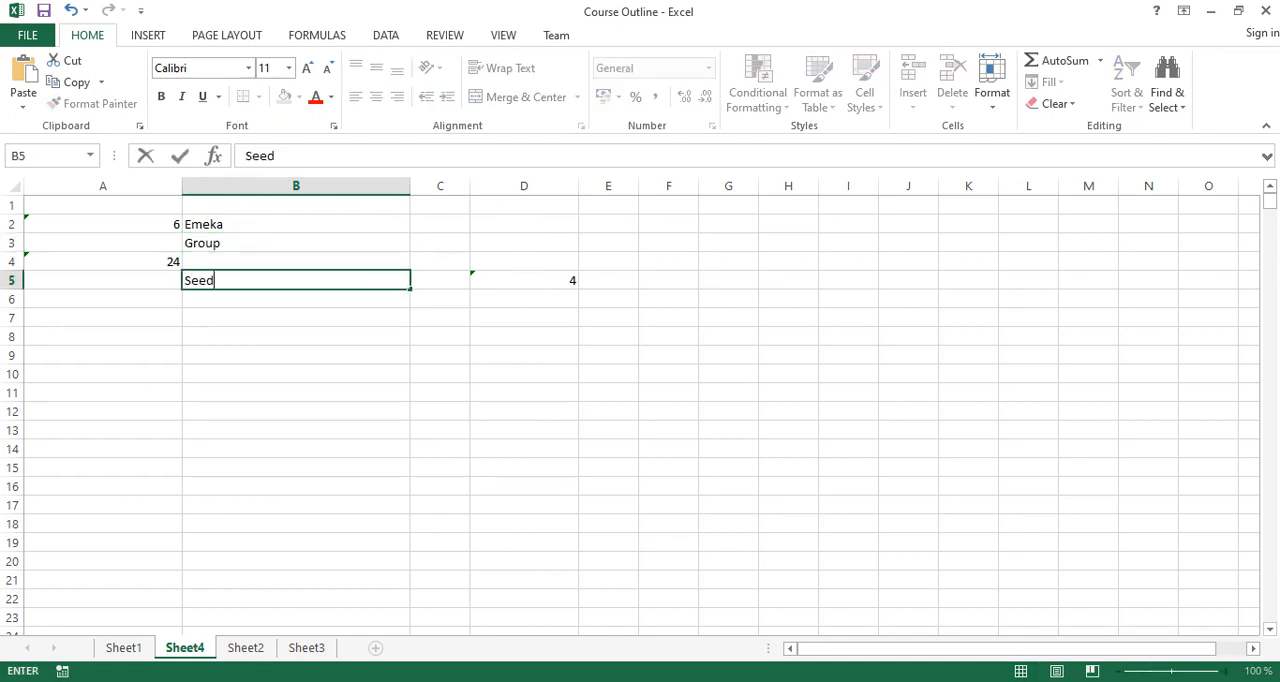
{"action": "key", "text": "Return"}
Widen column E and enter the text Sheet4 in cell E2.
{"action": "left_click", "coordinate": [608, 224]}
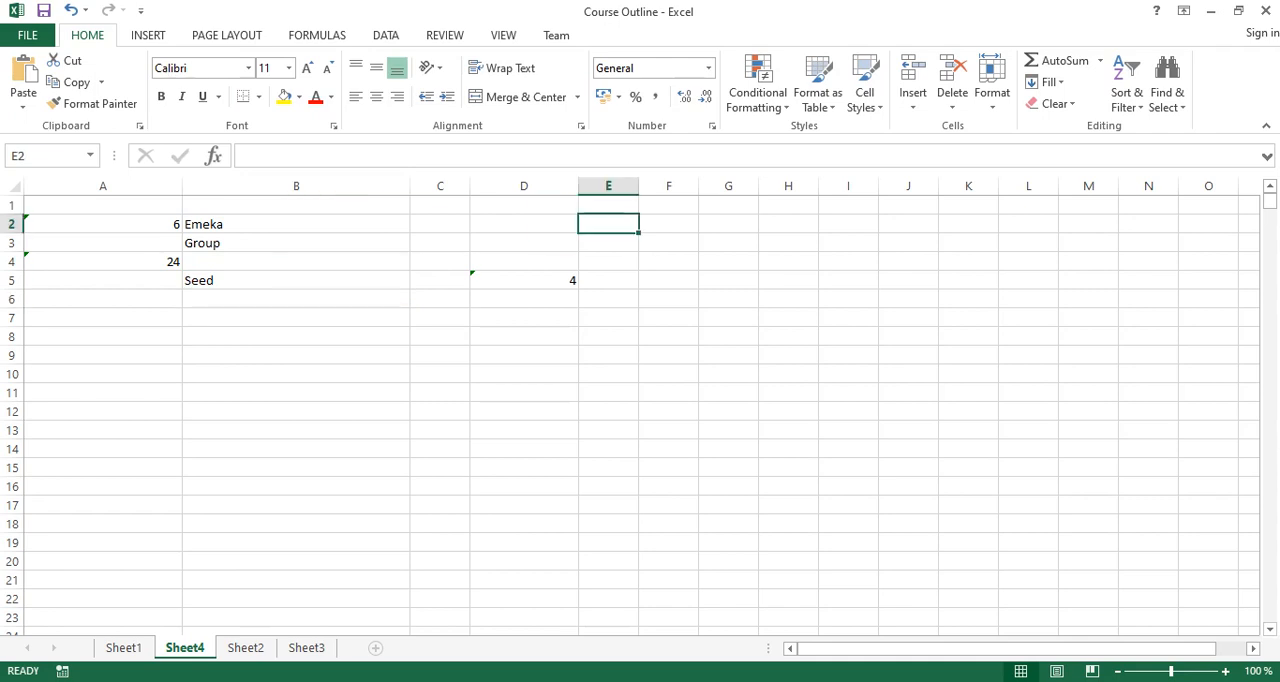
{"action": "left_click_drag", "start_coordinate": [638, 186], "coordinate": [686, 186]}
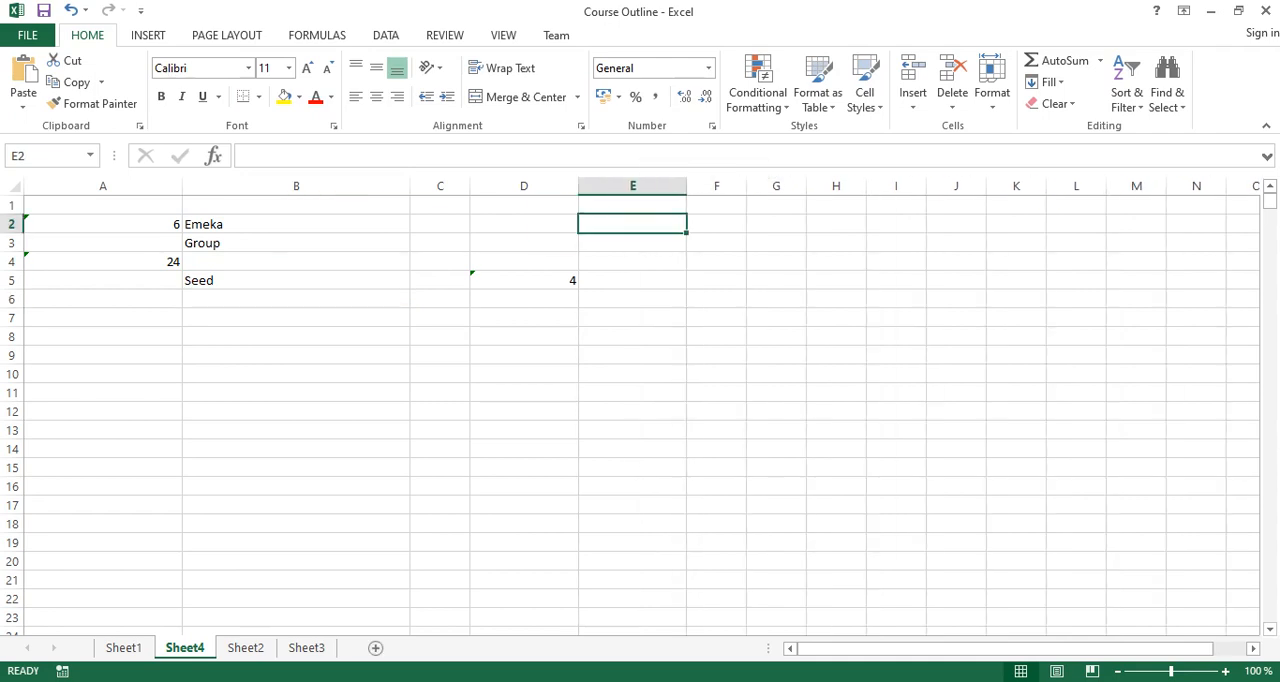
{"action": "type", "text": "Sheet"}
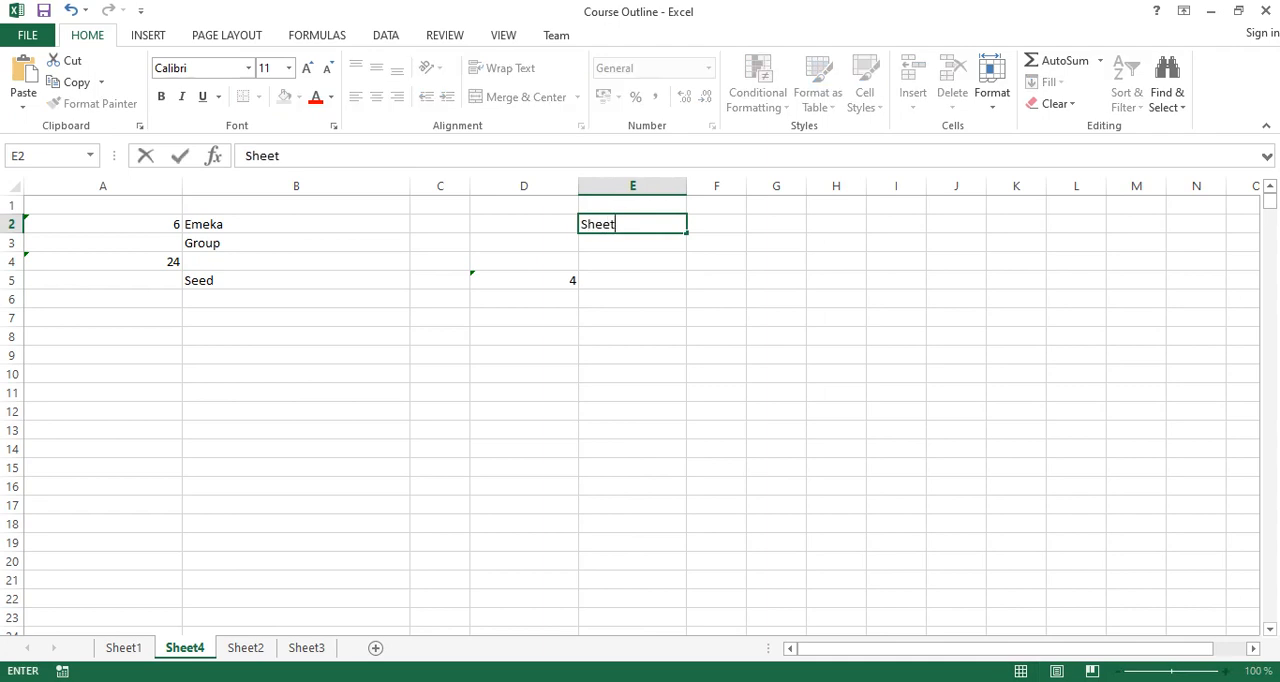
{"action": "type", "text": "4"}
{"action": "key", "text": "Return"}
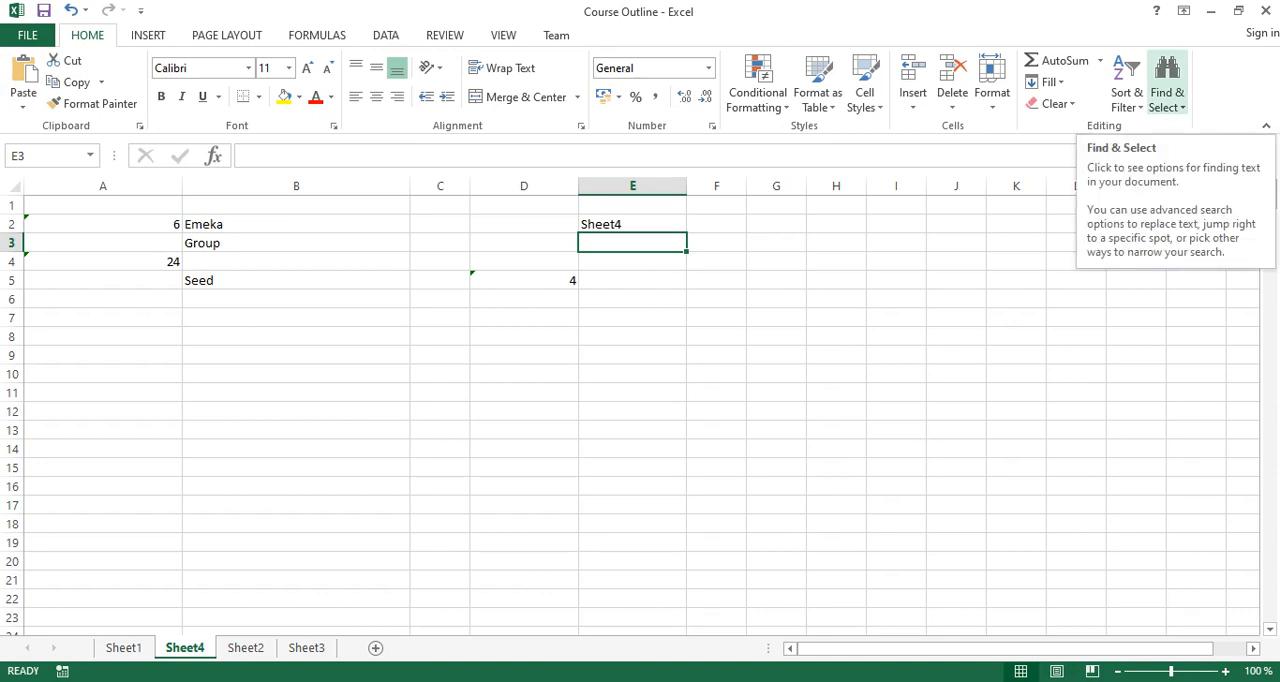
Select every formula cell on Sheet4 using Go To Special with the Formulas option and all result types included.
{"action": "right_click", "coordinate": [1183, 107]}
{"action": "left_click", "coordinate": [1182, 106]}
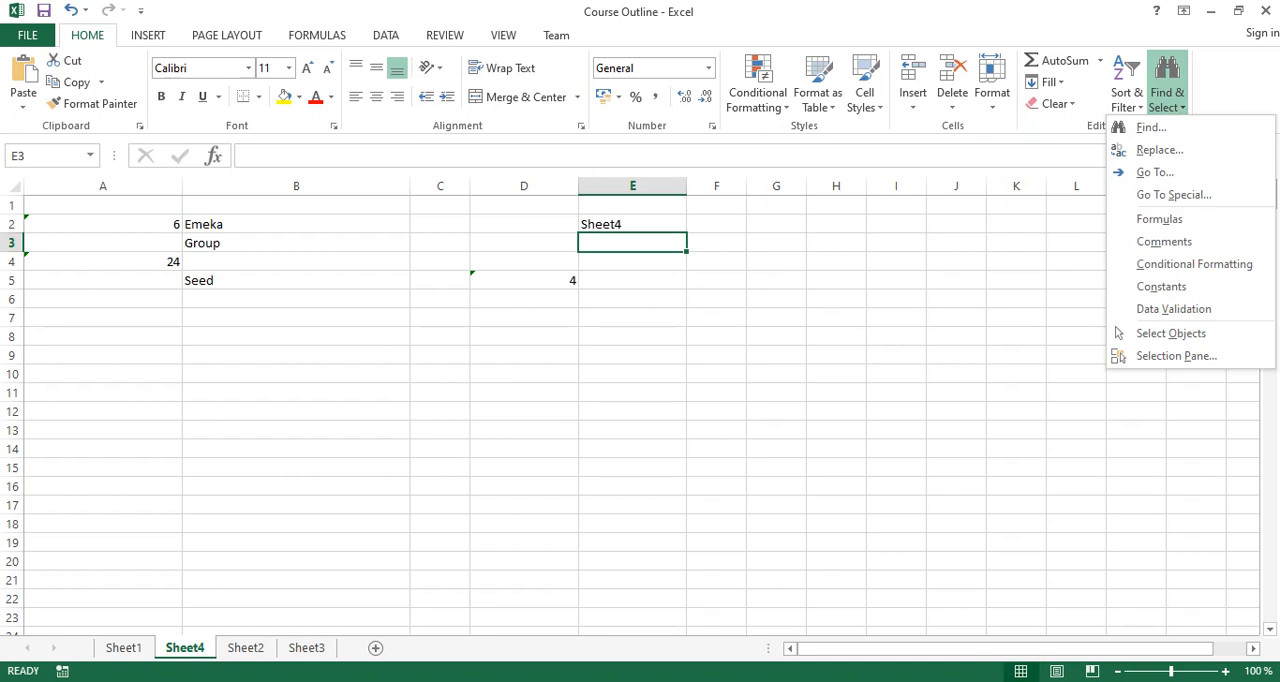
{"action": "left_click", "coordinate": [1174, 195]}
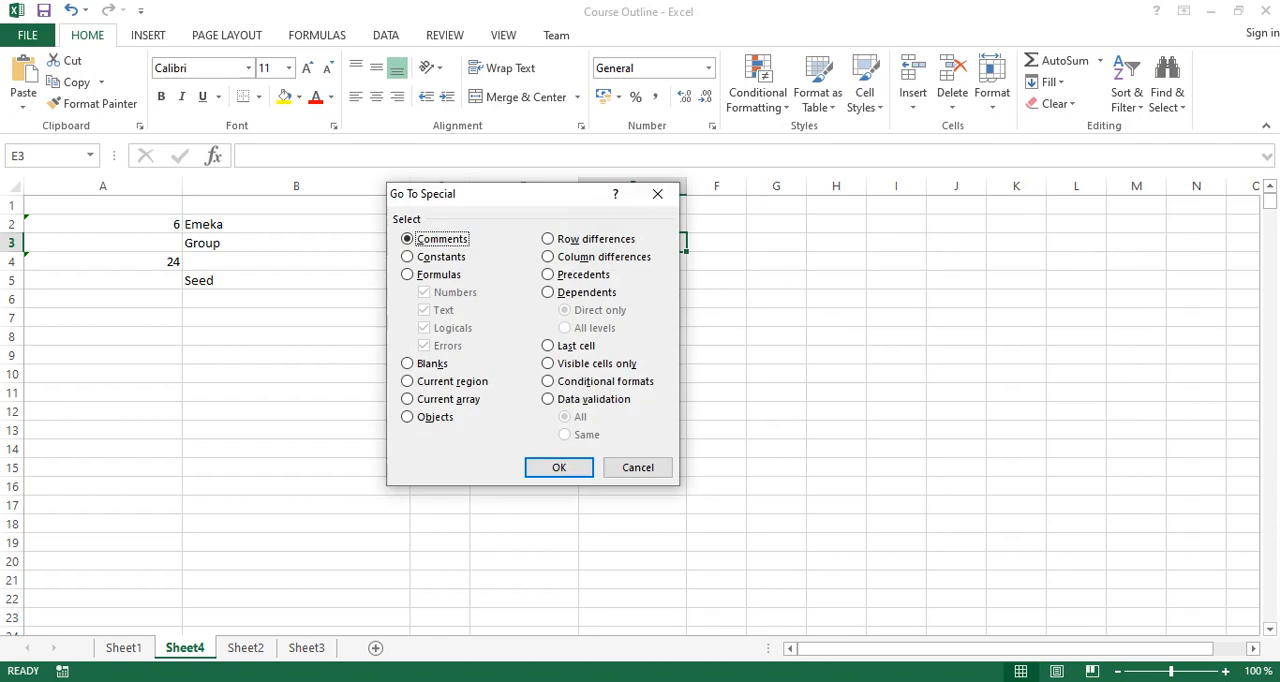
{"action": "left_click", "coordinate": [410, 274]}
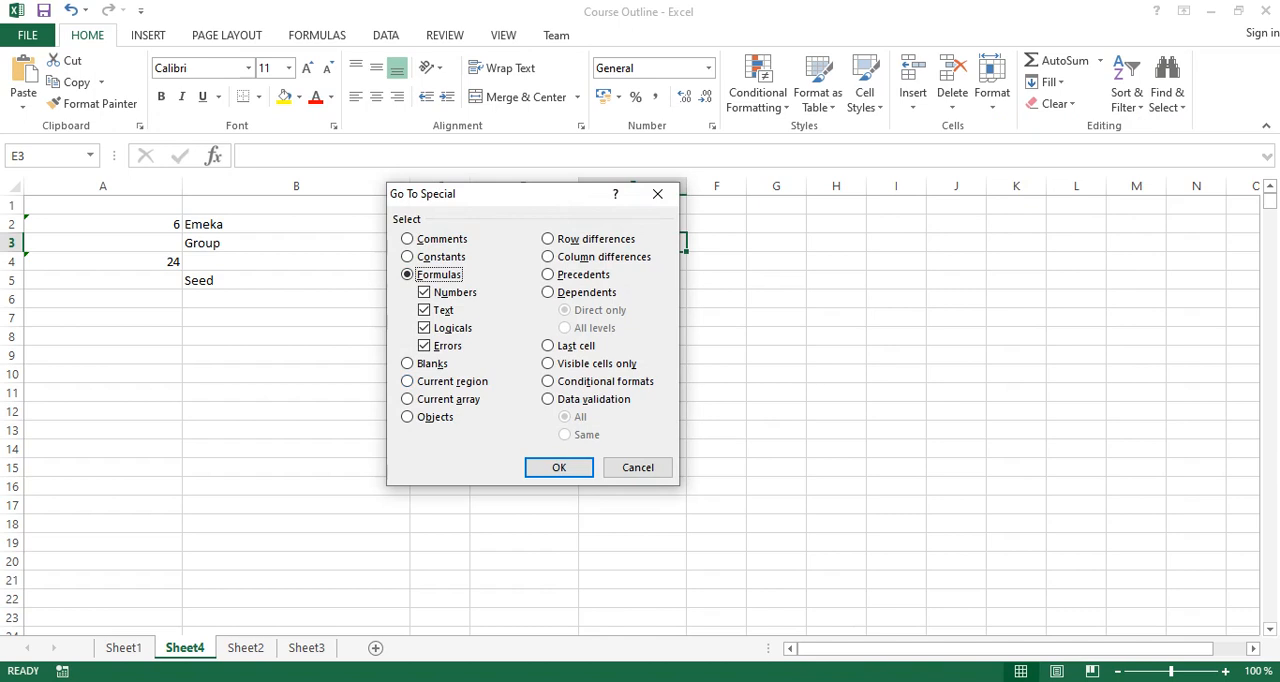
{"action": "left_click", "coordinate": [559, 467]}
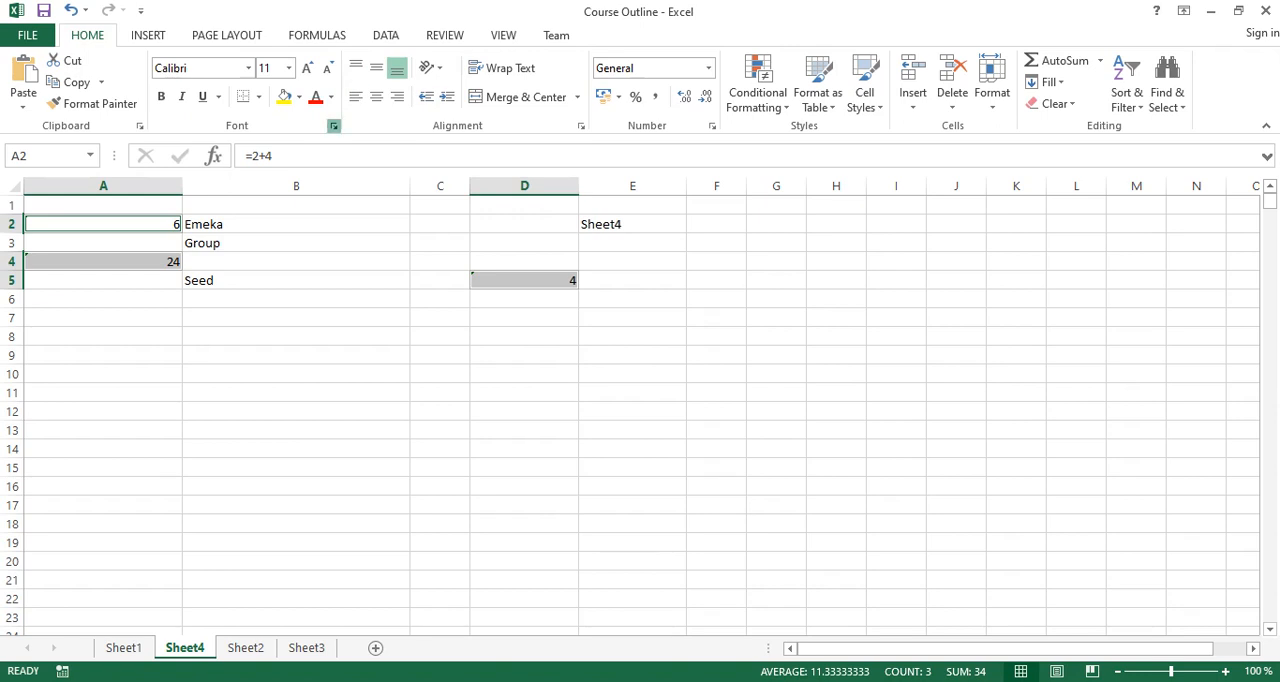
Turn on the Locked cell protection for the selected formula cells.
{"action": "left_click", "coordinate": [333, 126]}
{"action": "left_click", "coordinate": [600, 161]}
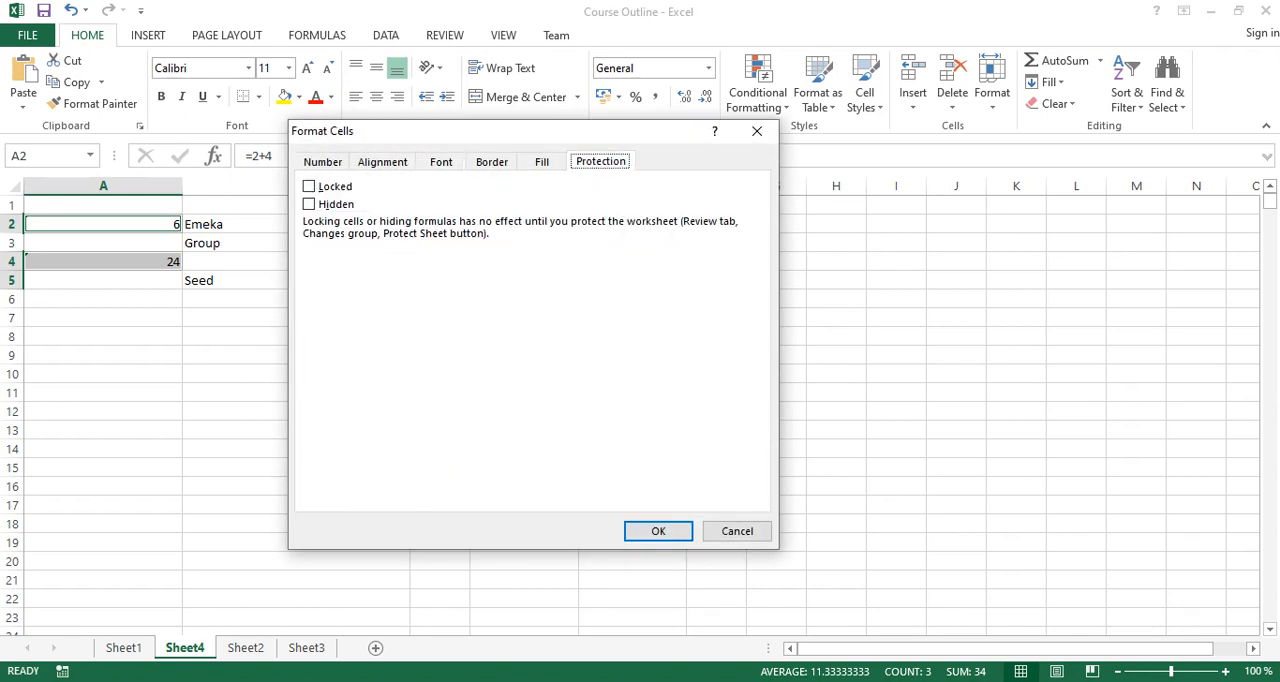
{"action": "left_click", "coordinate": [309, 186]}
{"action": "left_click", "coordinate": [658, 531]}
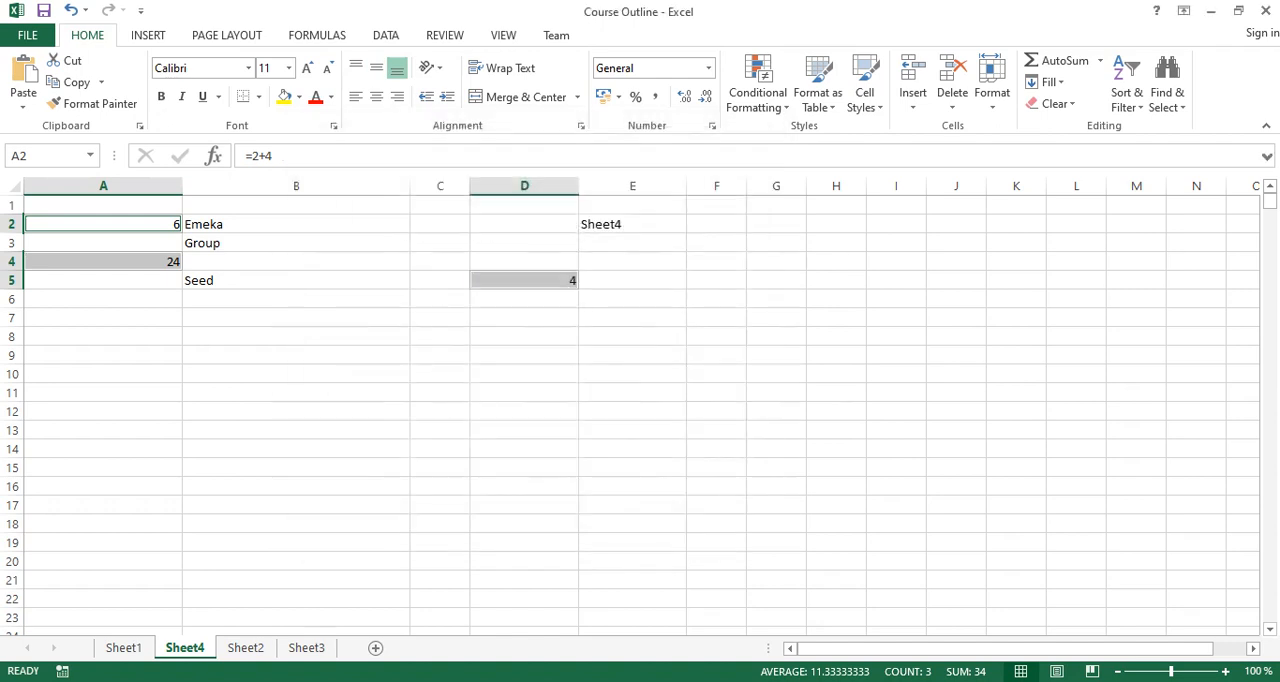
Protect Sheet4 by entering and confirming a sheet password, keeping the default user permissions.
{"action": "left_click", "coordinate": [445, 35]}
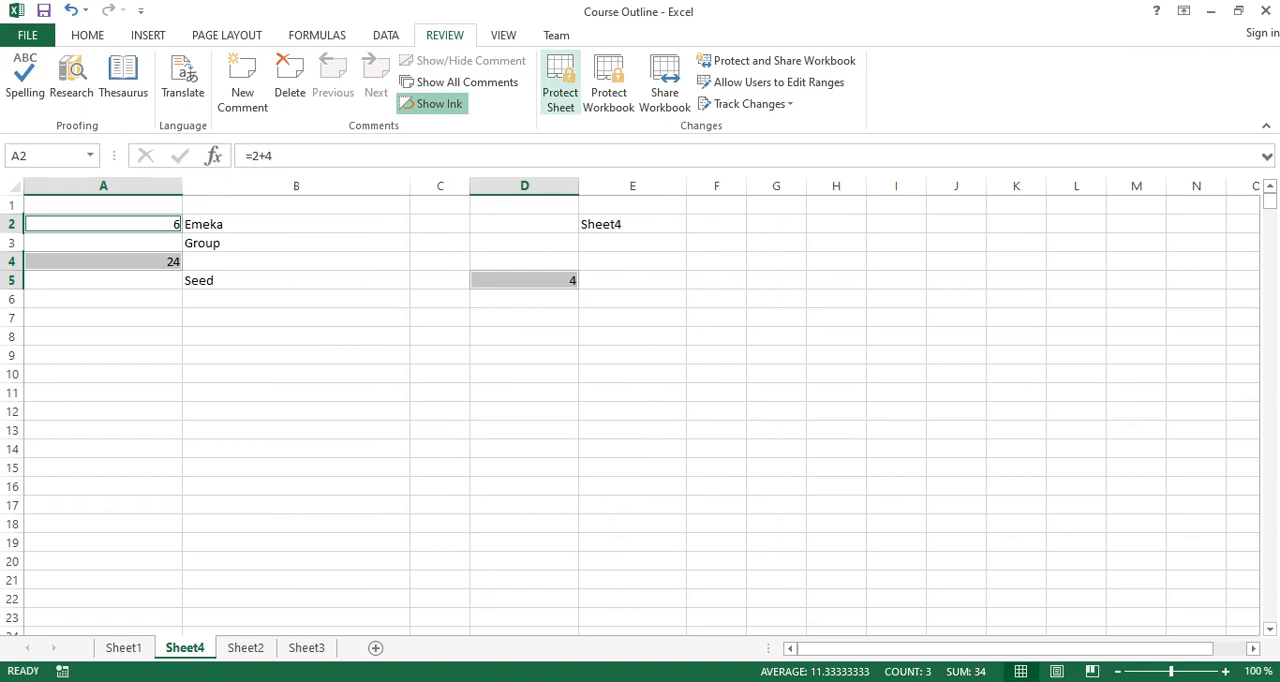
{"action": "left_click", "coordinate": [560, 85]}
{"action": "type", "text": "12345678"}
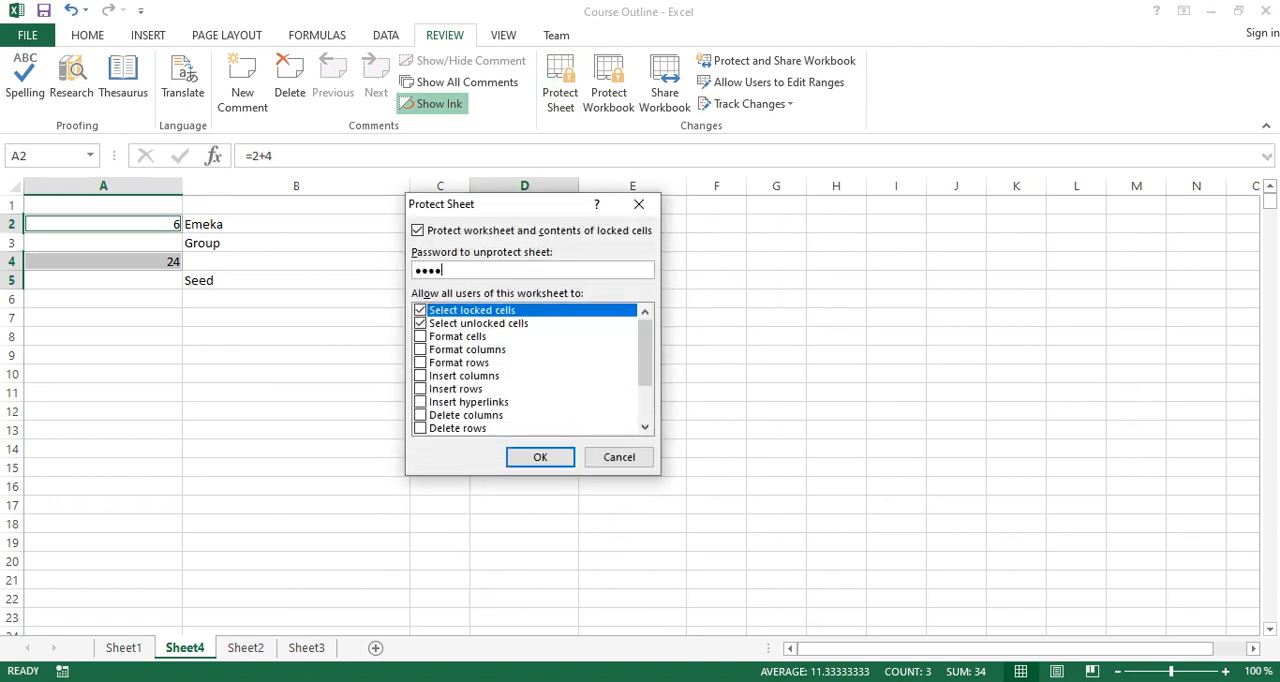
{"action": "key", "text": "Return"}
{"action": "type", "text": "12345678"}
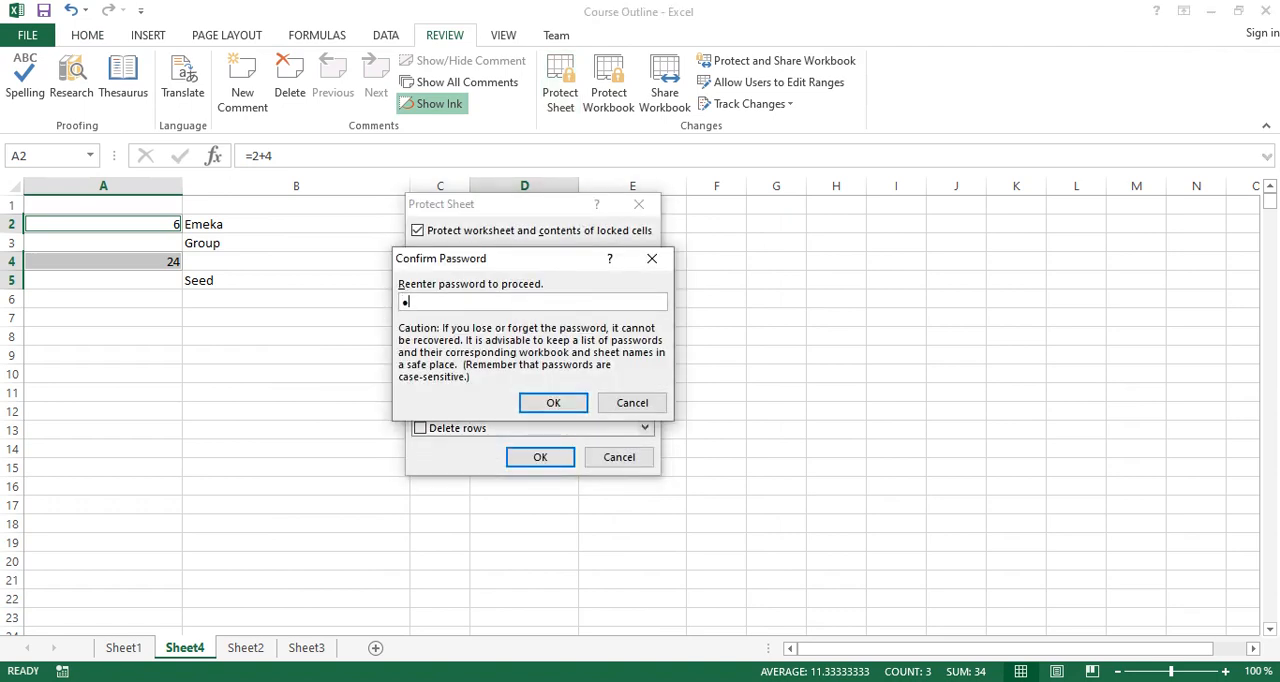
{"action": "key", "text": "Return"}
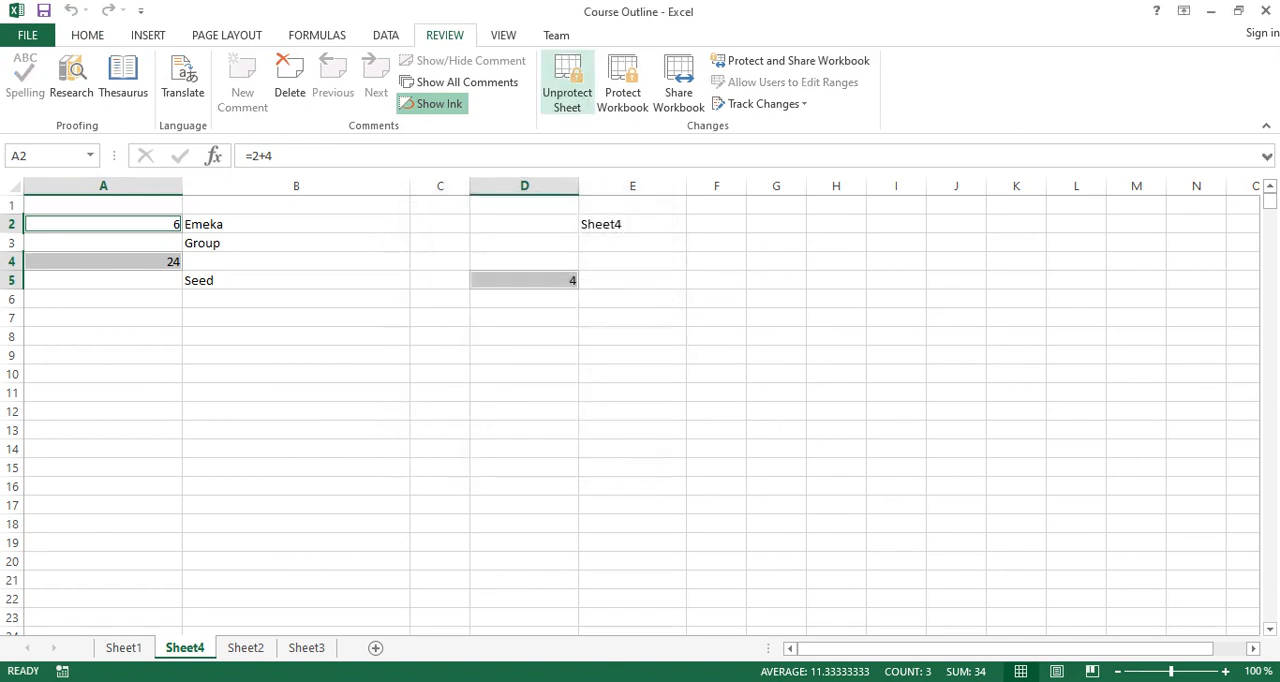
Change the text in unlocked cell B5 to Seeds to test editing on the protected sheet.
{"action": "left_click", "coordinate": [440, 374]}
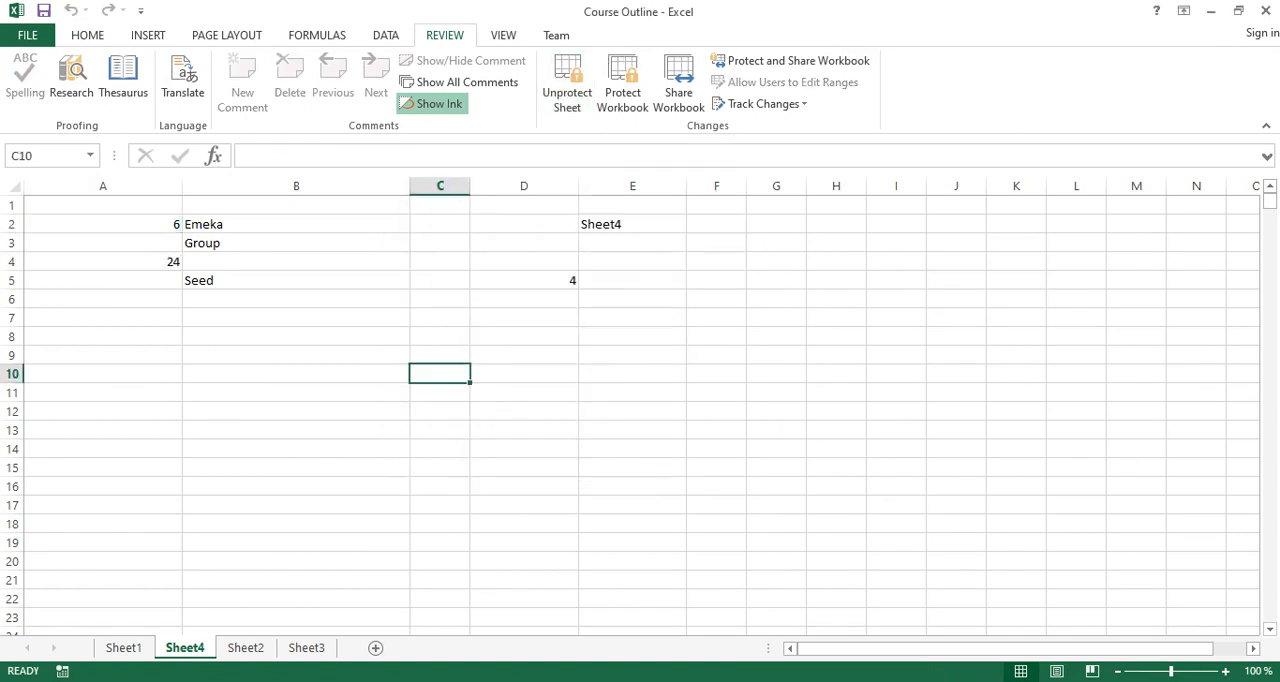
{"action": "double_click", "coordinate": [296, 281]}
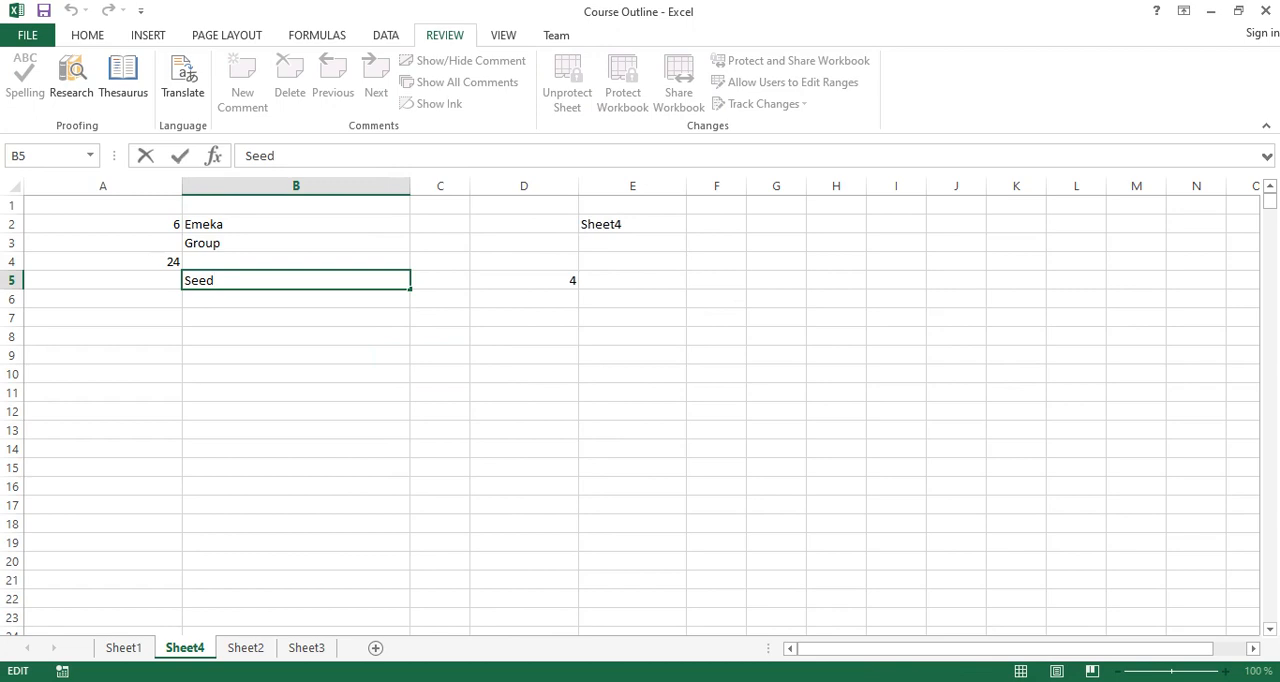
{"action": "type", "text": "s"}
{"action": "key", "text": "Return"}
Test the sheet protection by trying to edit the formula cells A4, A2 and D5.
{"action": "double_click", "coordinate": [103, 262]}
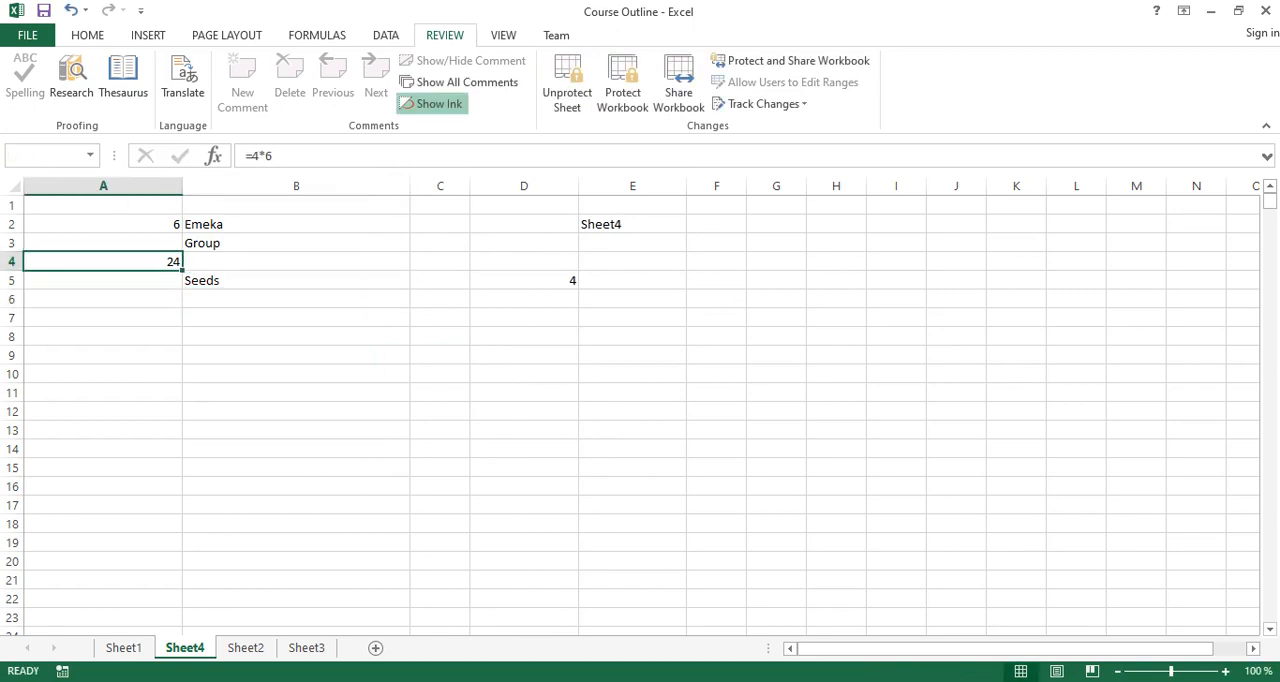
{"action": "key", "text": "Return"}
{"action": "double_click", "coordinate": [103, 224]}
{"action": "key", "text": "Return"}
{"action": "left_click", "coordinate": [524, 281]}
{"action": "double_click", "coordinate": [524, 281]}
{"action": "key", "text": "Return"}
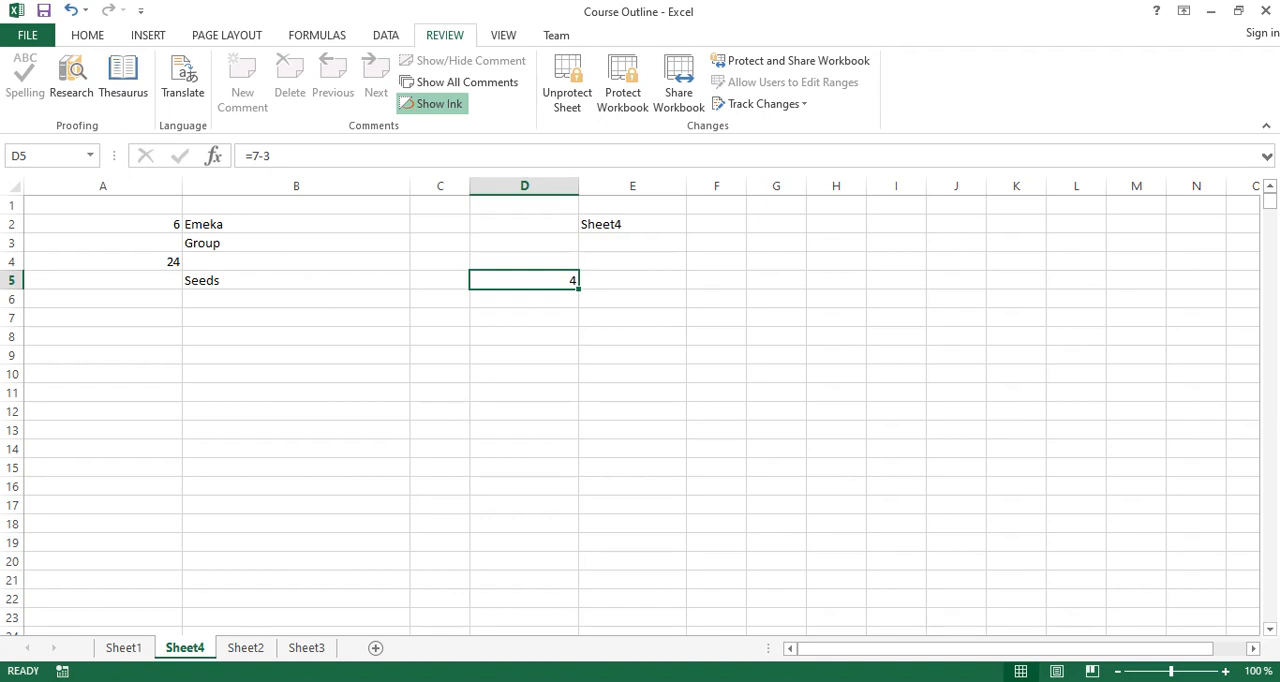
{"action": "left_click", "coordinate": [440, 337]}
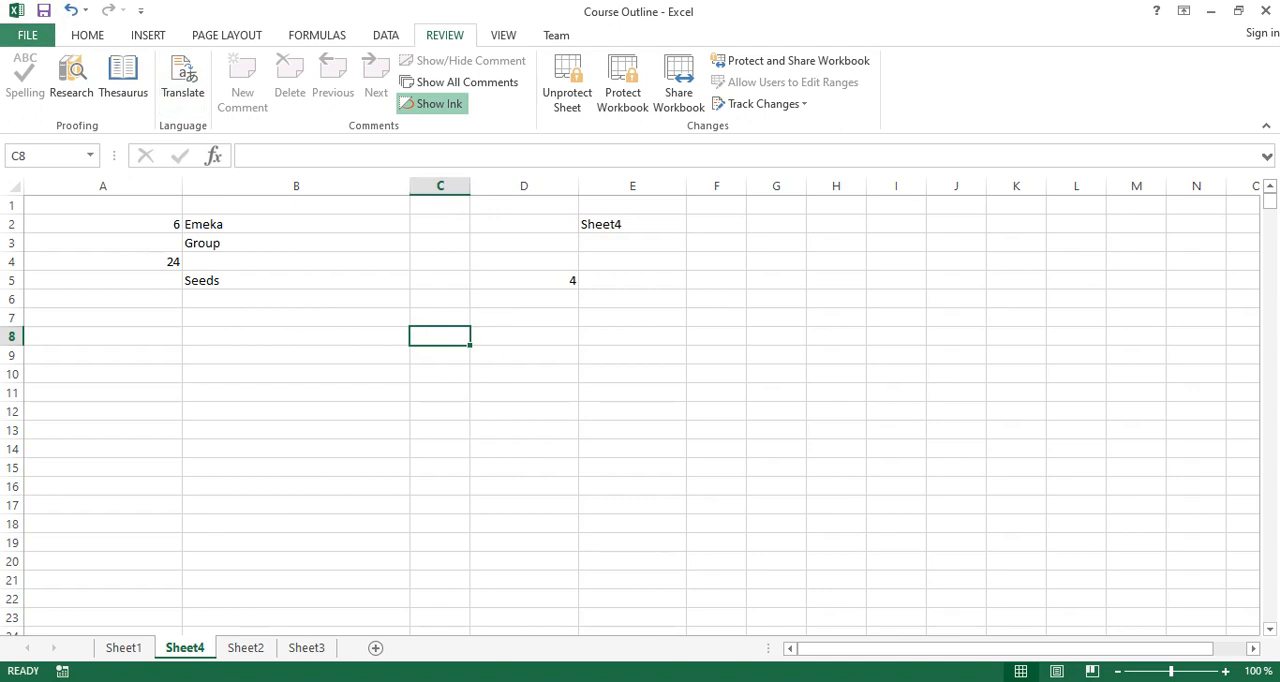
Examine the open and modify password fields in the Save As General Options for the Desktop folder, then return to Sheet4 without saving.
{"action": "left_click", "coordinate": [28, 35]}
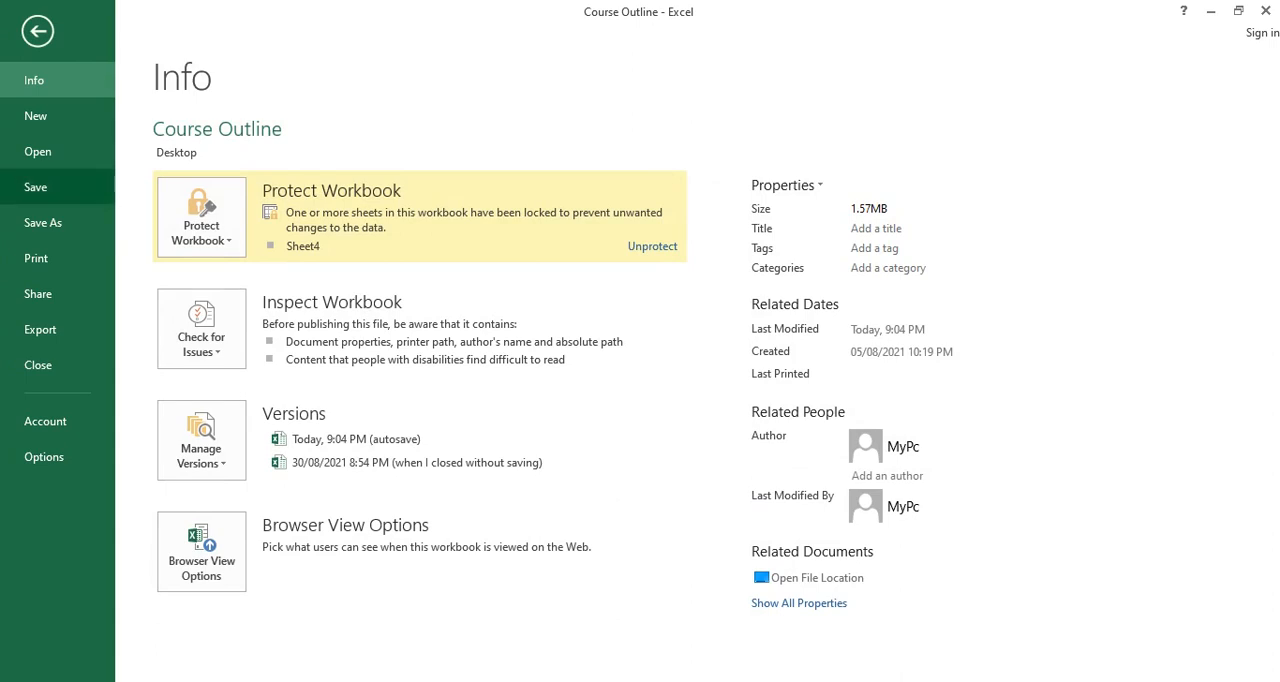
{"action": "left_click", "coordinate": [42, 222]}
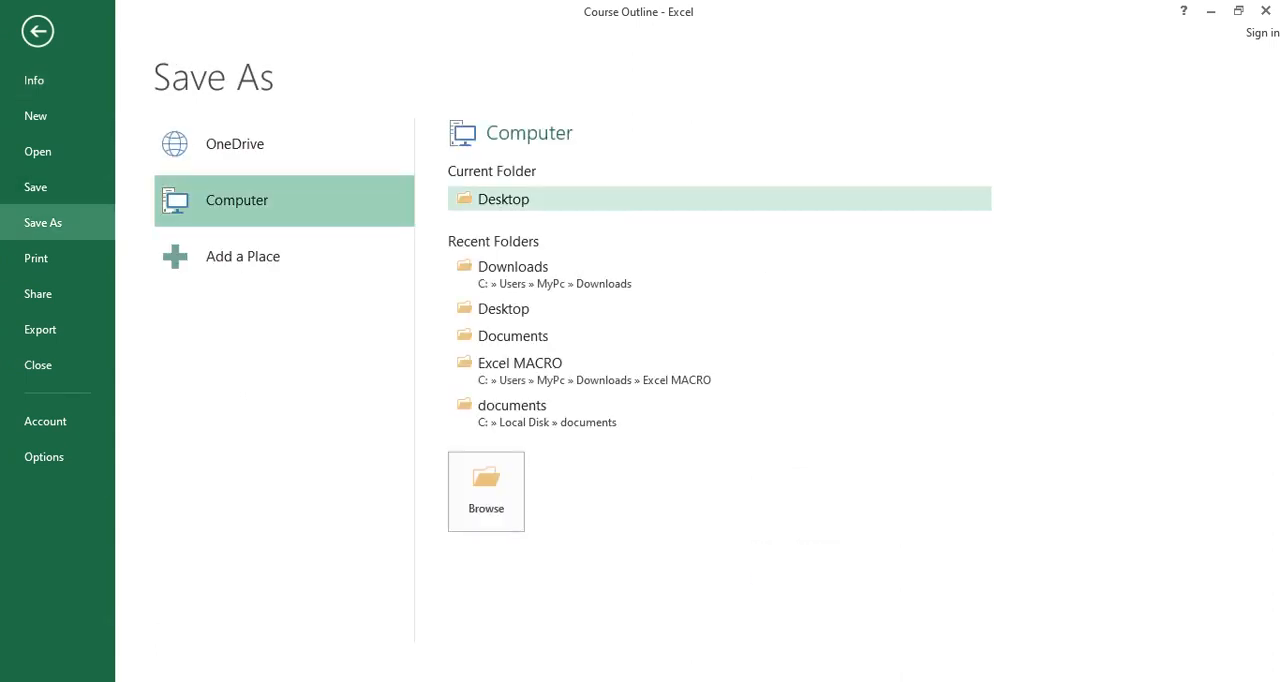
{"action": "left_click", "coordinate": [500, 200]}
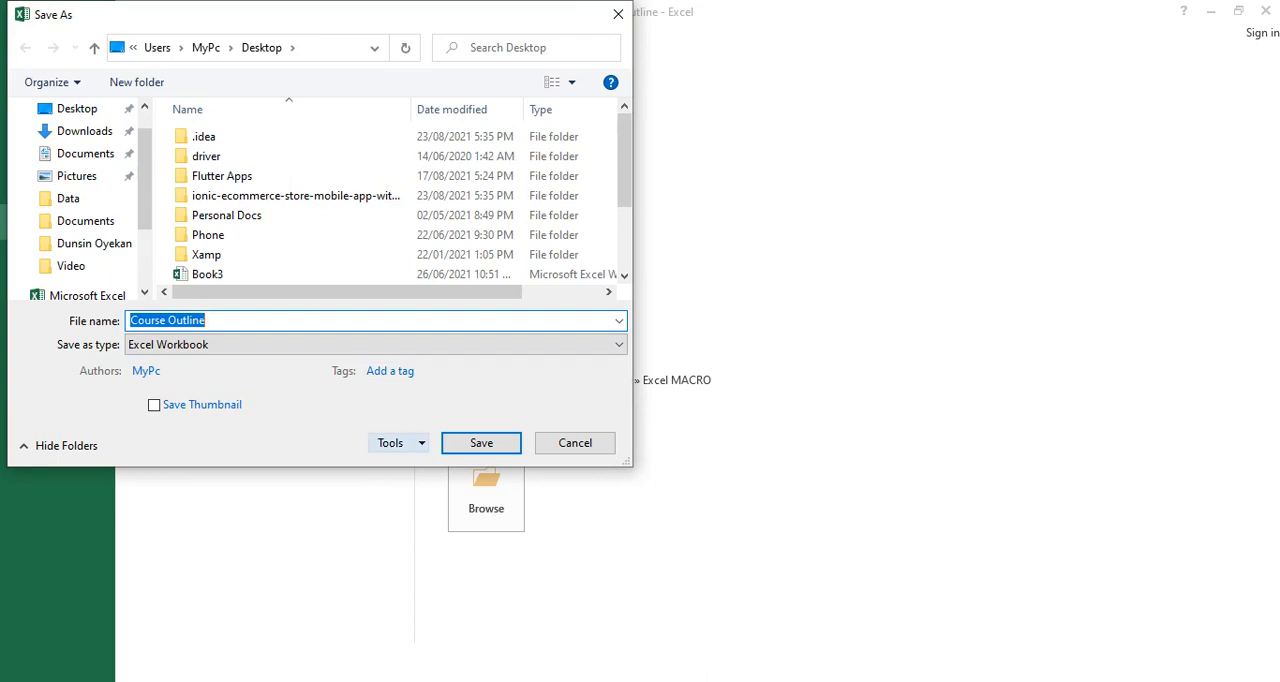
{"action": "left_click", "coordinate": [390, 443]}
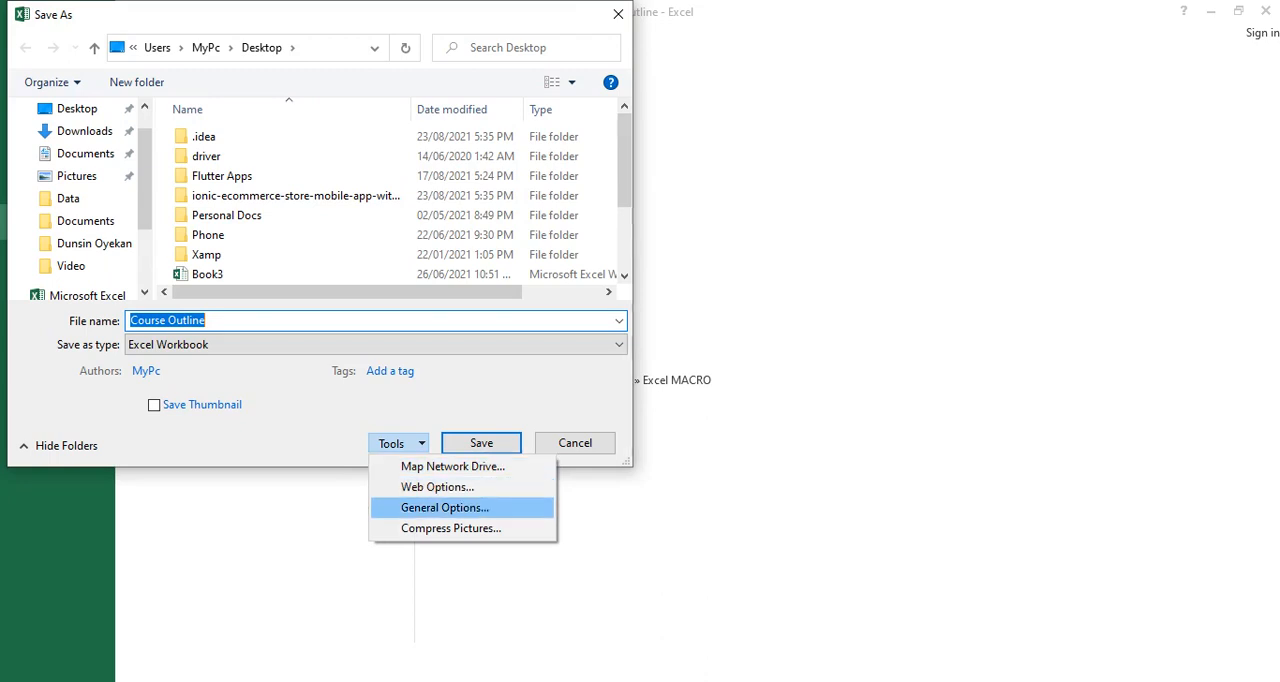
{"action": "left_click", "coordinate": [445, 507]}
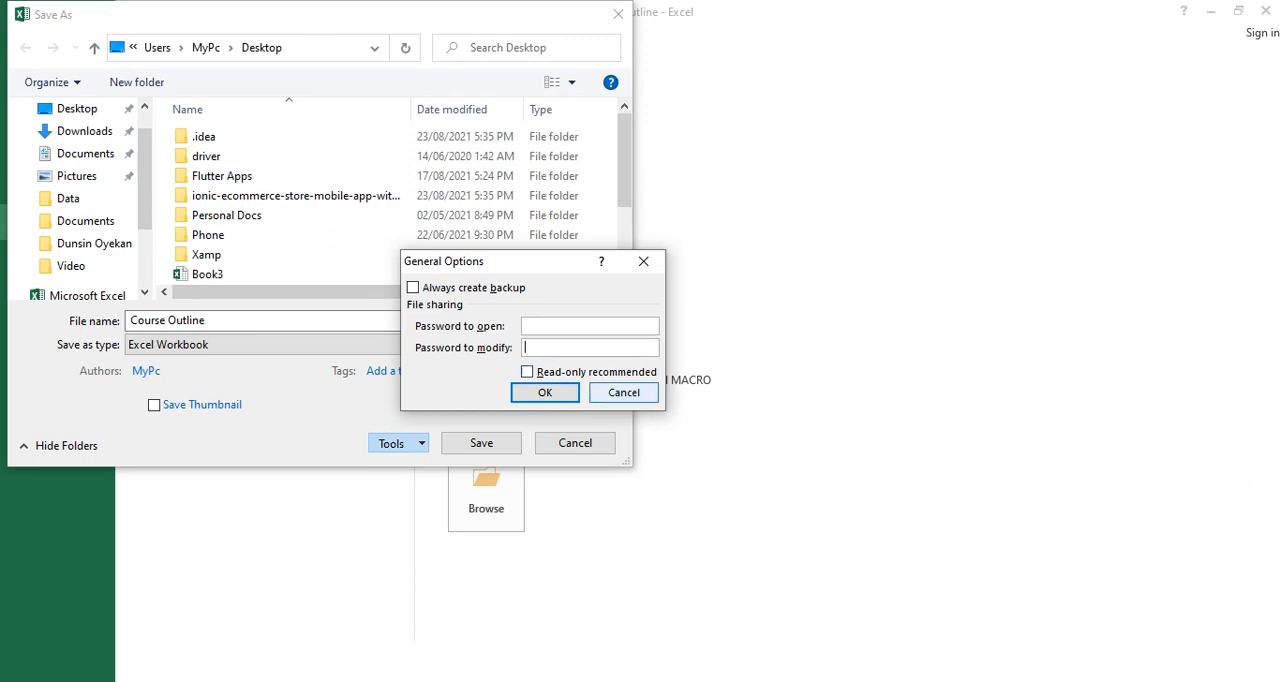
{"action": "left_click", "coordinate": [624, 393]}
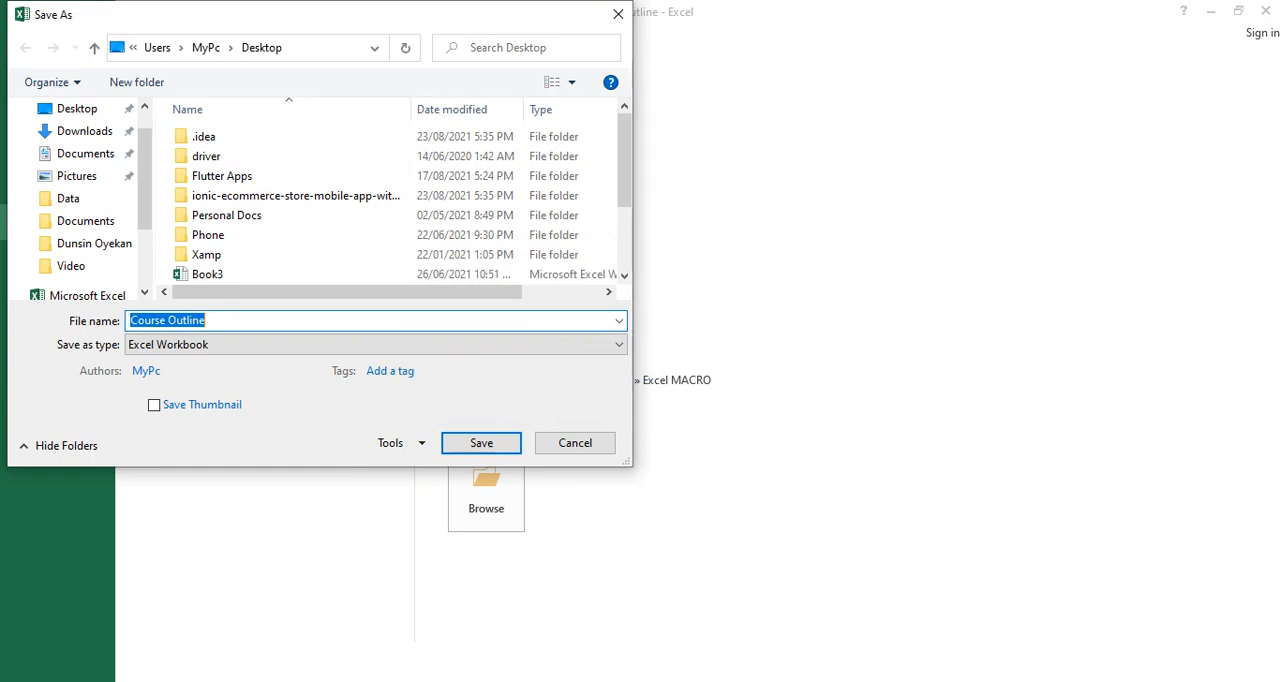
{"action": "left_click", "coordinate": [575, 443]}
{"action": "left_click", "coordinate": [38, 31]}
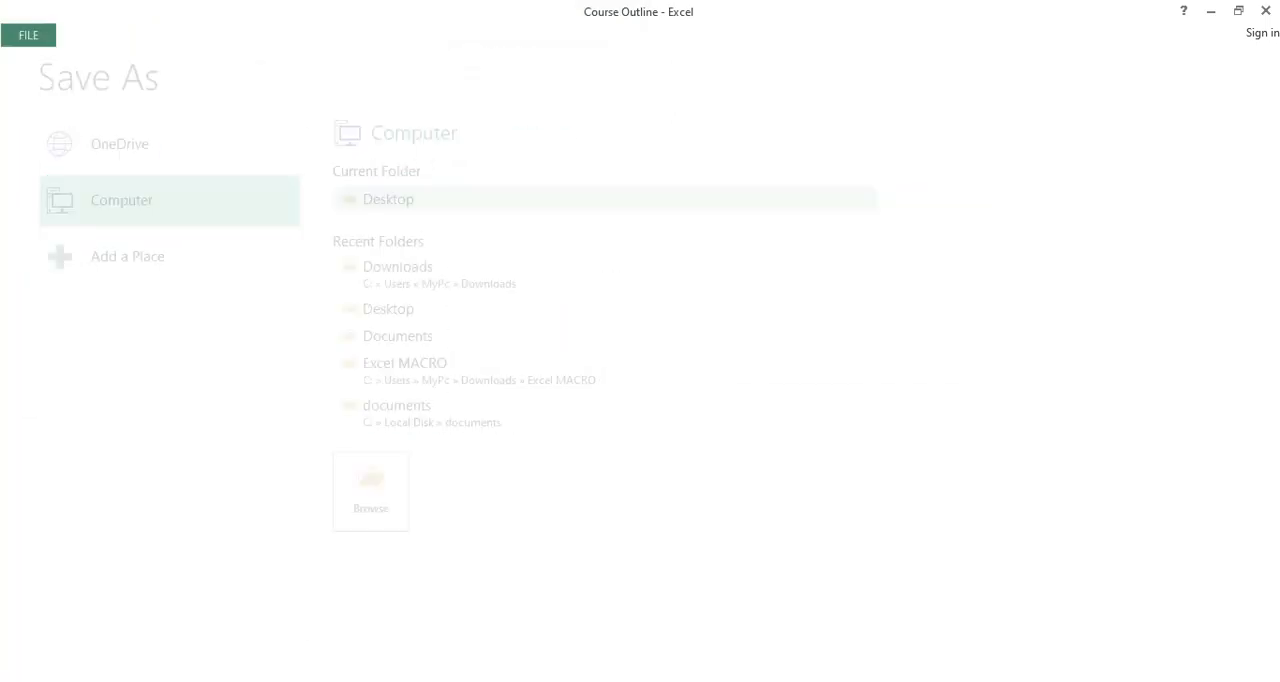
{"action": "left_click", "coordinate": [296, 281]}
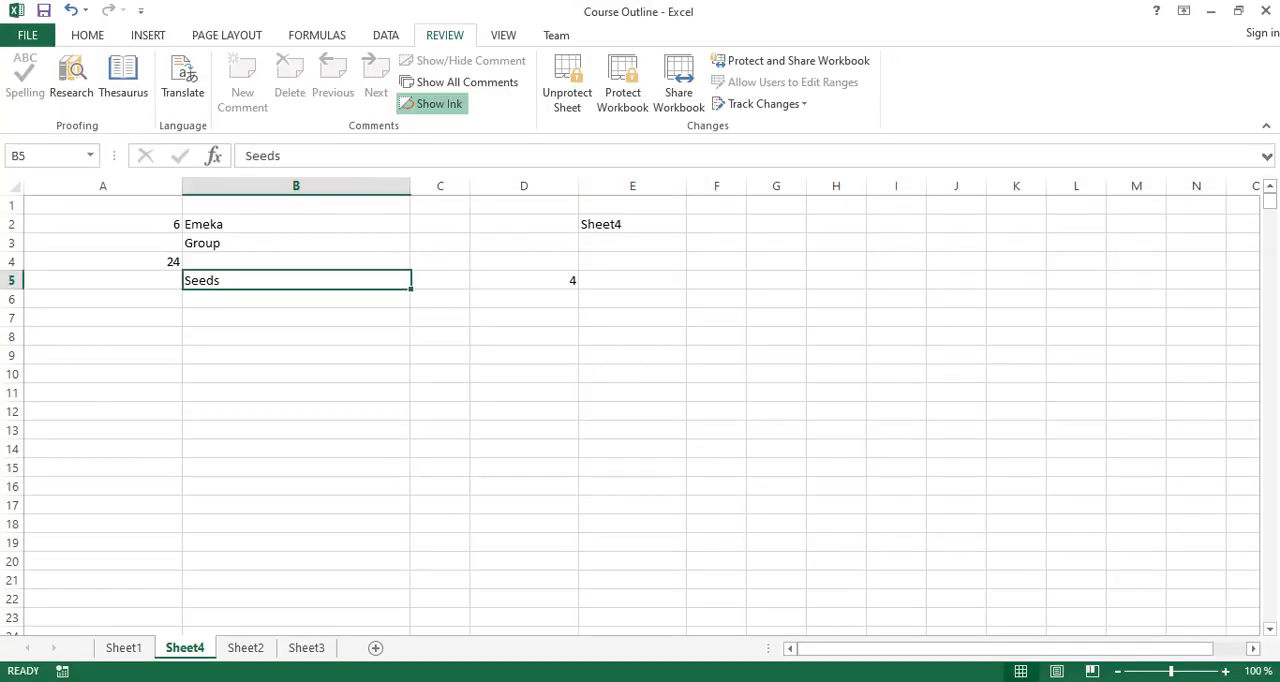